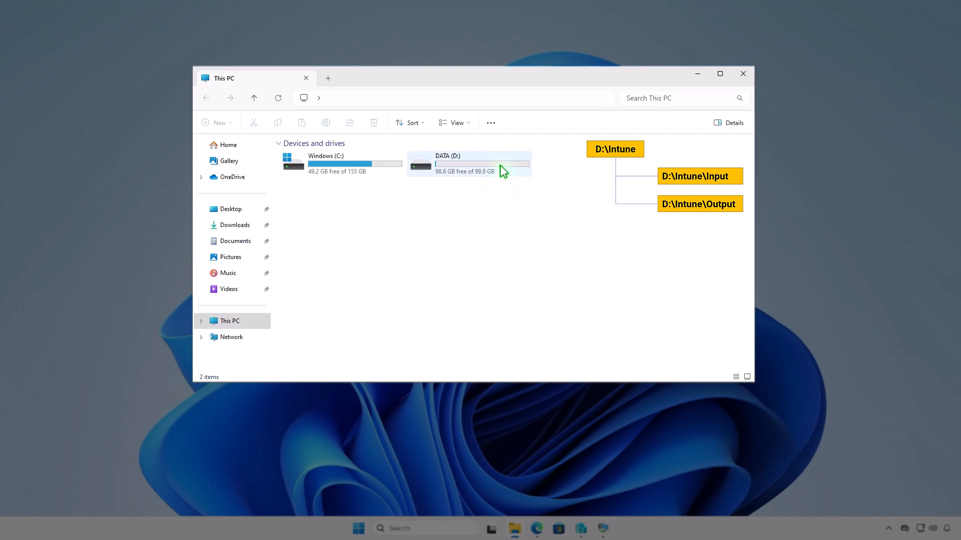
# Create a folder named Intune in the root of the DATA (D:) drive
pyautogui.doubleClick(500, 165)
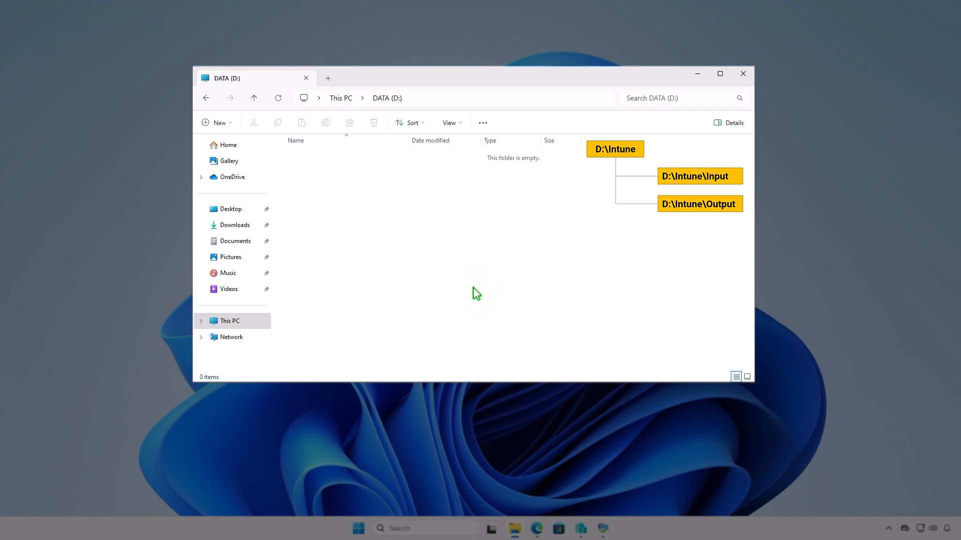
pyautogui.click(227, 123)
pyautogui.click(248, 145)
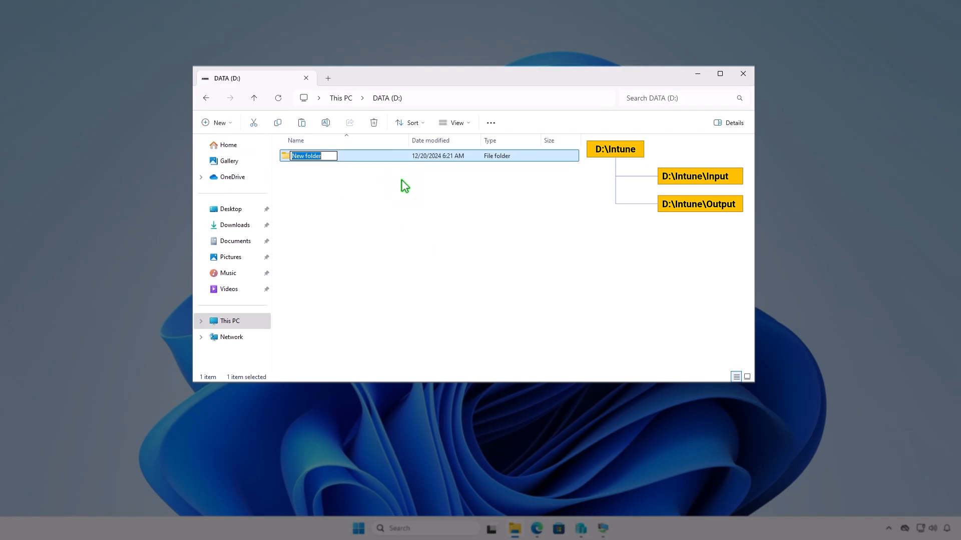
pyautogui.write('Intune')
pyautogui.press('Return')
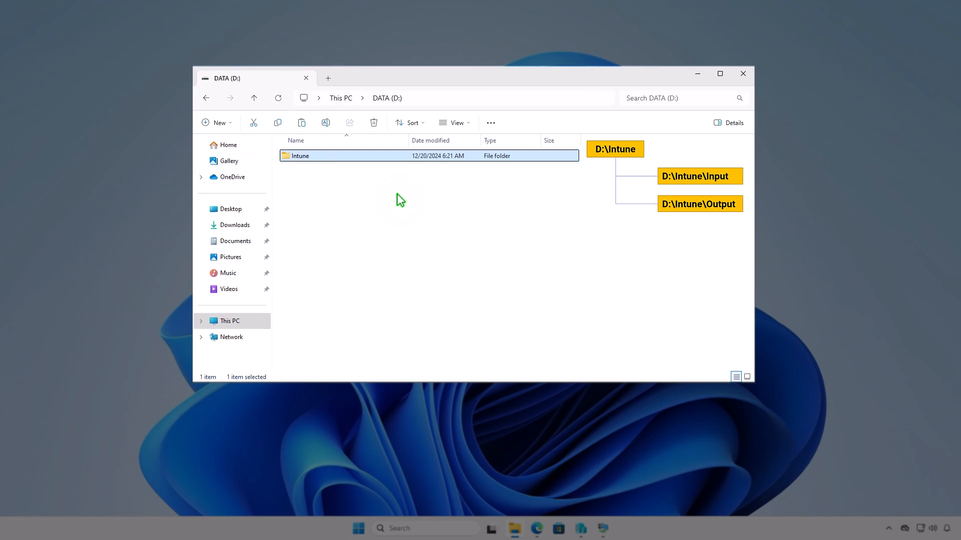
# Open the Intune folder and create a subfolder named Input in it
pyautogui.press('Return')
pyautogui.rightClick(398, 194)
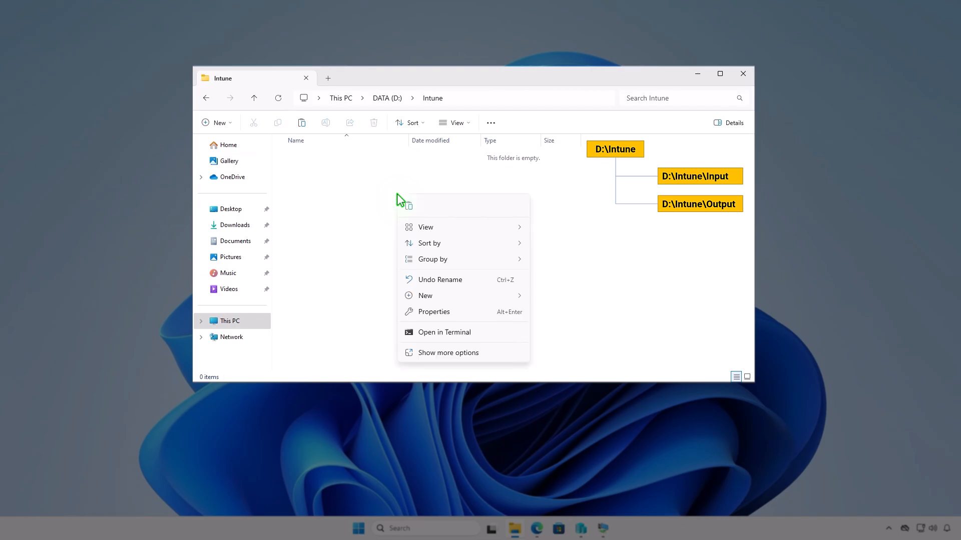
pyautogui.moveTo(431, 300)
pyautogui.click(559, 300)
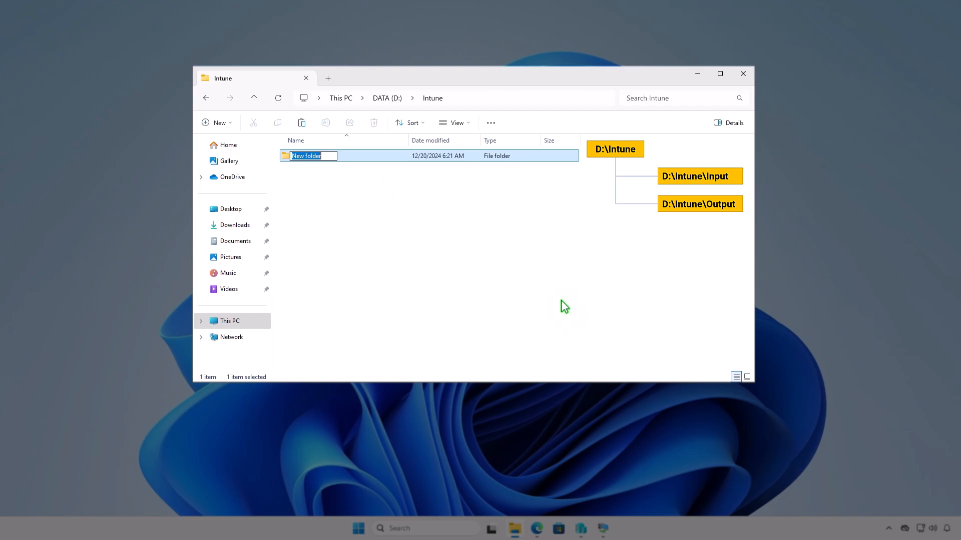
pyautogui.write('In')
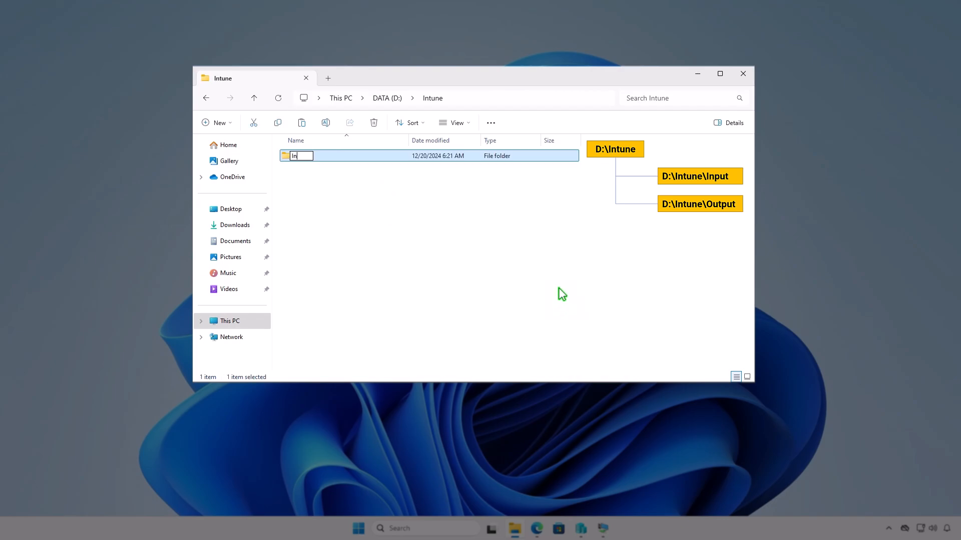
pyautogui.write('put')
pyautogui.press('Return')
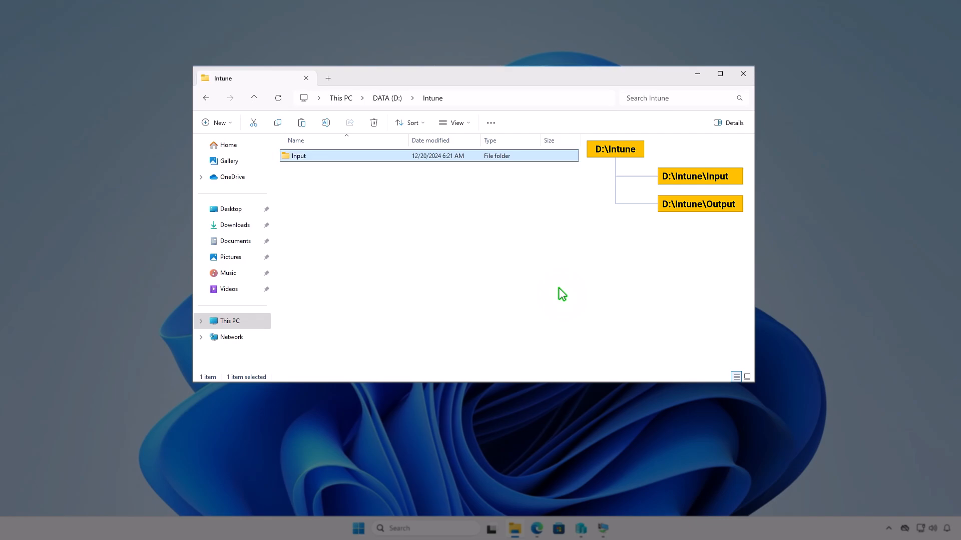
# Add a second subfolder named Output in D:\Intune, alongside Input
pyautogui.hotkey('ctrl', 'shift', 'n')
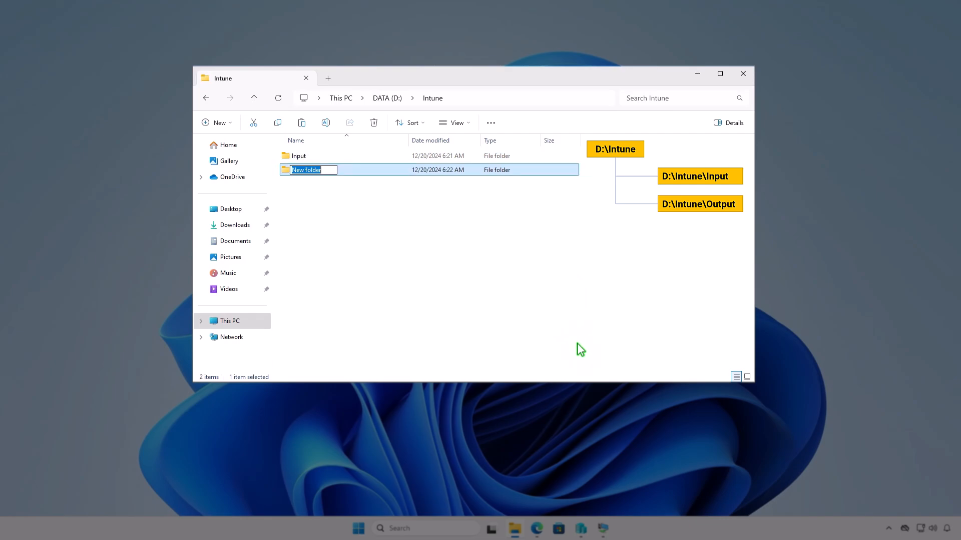
pyautogui.write('Output')
pyautogui.click(522, 270)
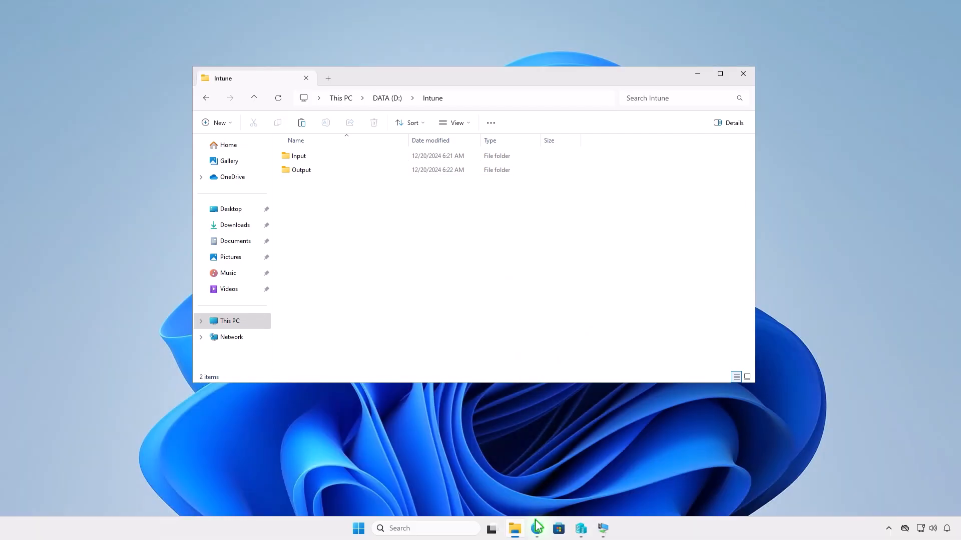
# Switch to Edge and download the source code zip of the latest Microsoft-Win32-Content-Prep-Tool release from GitHub
pyautogui.click(536, 528)
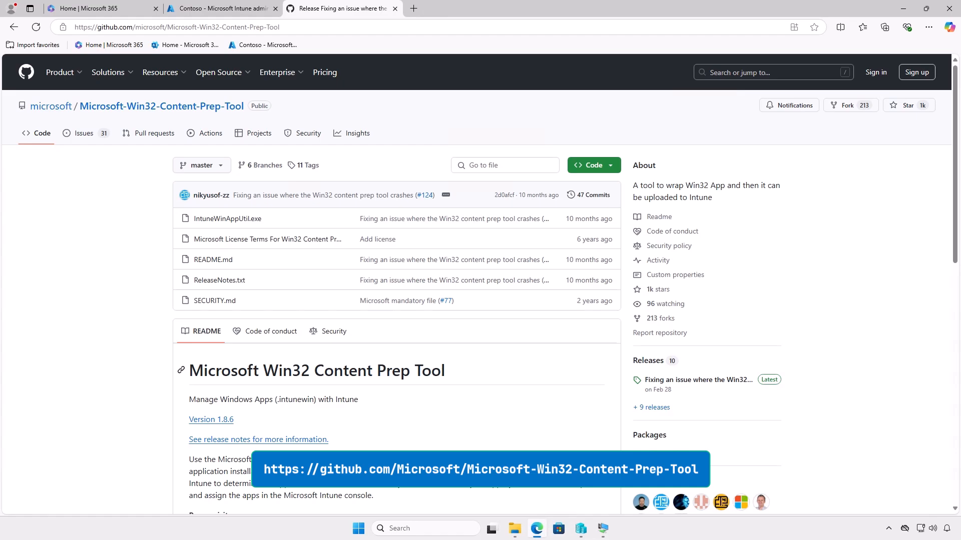
pyautogui.click(723, 382)
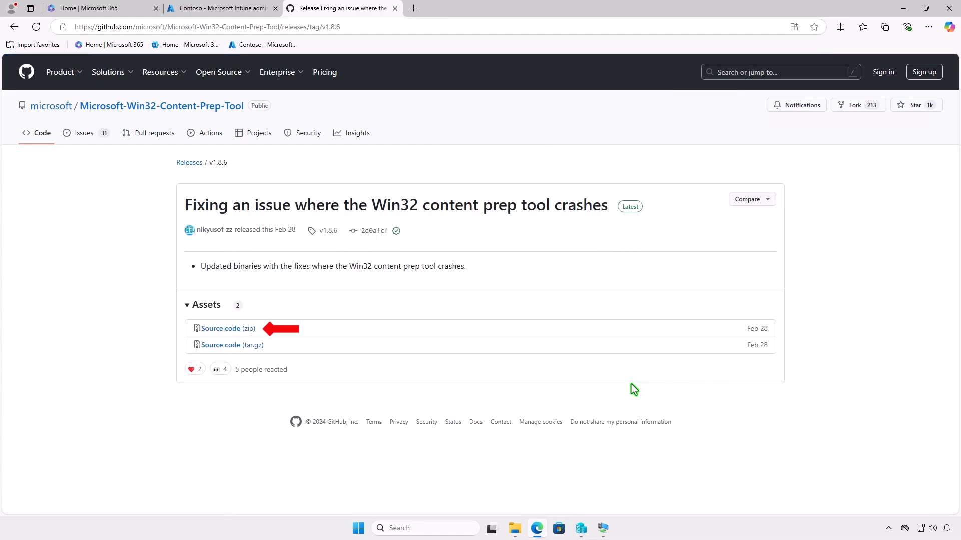
pyautogui.click(251, 331)
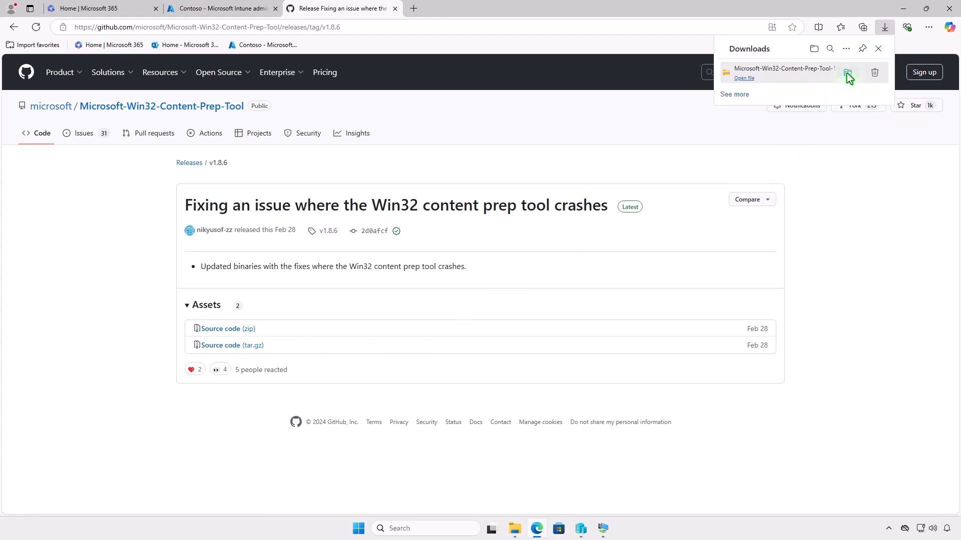
# Show the downloaded Microsoft-Win32-Content-Prep-Tool-1.8.6 zip in its folder, minimize the browser and extract the archive there
pyautogui.click(848, 74)
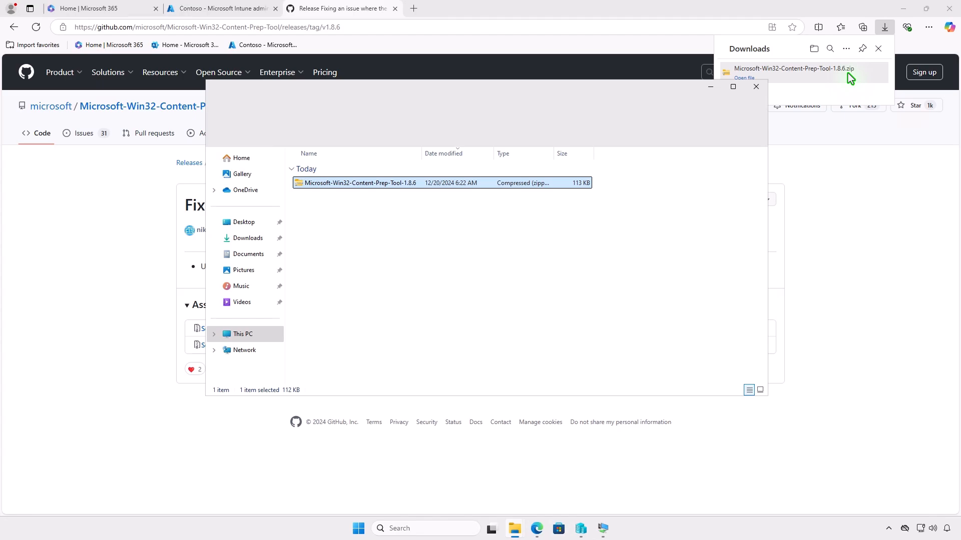
pyautogui.click(907, 14)
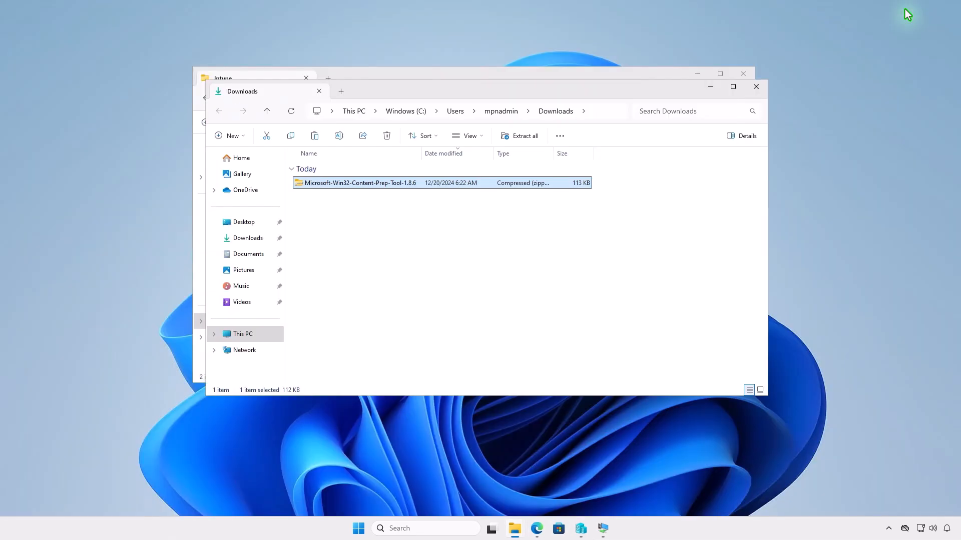
pyautogui.click(525, 138)
pyautogui.click(564, 359)
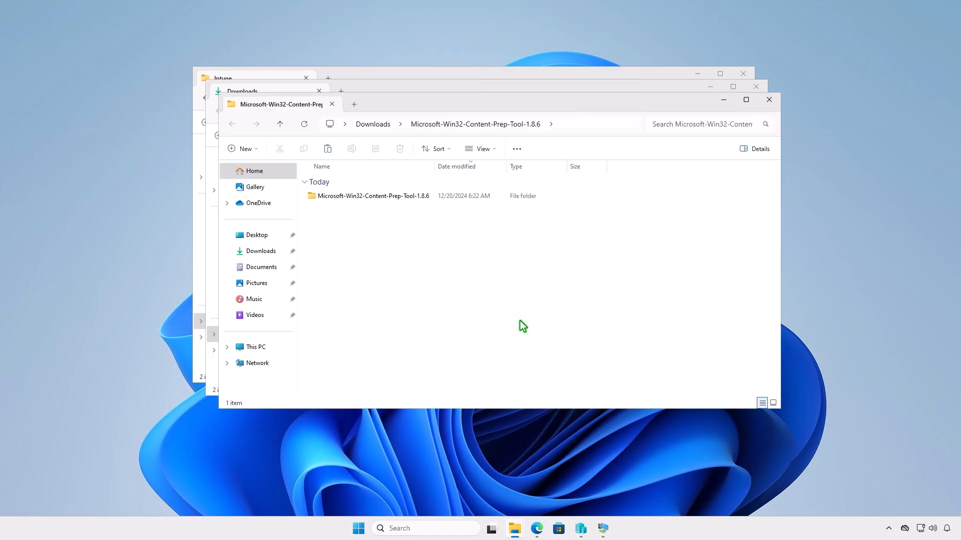
# Copy IntuneWinAppUtil from the extracted Microsoft-Win32-Content-Prep-Tool-1.8.6 folder into D:\Intune, closing the Downloads windows and minimizing the Intune window
pyautogui.doubleClick(428, 198)
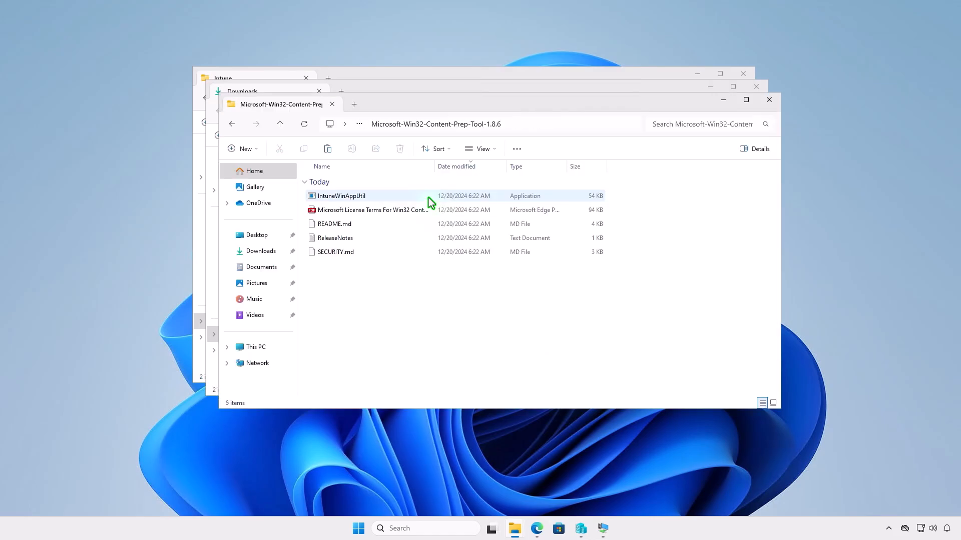
pyautogui.click(383, 196)
pyautogui.rightClick(383, 196)
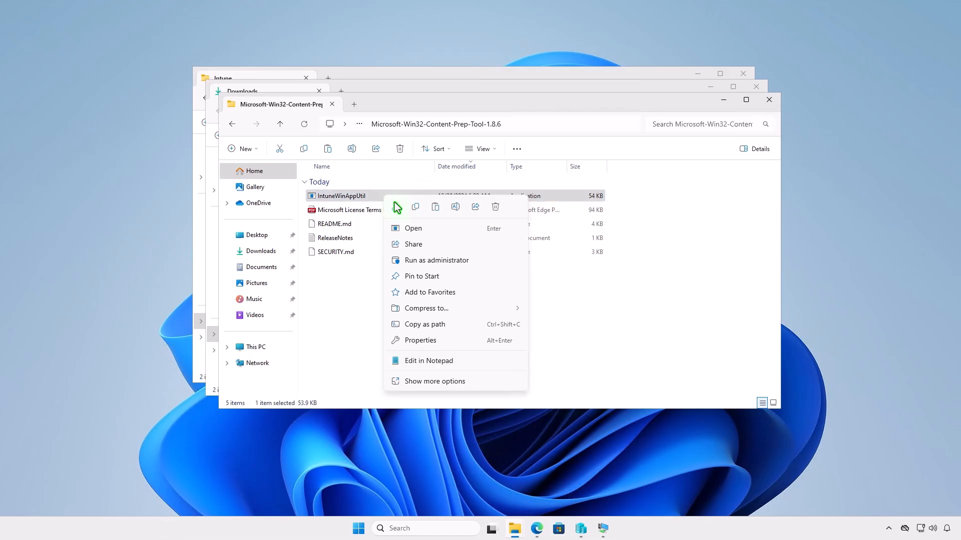
pyautogui.click(415, 207)
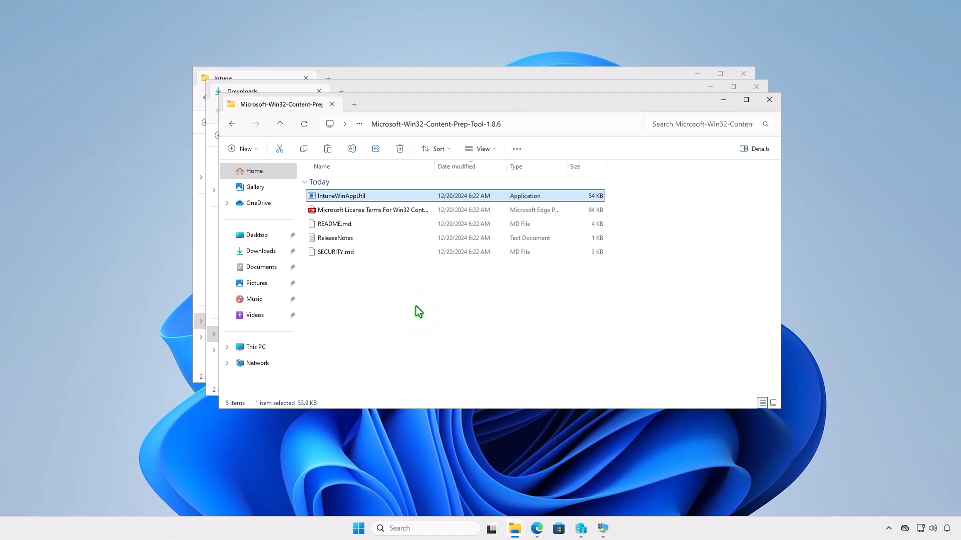
pyautogui.click(770, 101)
pyautogui.click(756, 88)
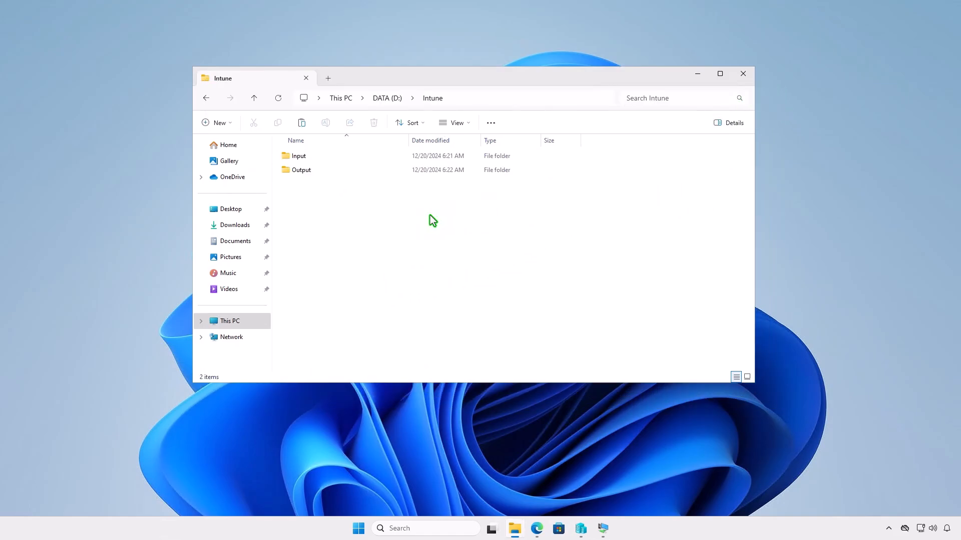
pyautogui.rightClick(345, 218)
pyautogui.click(357, 232)
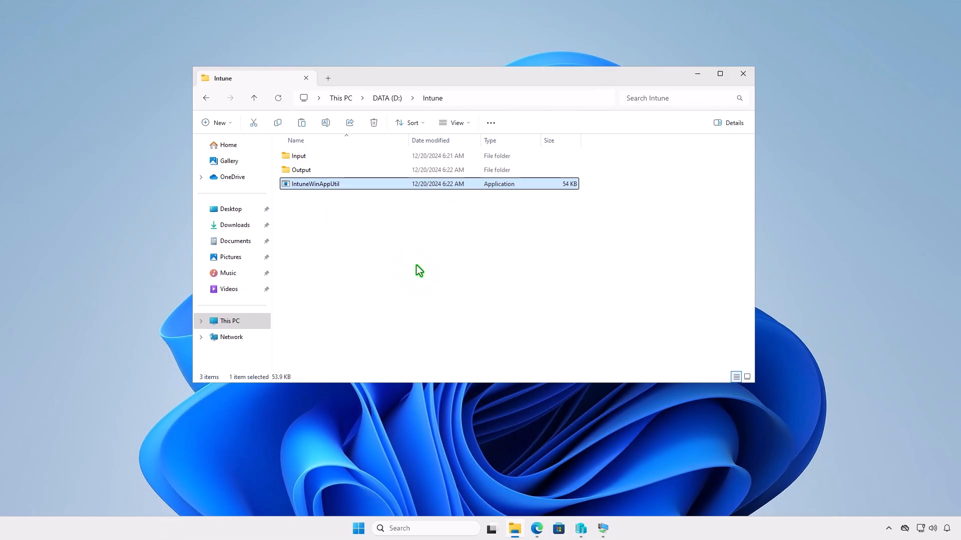
pyautogui.click(416, 266)
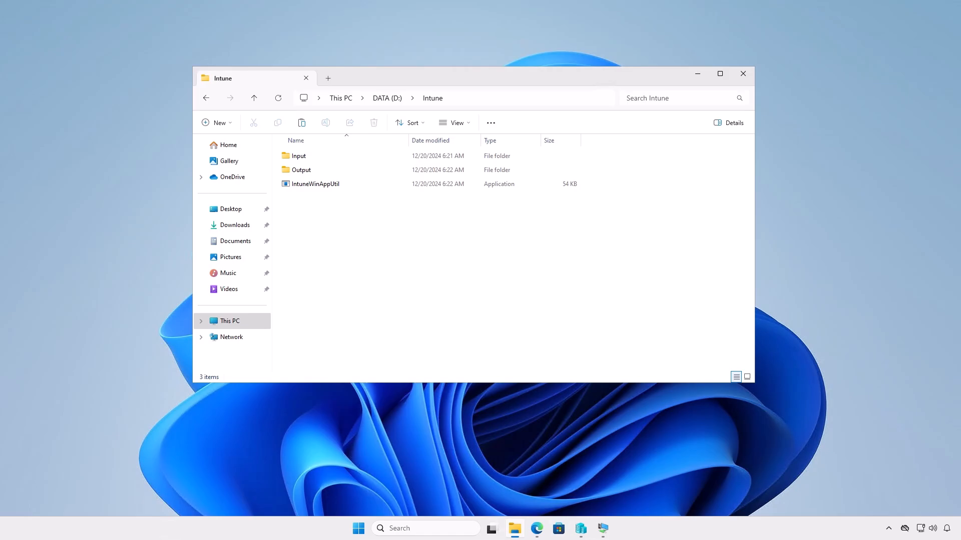
pyautogui.click(698, 74)
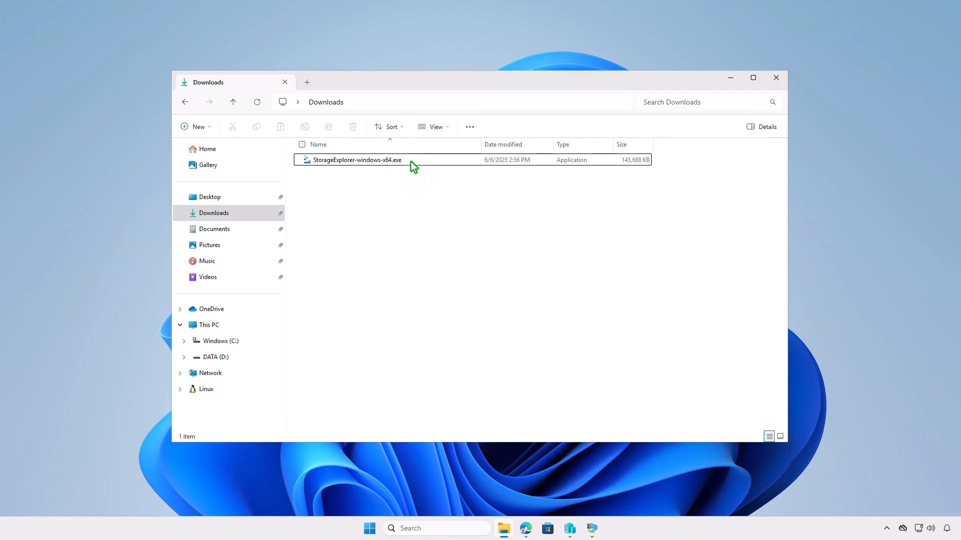
# Rename the StorageExplorer-windows-x64.exe installer in Downloads as setup.exe
pyautogui.click(410, 161)
pyautogui.press('F2')
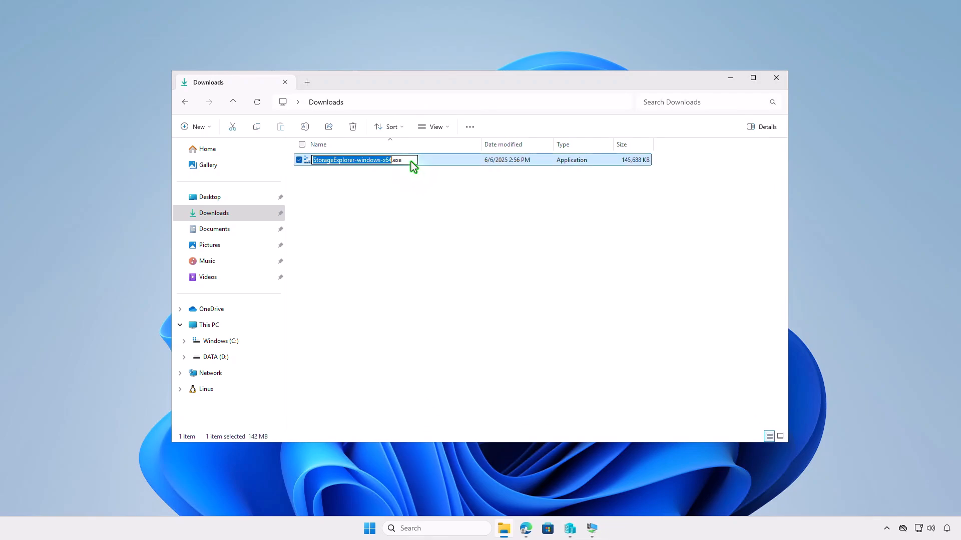
pyautogui.write('setup')
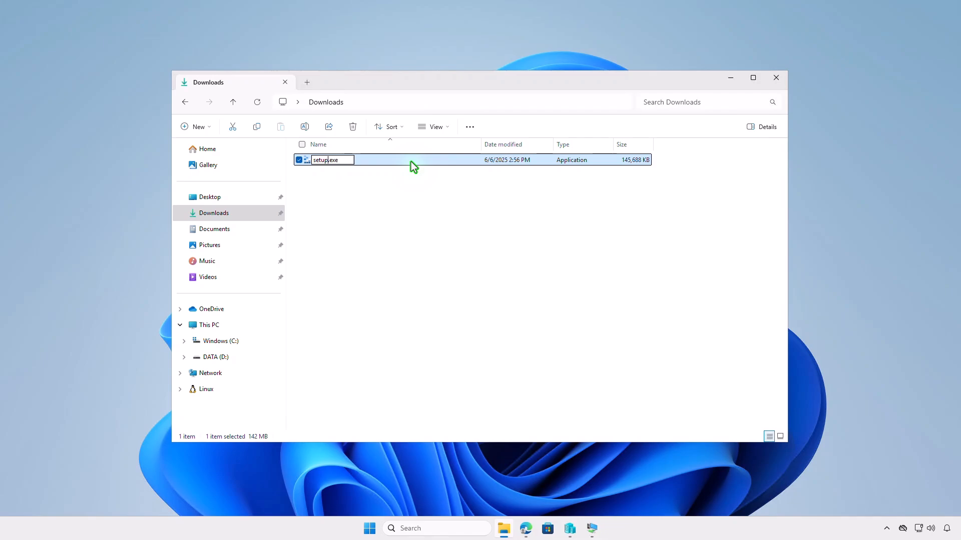
pyautogui.press('Return')
# Copy setup.exe from Downloads into the D:\Intune\Input folder
pyautogui.rightClick(410, 161)
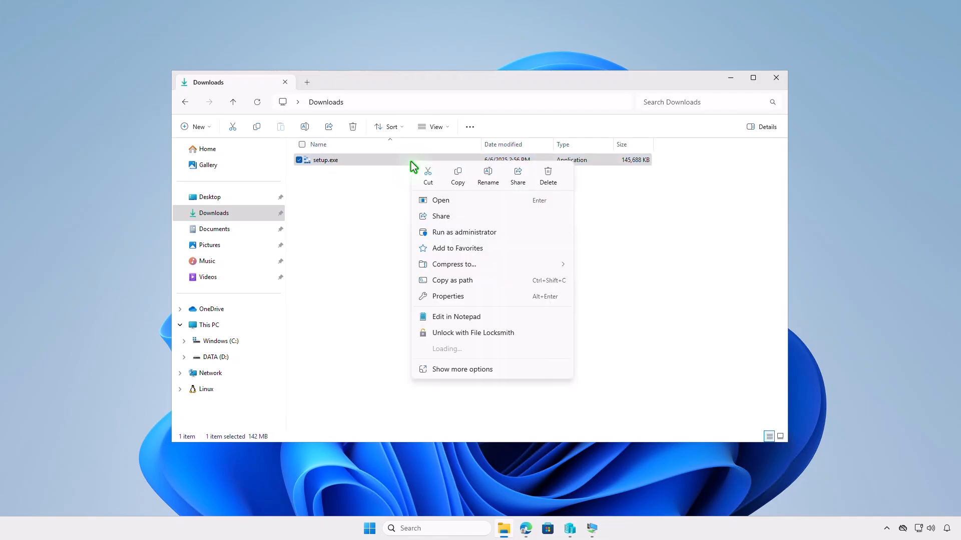
pyautogui.click(450, 177)
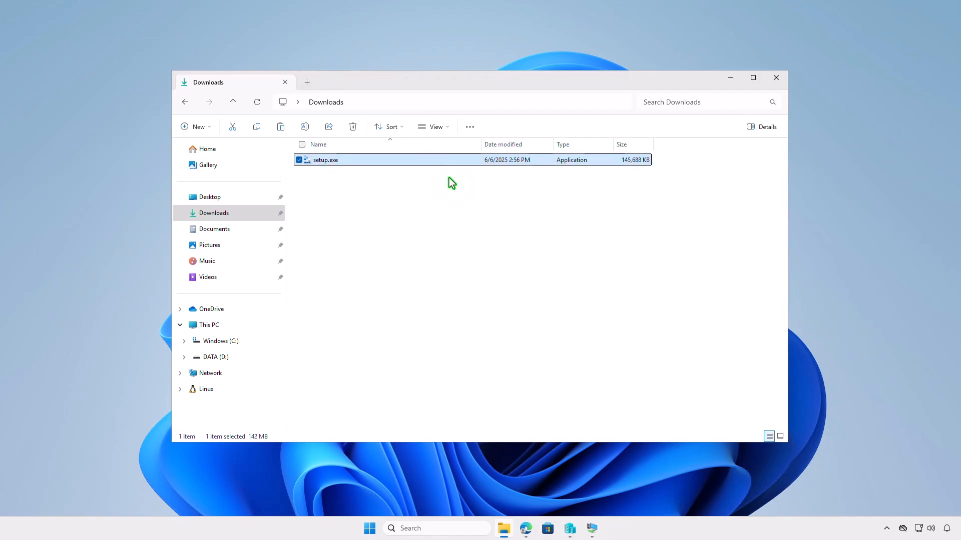
pyautogui.click(248, 324)
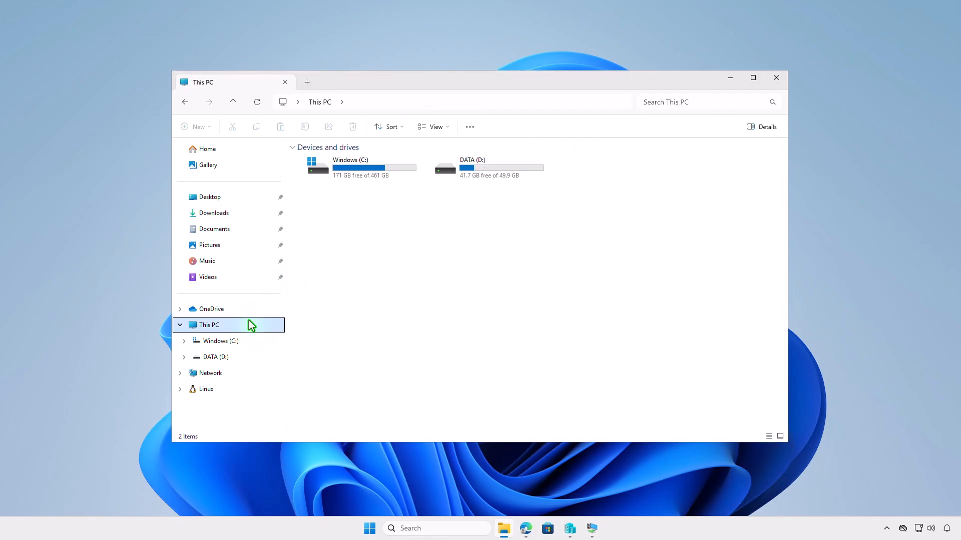
pyautogui.doubleClick(473, 176)
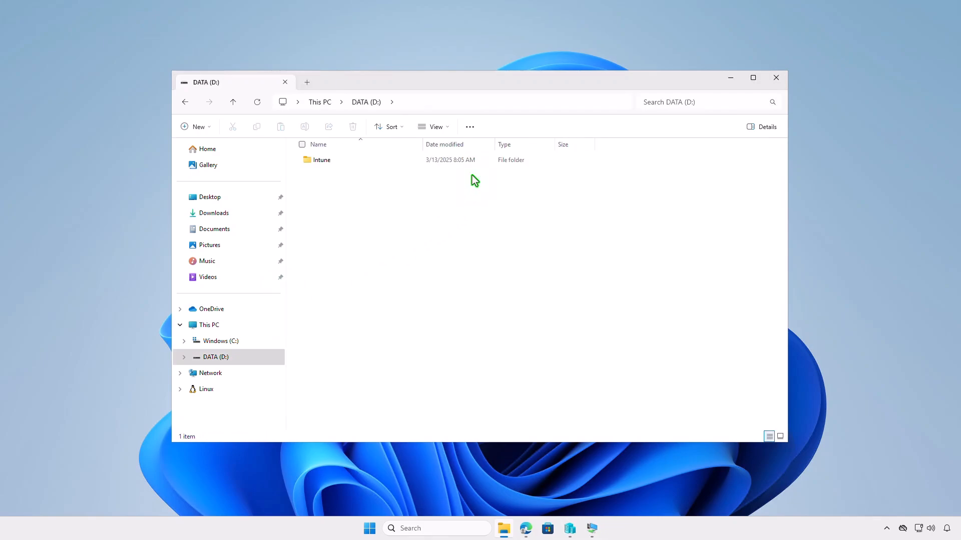
pyautogui.doubleClick(390, 161)
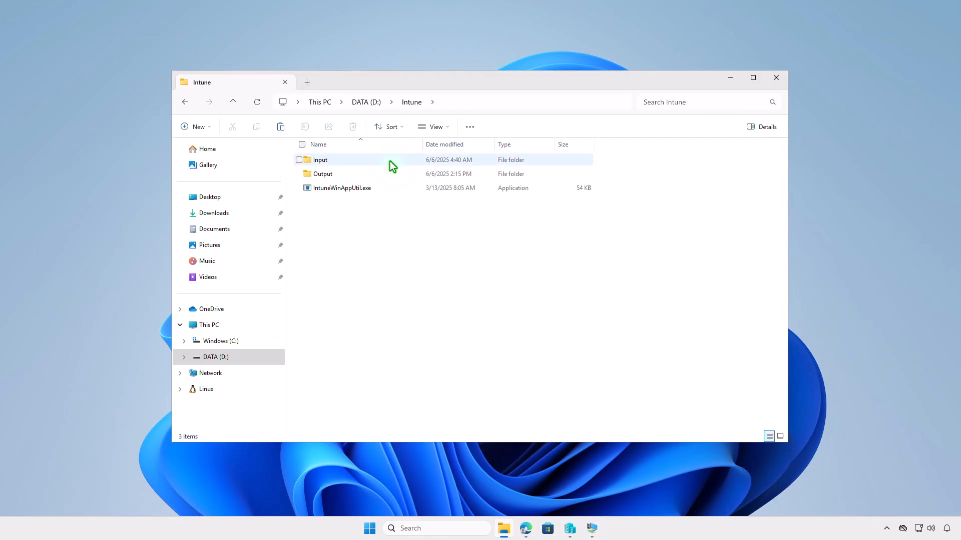
pyautogui.doubleClick(389, 161)
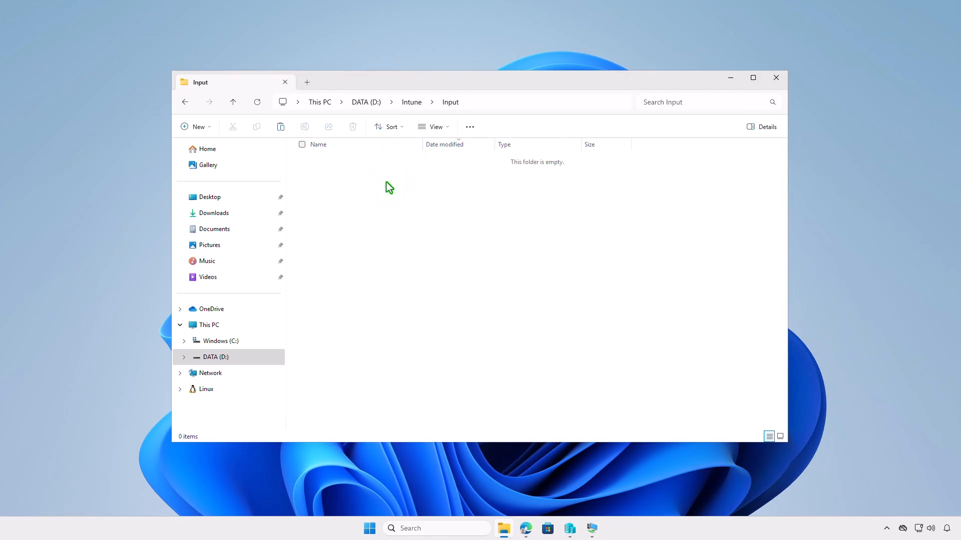
pyautogui.rightClick(387, 182)
pyautogui.click(399, 193)
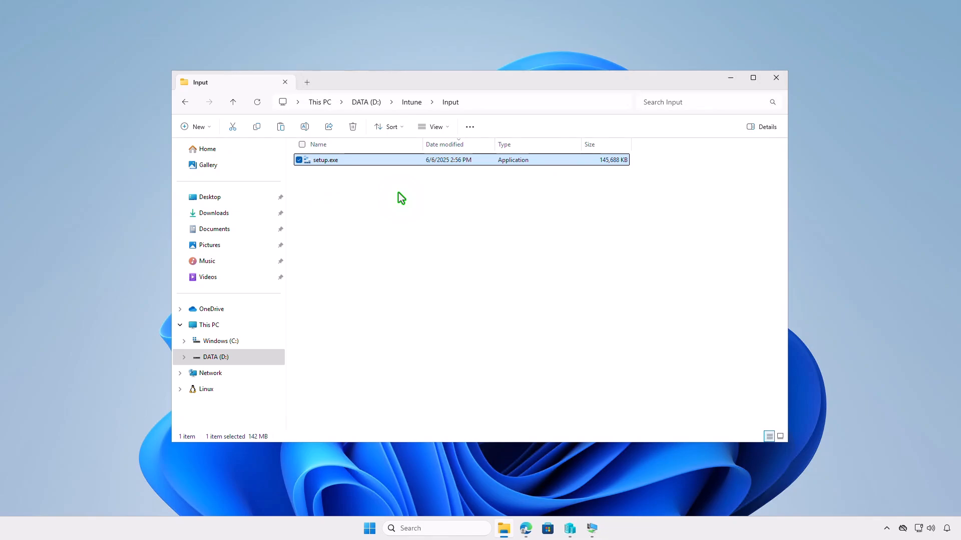
# Return to the D:\Intune folder and minimize its window
pyautogui.click(407, 104)
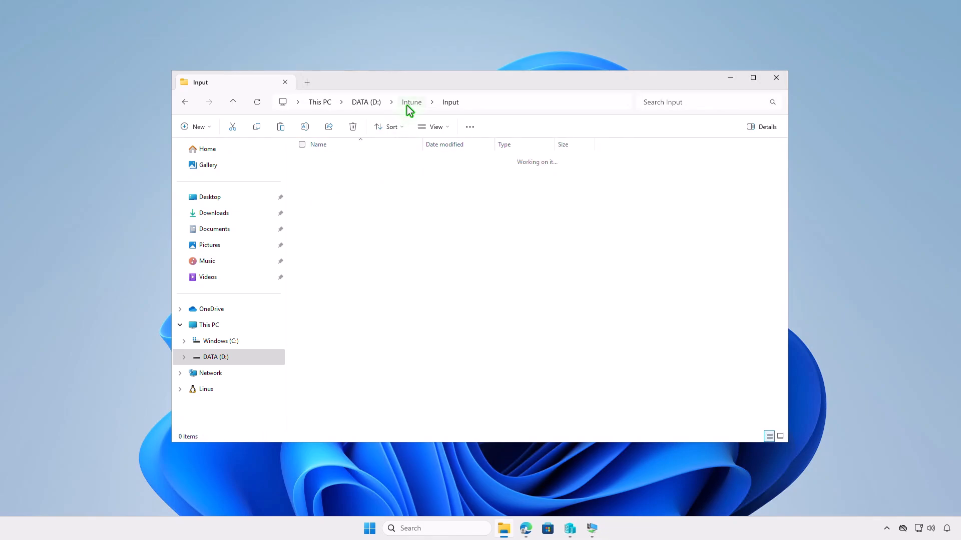
pyautogui.click(437, 253)
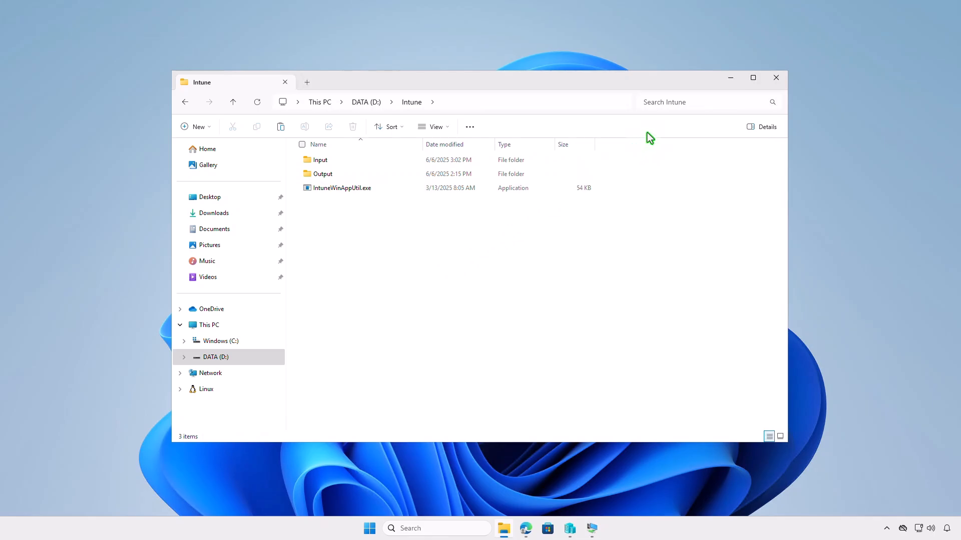
pyautogui.click(730, 78)
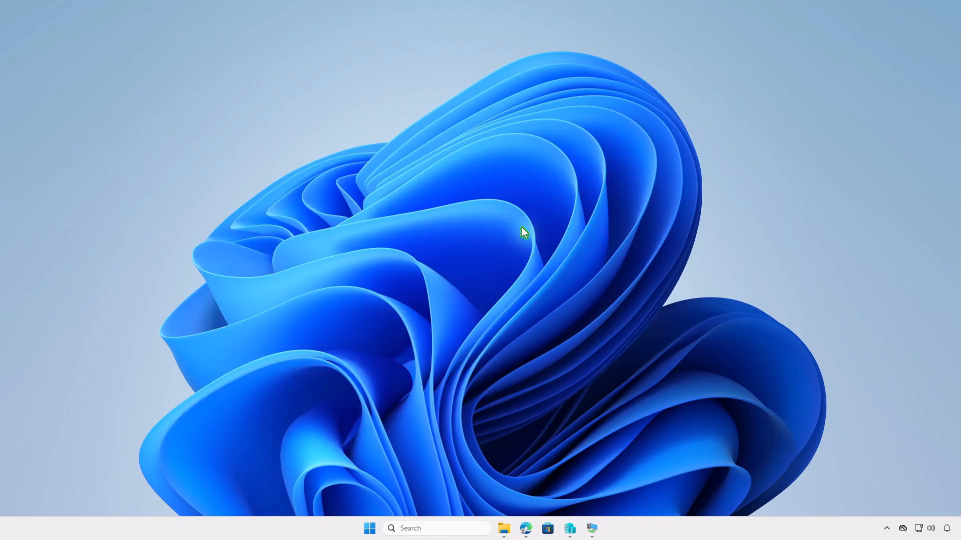
# Open an administrator terminal and change the working directory to D:\Intune
pyautogui.rightClick(358, 529)
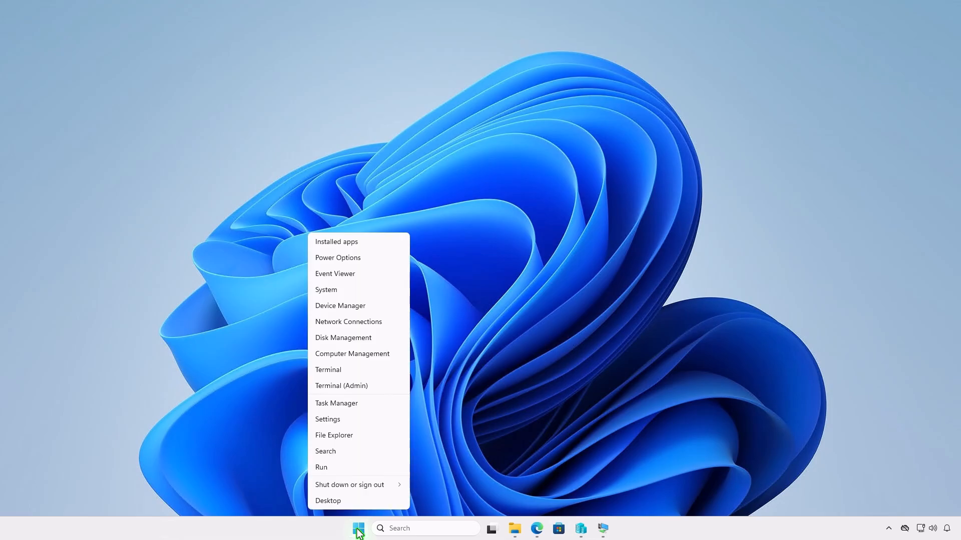
pyautogui.click(385, 388)
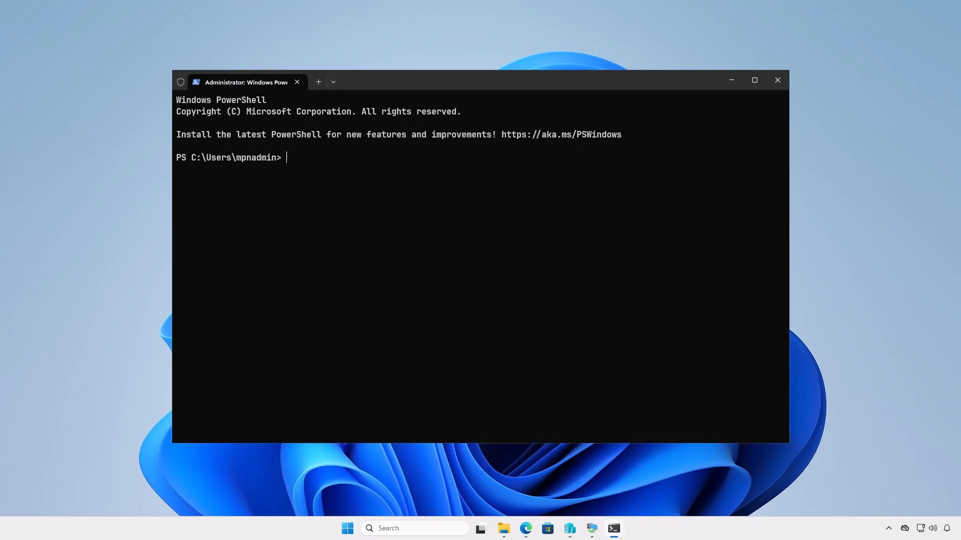
pyautogui.write('cd d:')
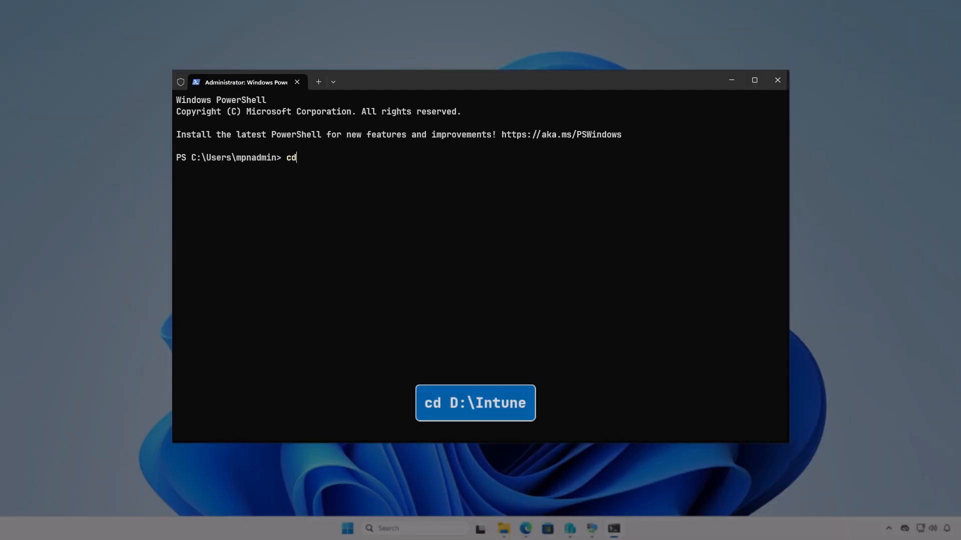
pyautogui.write('\\In')
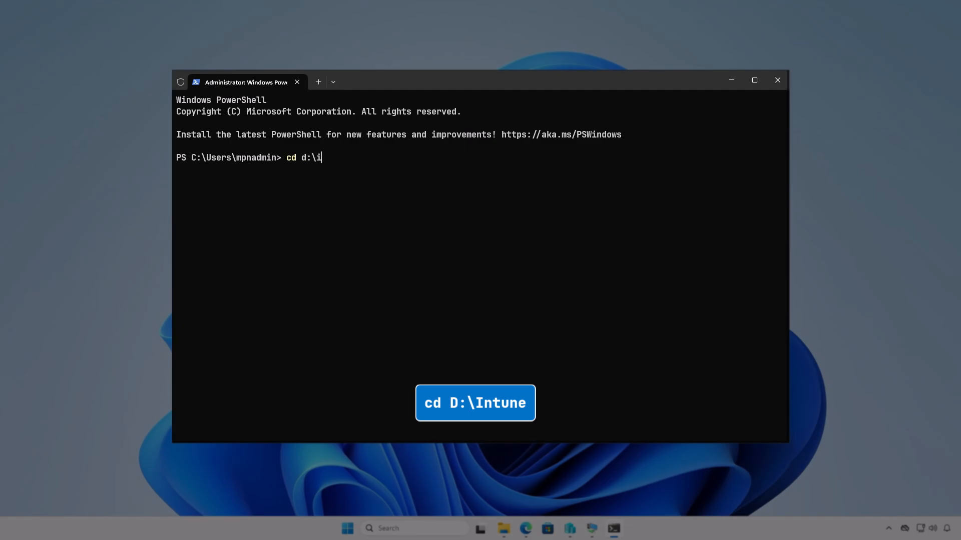
pyautogui.press('Tab')
pyautogui.press('Return')
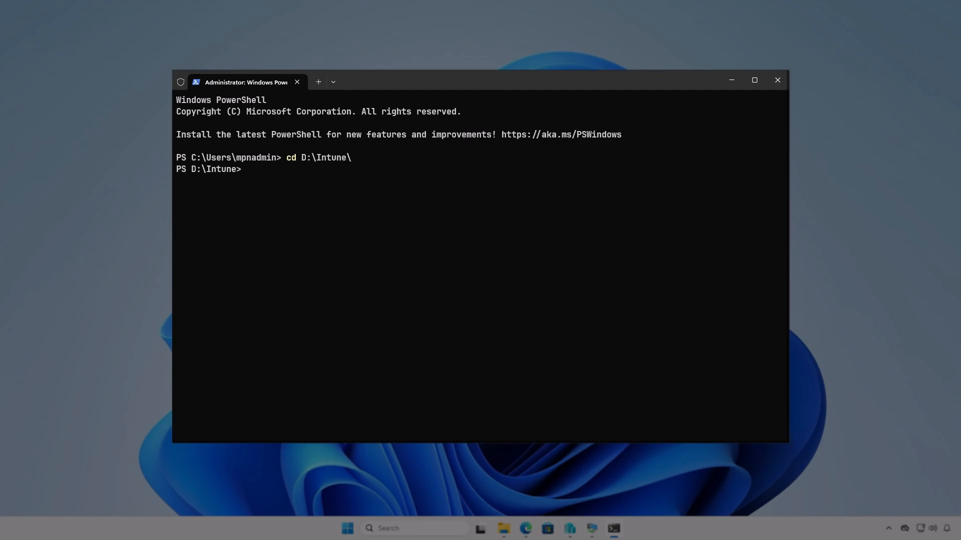
pyautogui.press('Return')
# Run .\IntuneWinAppUtil.exe and specify D:\Intune\Input as the source folder
pyautogui.write('i')
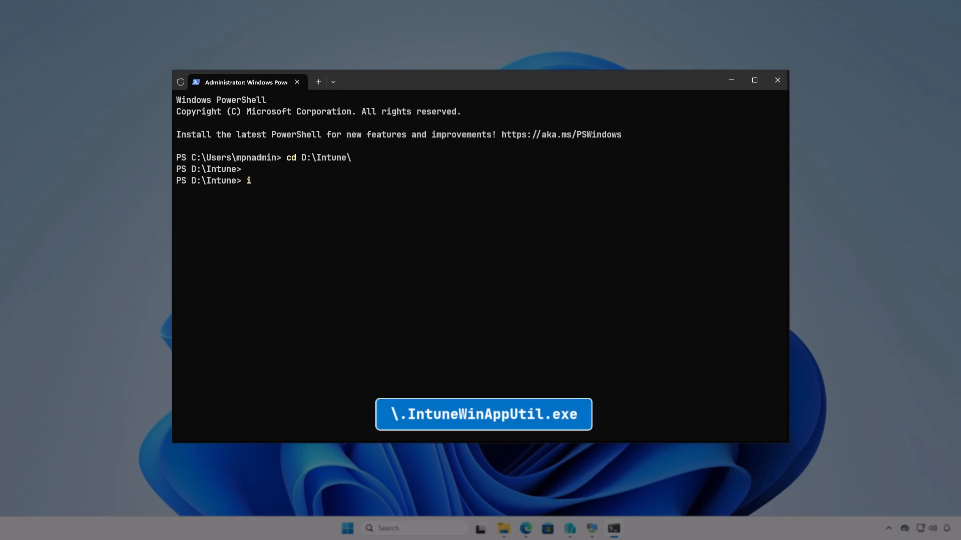
pyautogui.write('ntu')
pyautogui.press('Tab')
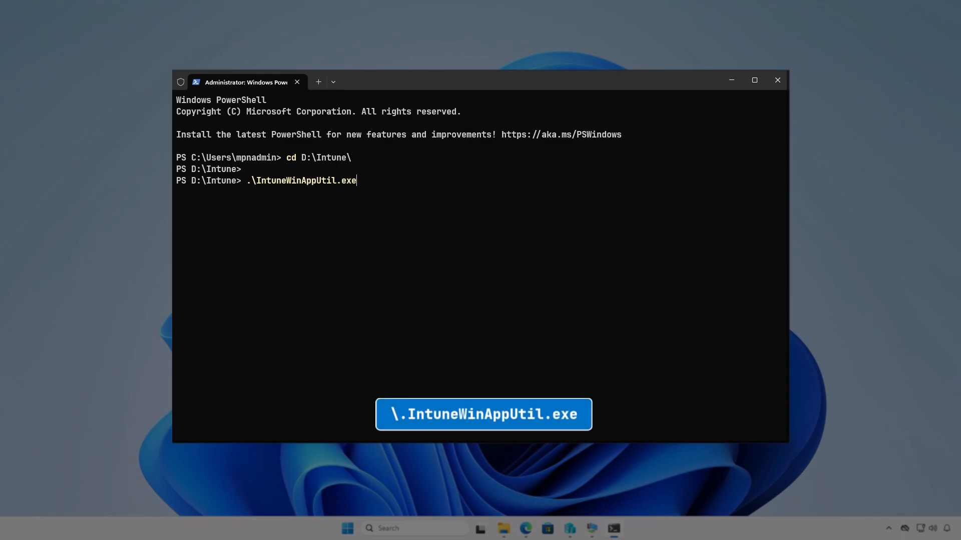
pyautogui.press('Return')
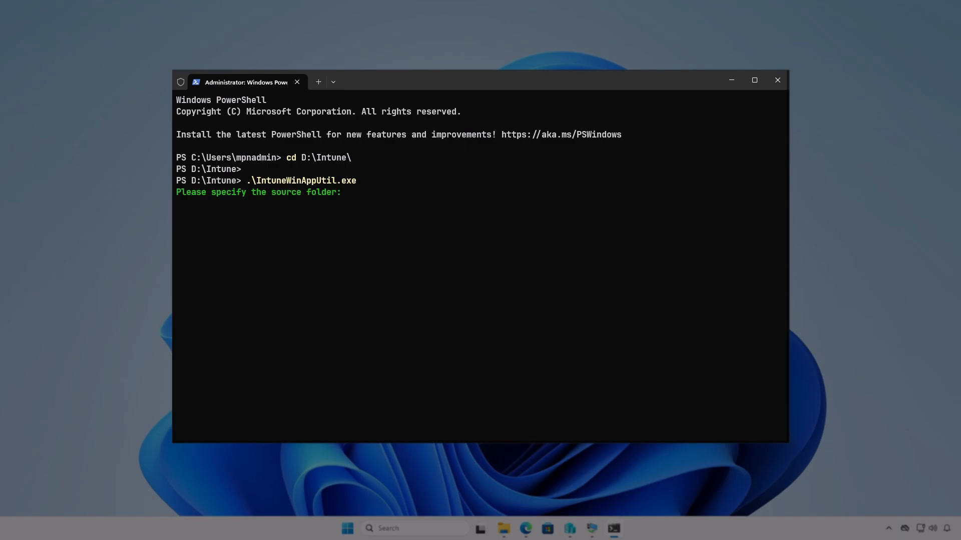
pyautogui.write('D:\\In')
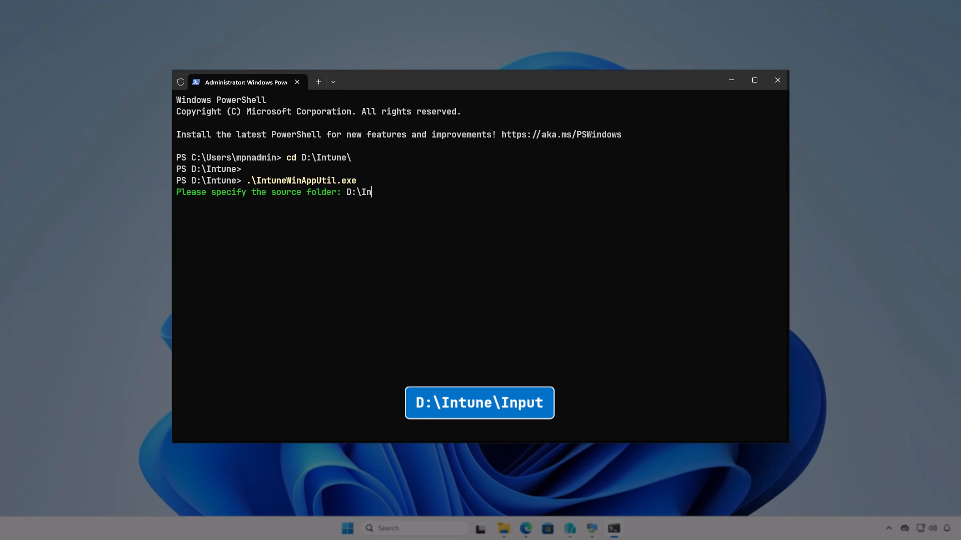
pyautogui.write('tune\\Input')
pyautogui.press('Return')
# Specify D:\Intune\Input\setup.exe as the setup file for the packaging tool
pyautogui.write('D:\\Intun')
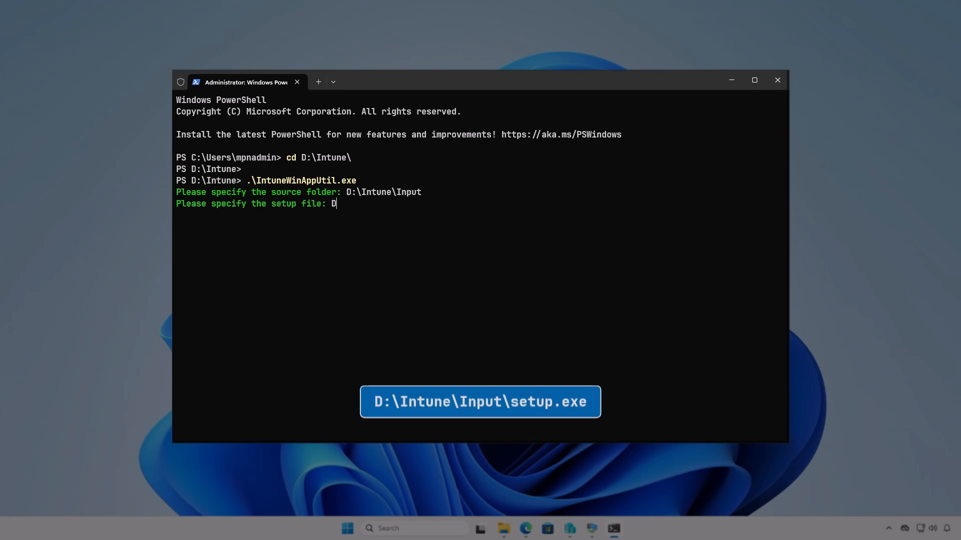
pyautogui.write('e\\In')
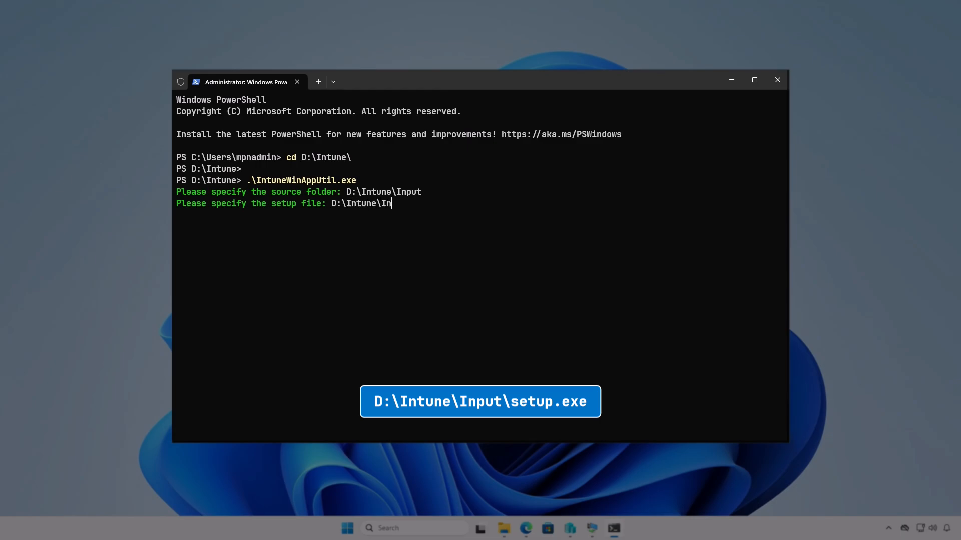
pyautogui.write('put\\setup.exe')
pyautogui.press('Return')
# Generate the package into the output folder D:\Intune\Output without a catalog folder, and minimize the terminal
pyautogui.write('D:')
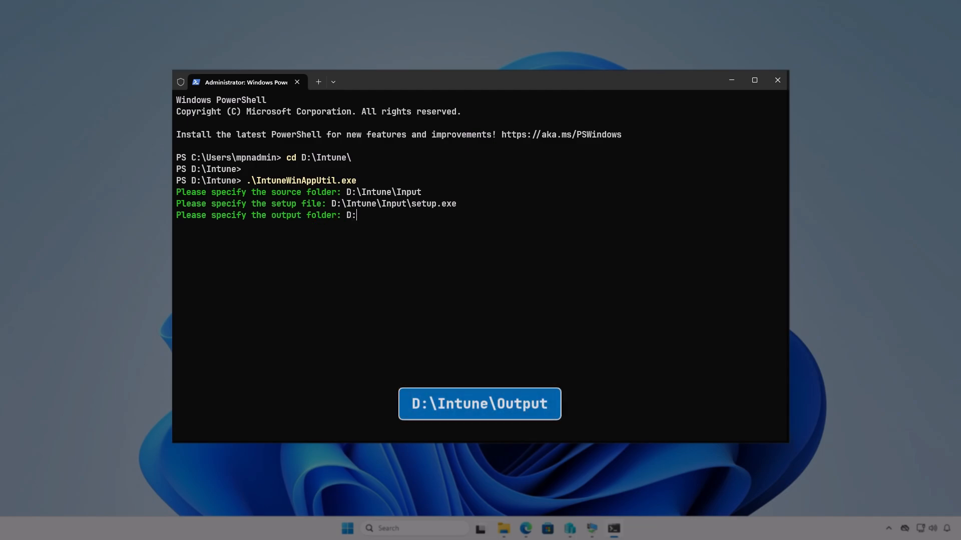
pyautogui.write('\\')
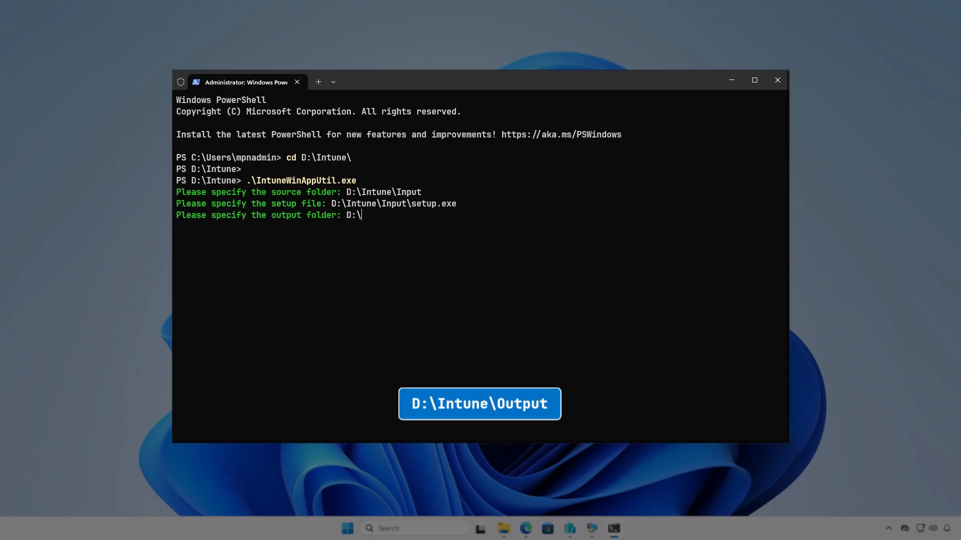
pyautogui.write('Intune\\Output')
pyautogui.press('Return')
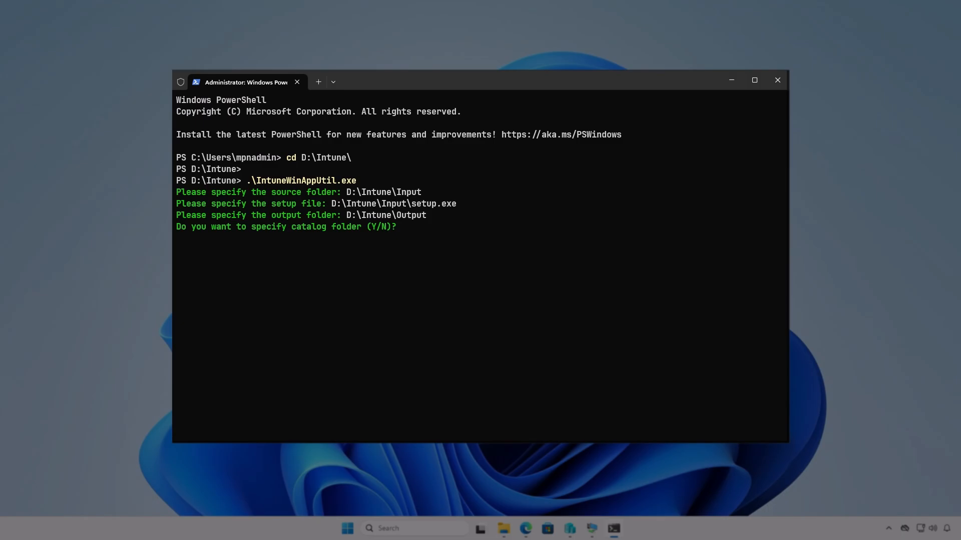
pyautogui.press('n')
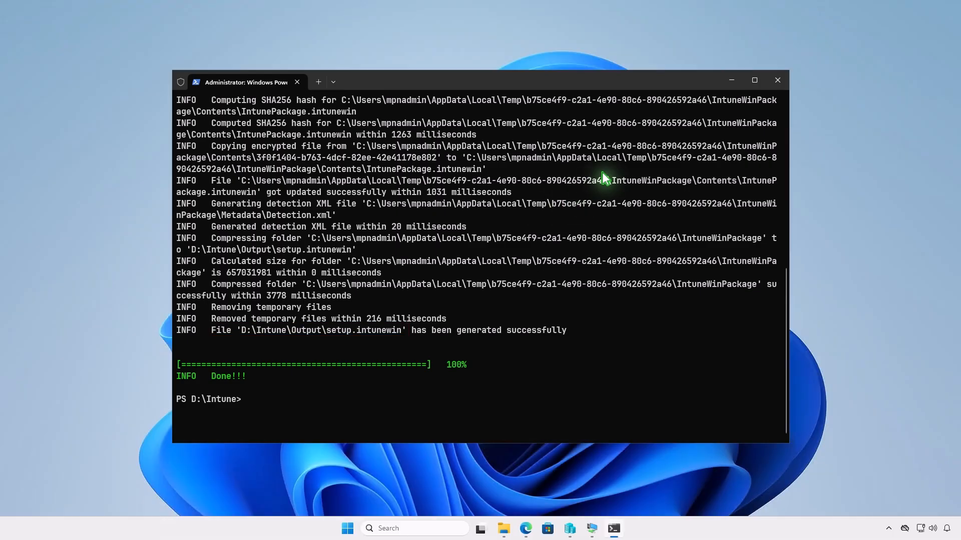
pyautogui.click(731, 80)
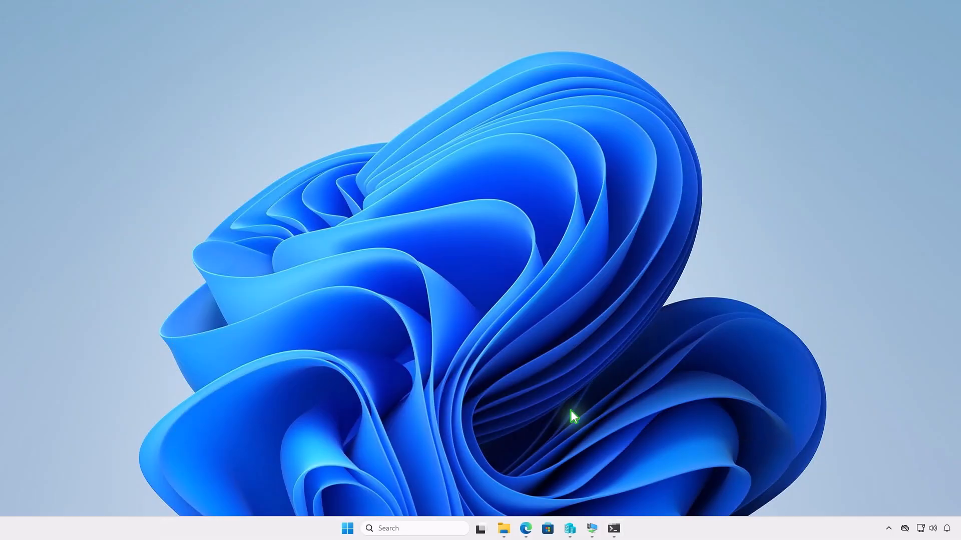
# Check the D:\Intune\Output folder in File Explorer for the generated package file, and minimize the window
pyautogui.click(504, 530)
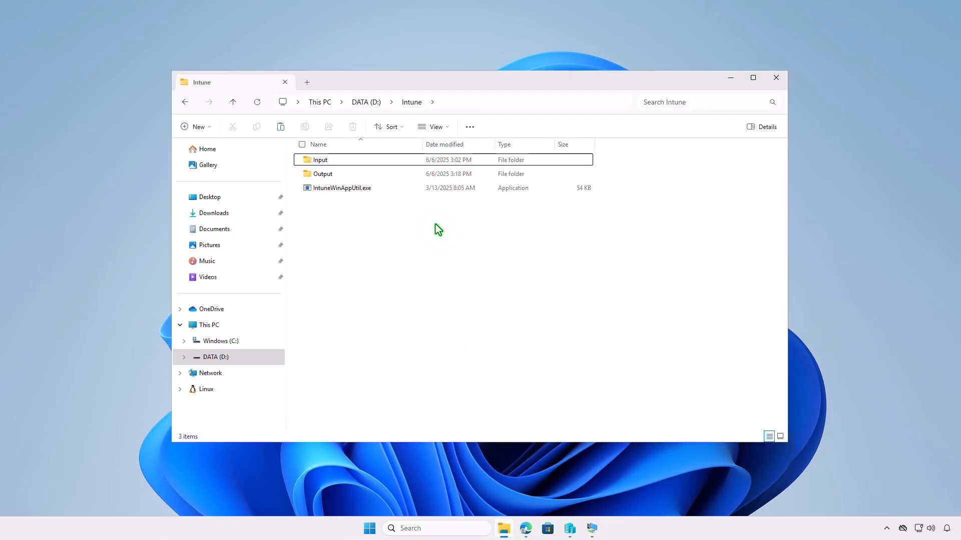
pyautogui.doubleClick(415, 176)
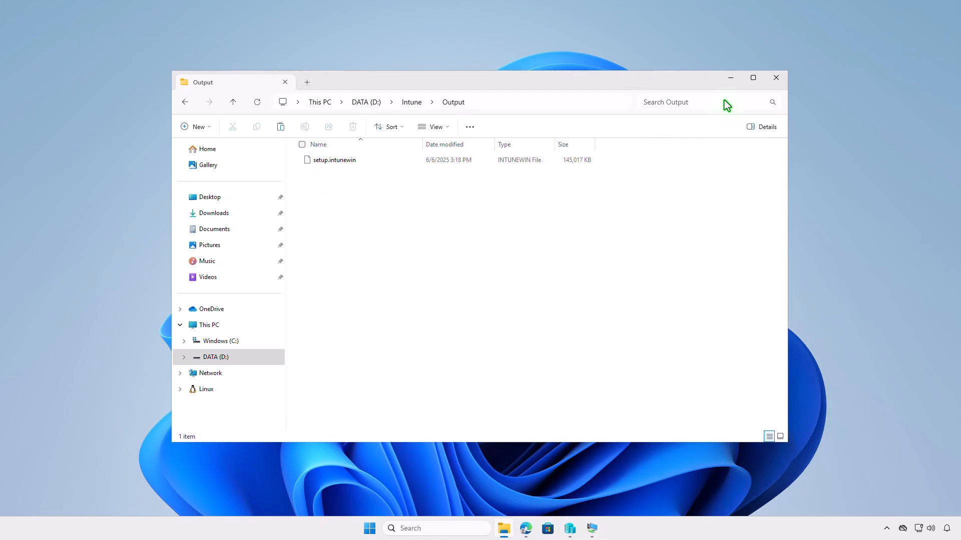
pyautogui.click(730, 78)
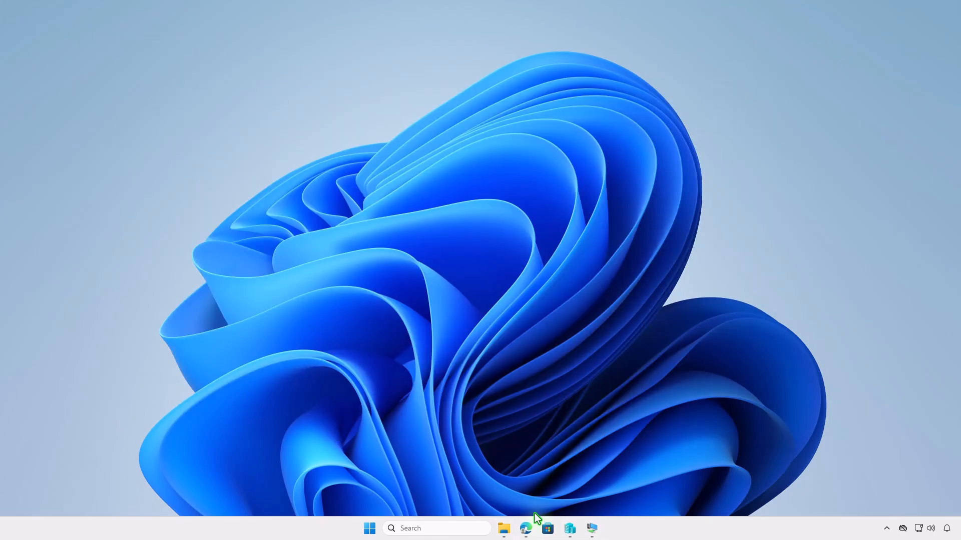
# Switch to the Microsoft Intune admin center in Edge and open the Windows apps list
pyautogui.click(525, 528)
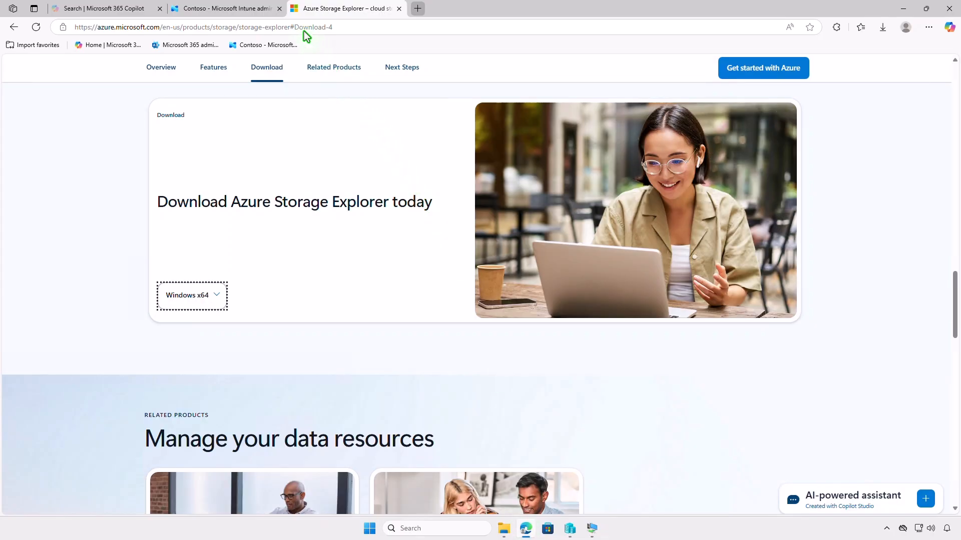
pyautogui.click(264, 10)
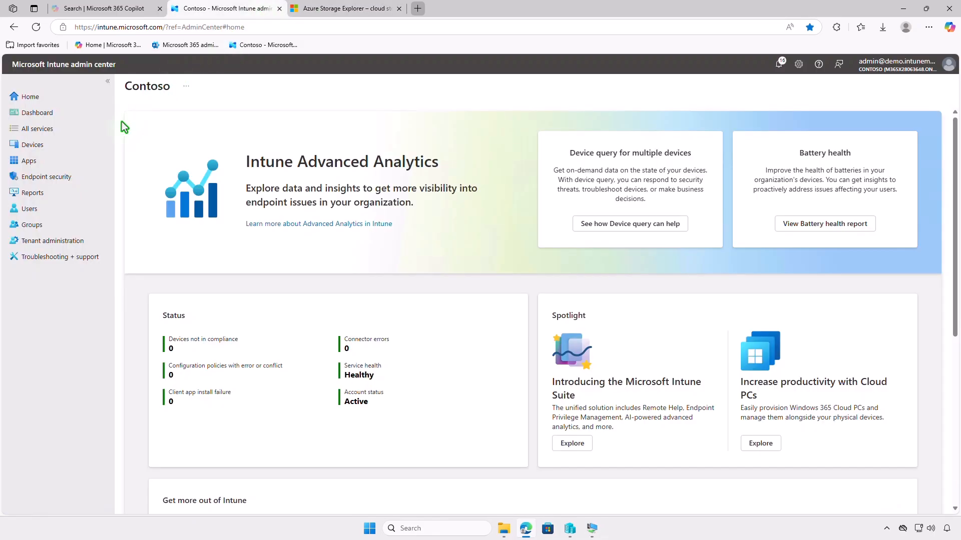
pyautogui.click(65, 164)
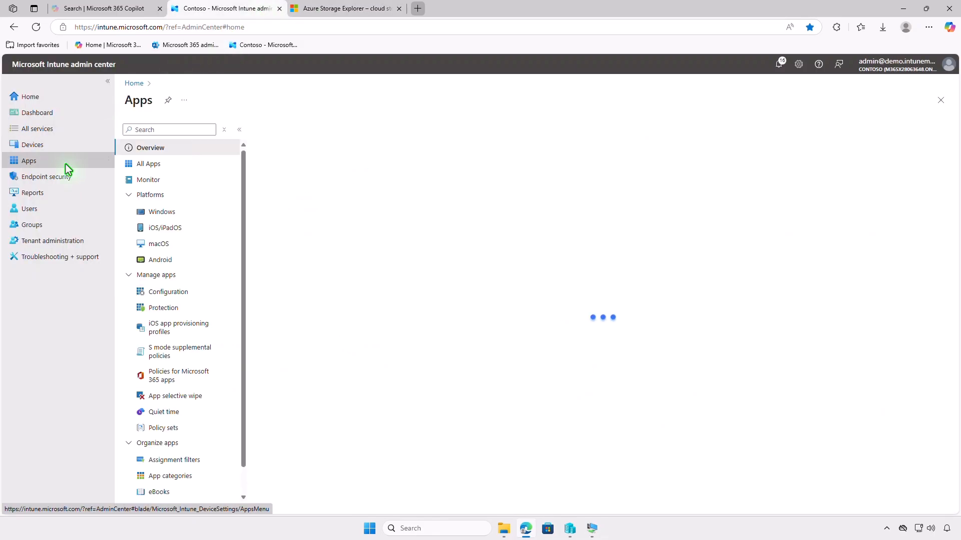
pyautogui.click(190, 211)
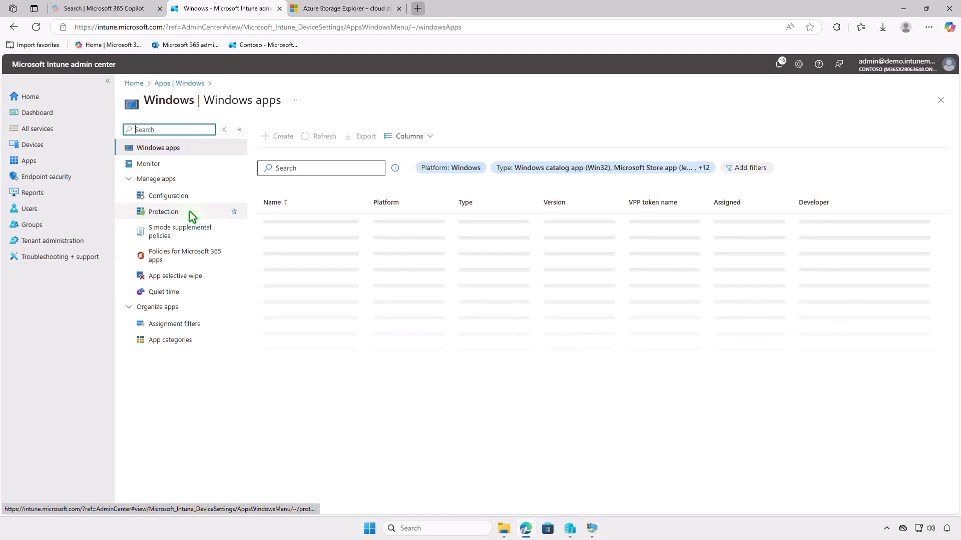
# Start creating a new app with the app type Windows app (Win32)
pyautogui.click(283, 137)
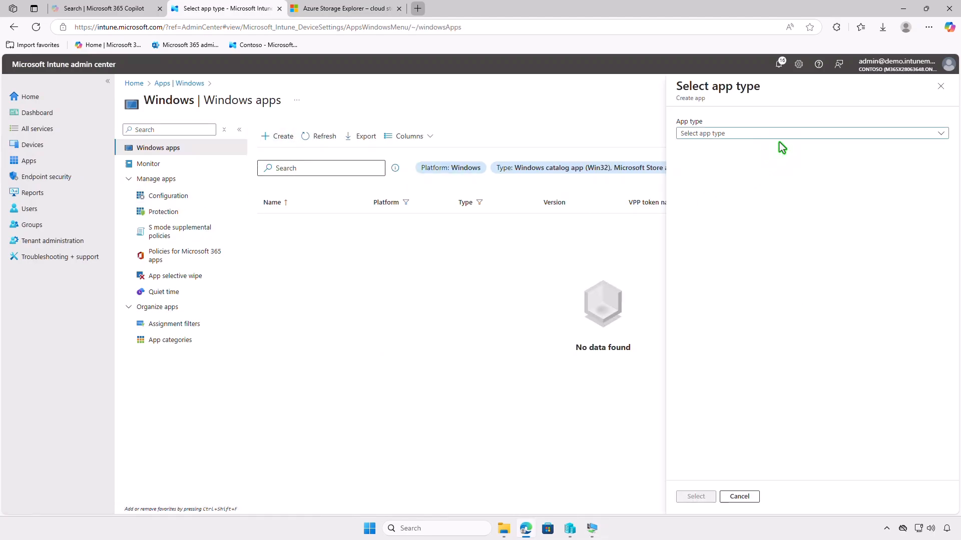
pyautogui.click(779, 134)
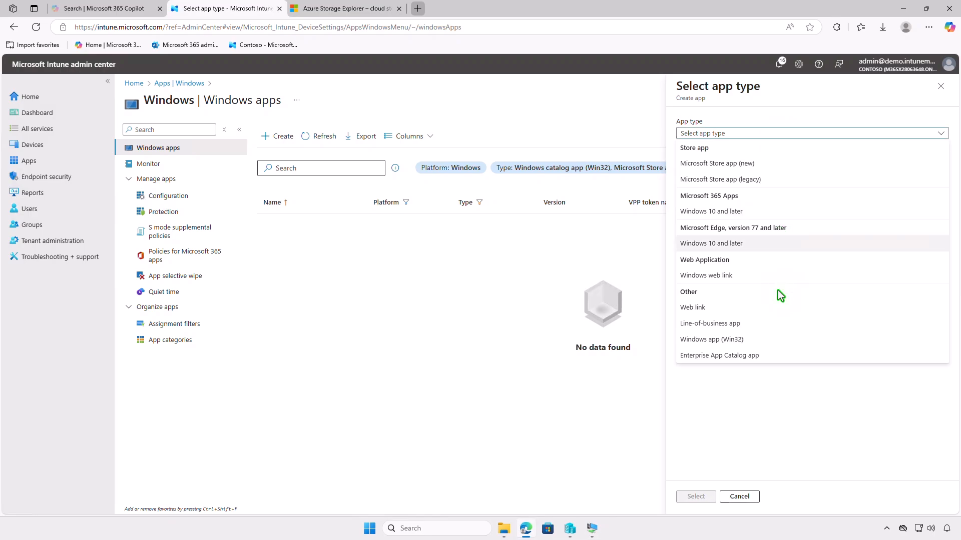
pyautogui.click(769, 345)
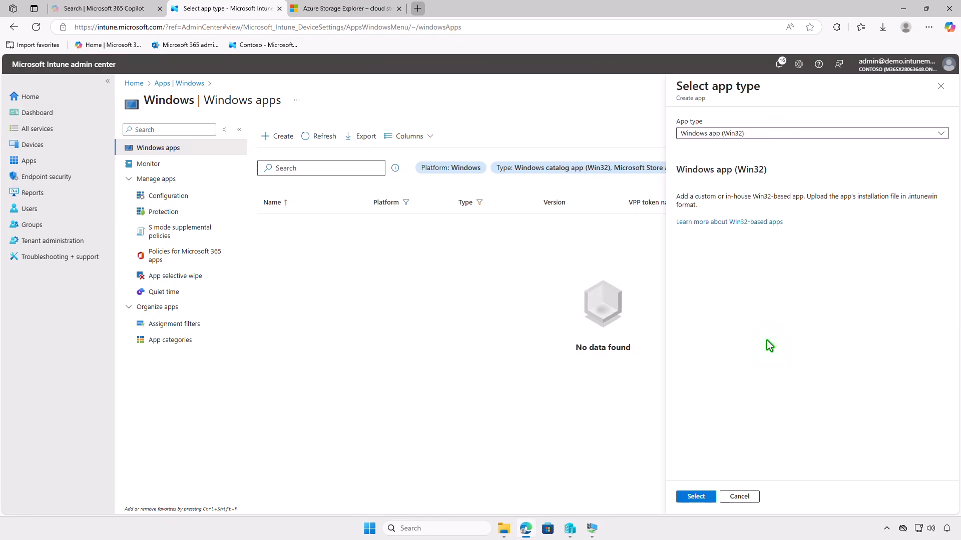
pyautogui.click(699, 496)
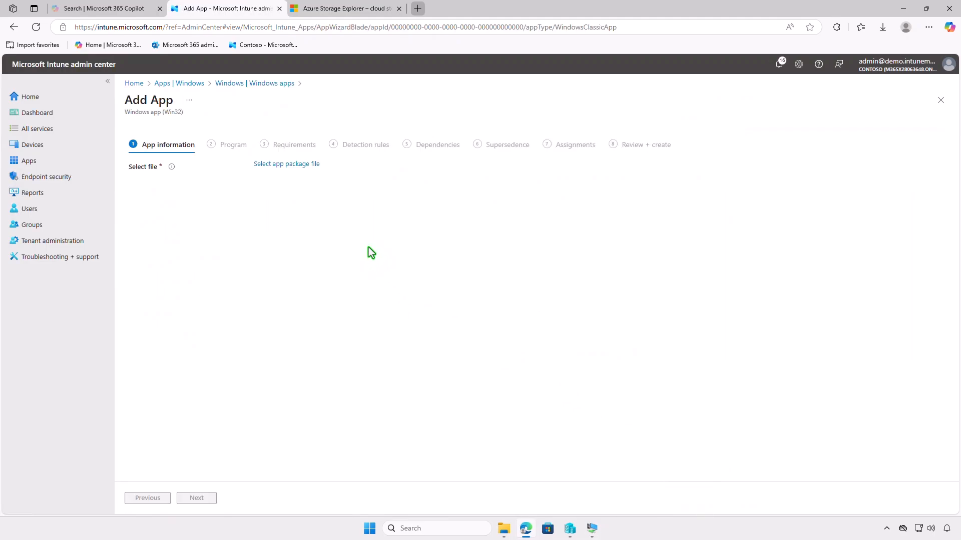
# Choose setup.intunewin from D:\Intune\Output as the app package file
pyautogui.click(306, 168)
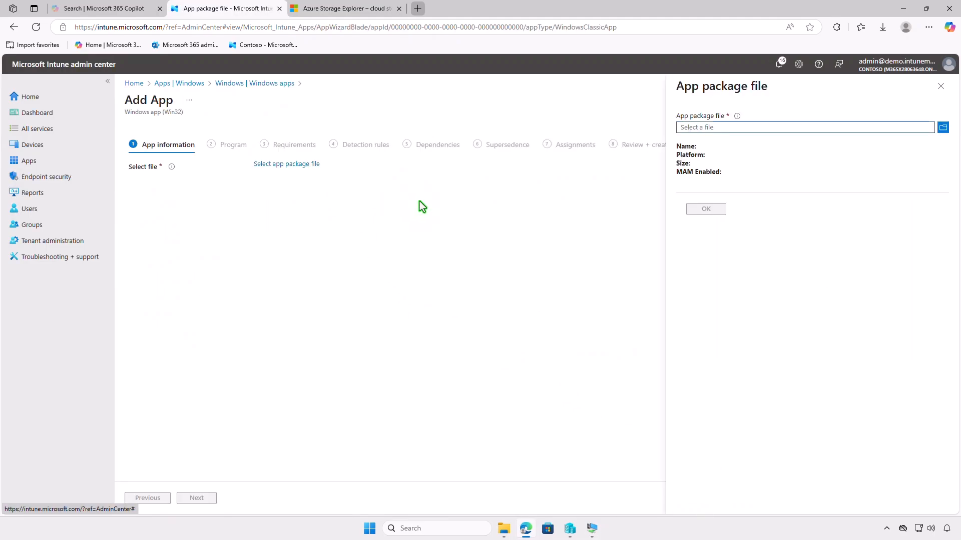
pyautogui.click(768, 128)
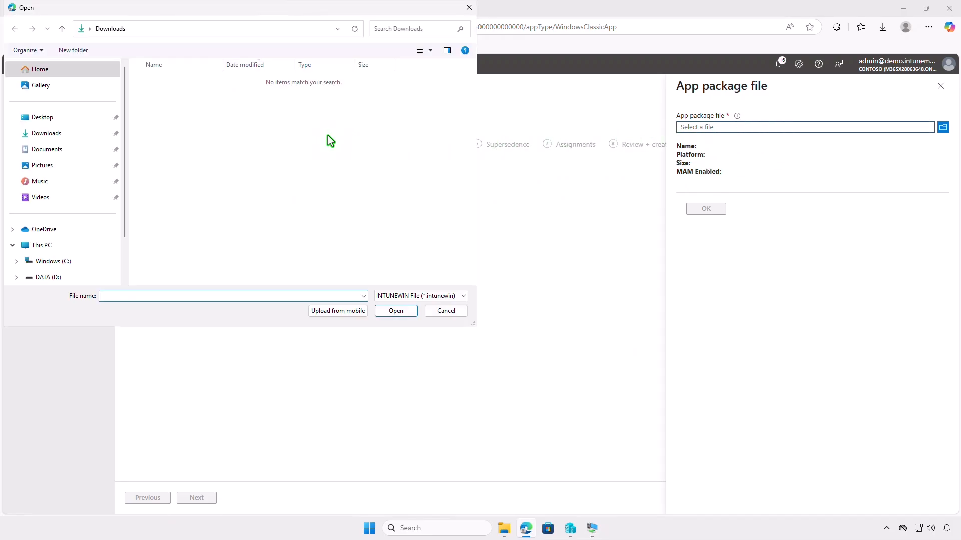
pyautogui.click(79, 245)
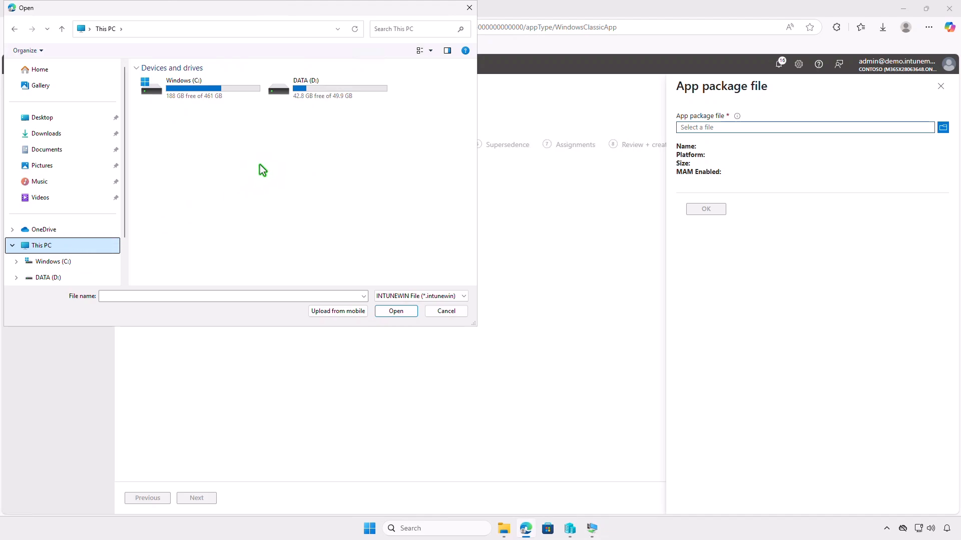
pyautogui.doubleClick(354, 94)
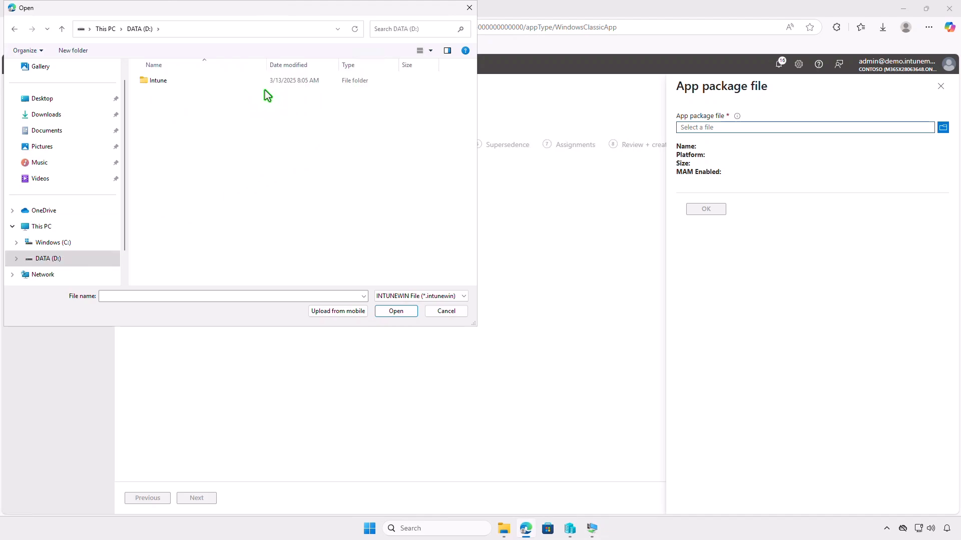
pyautogui.doubleClick(219, 81)
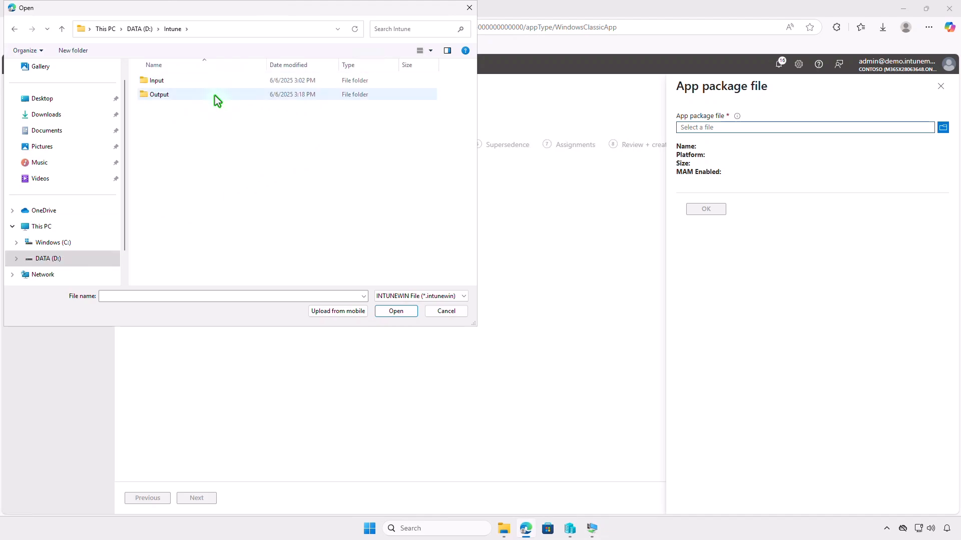
pyautogui.doubleClick(214, 95)
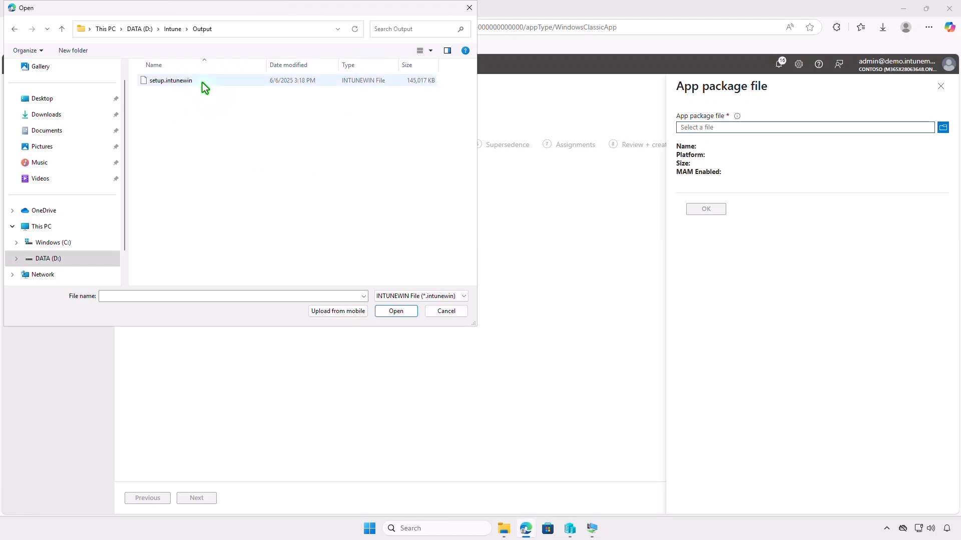
pyautogui.click(204, 87)
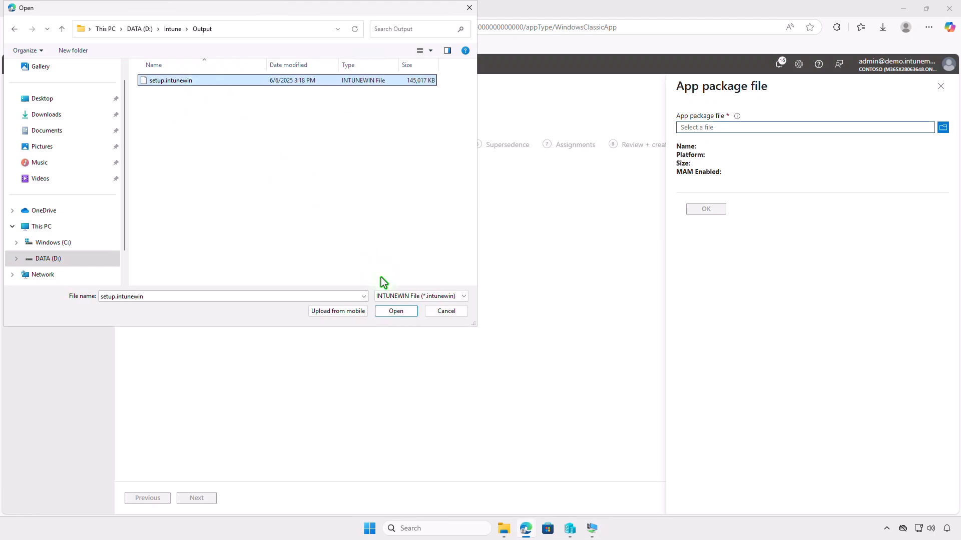
pyautogui.click(396, 310)
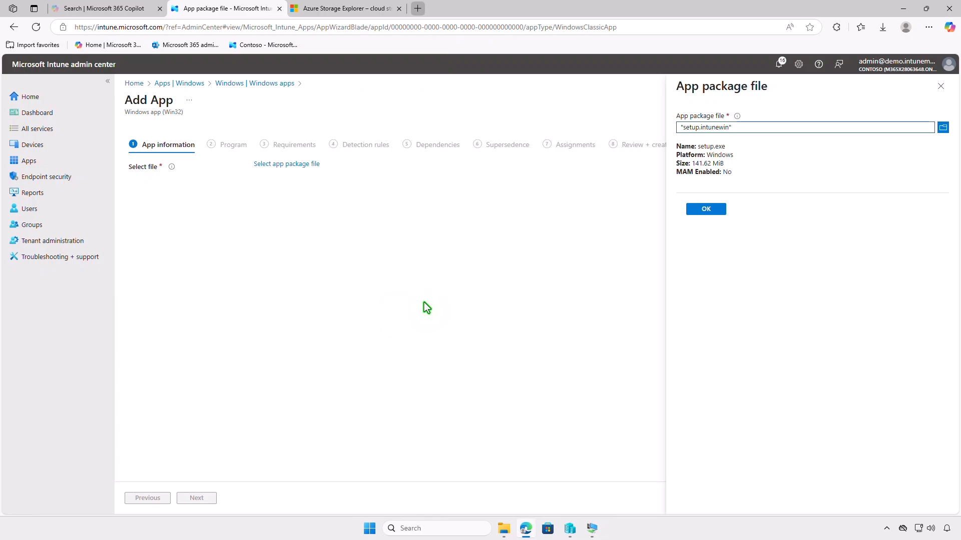
# Accept the app package file, and enter Azure Storage Explorer as name and description and Microsoft as publisher
pyautogui.click(706, 209)
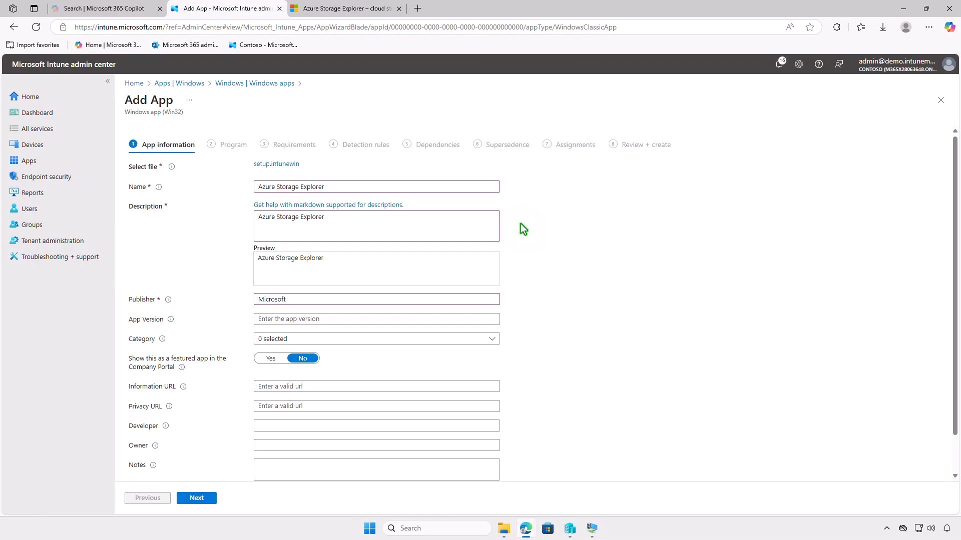
# Upload storage-explorer.png from the Downloads folder as the app's logo
pyautogui.scroll(-2, 521, 224)
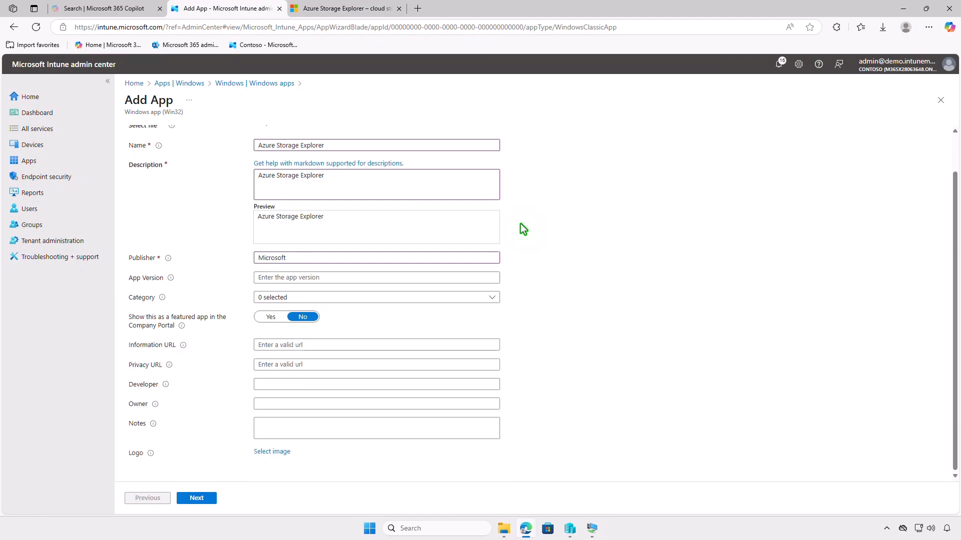
pyautogui.click(272, 453)
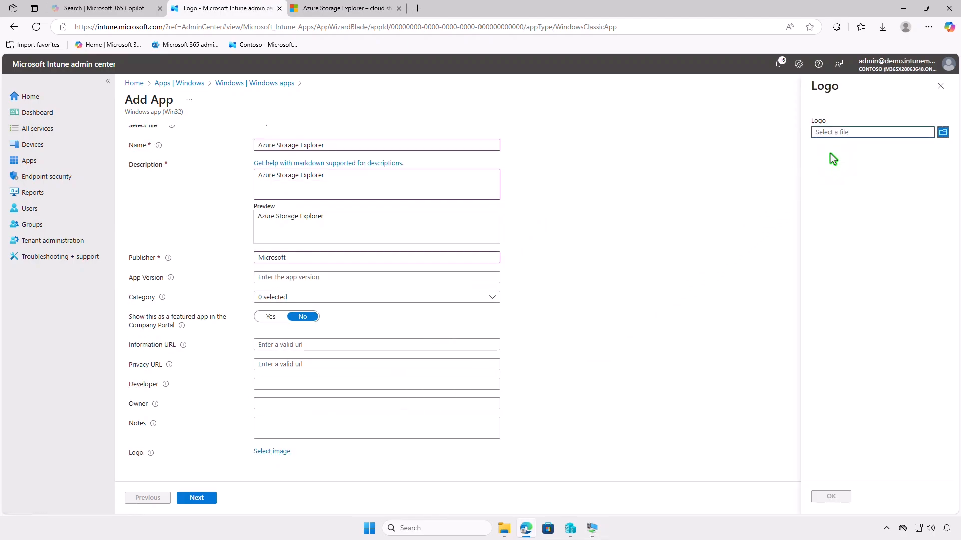
pyautogui.click(847, 132)
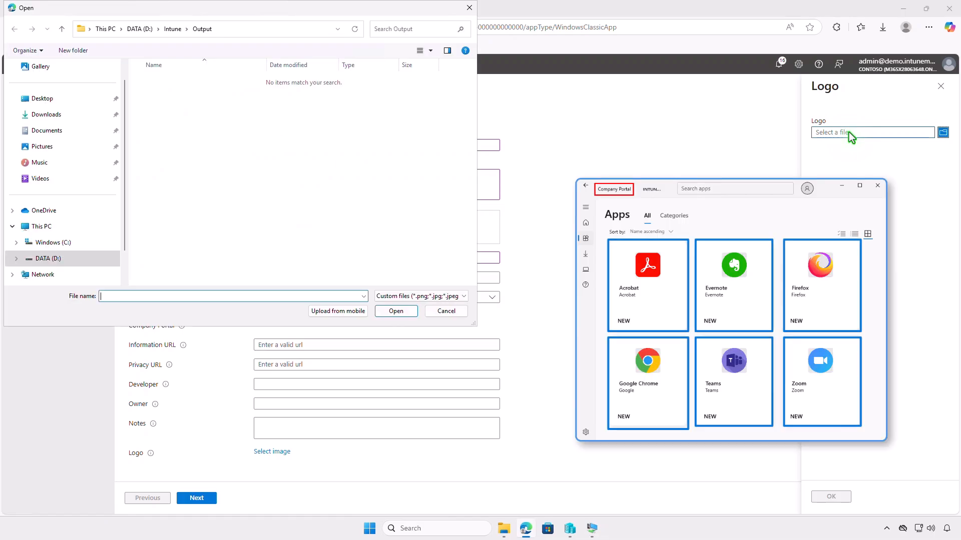
pyautogui.click(77, 118)
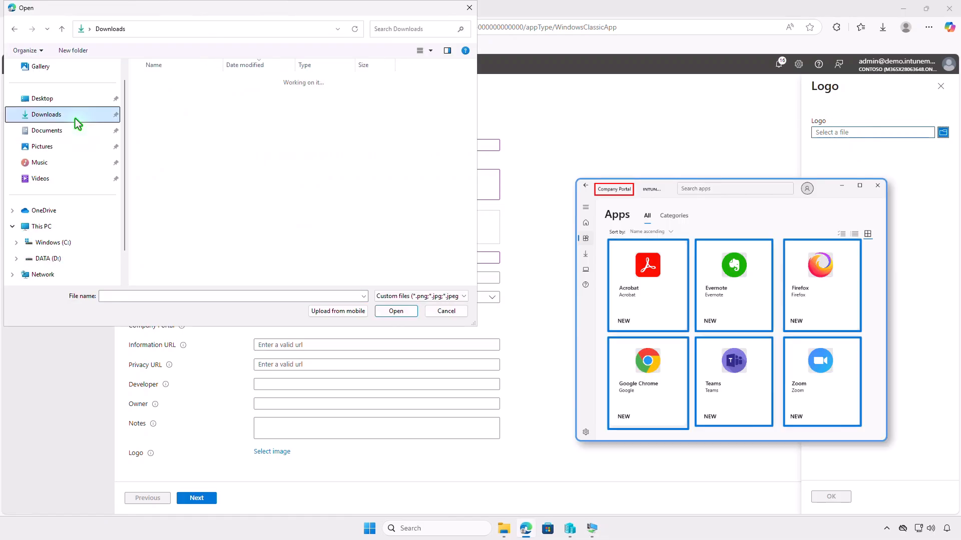
pyautogui.click(208, 96)
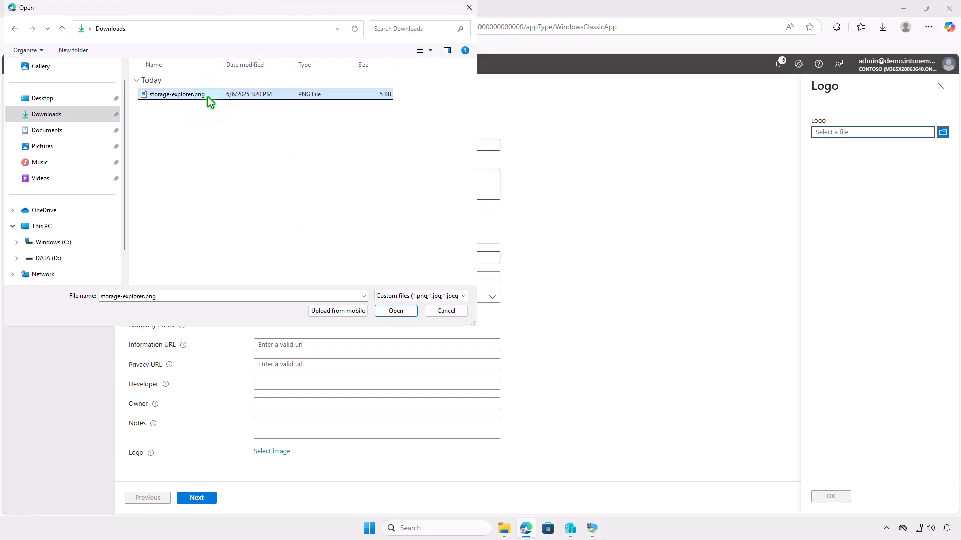
pyautogui.click(385, 310)
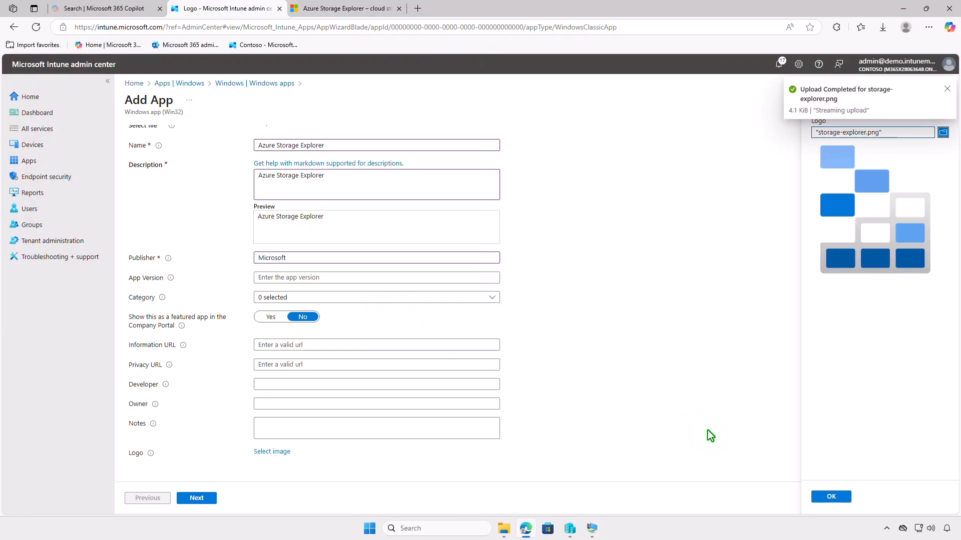
pyautogui.click(833, 497)
pyautogui.scroll(-2, 648, 431)
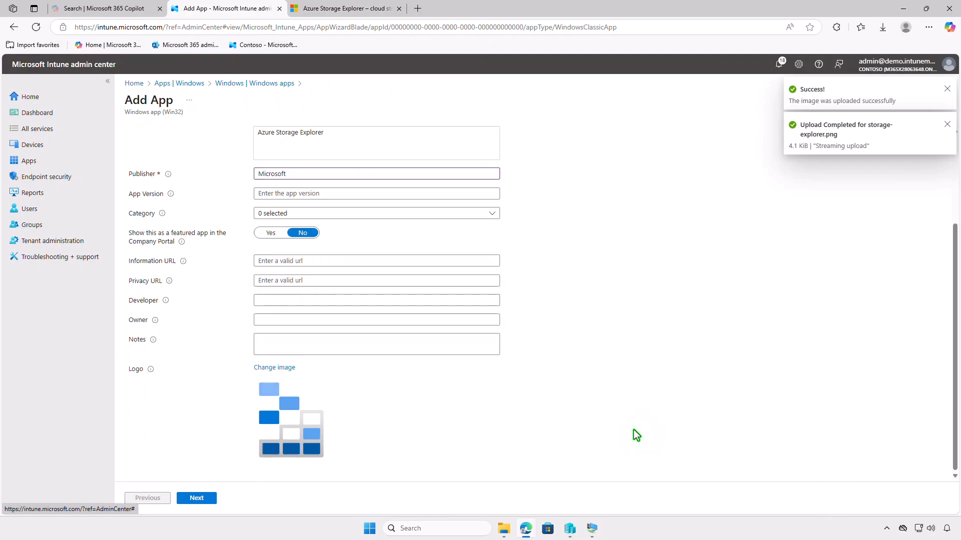
# Set the install command to setup.exe /VERYSILENT /NORESTART /ALLUSERS and the uninstall command to "%ProgramFiles%\Microsoft Azure Storage Explorer\unins000.exe" with /VERYSILENT
pyautogui.click(204, 499)
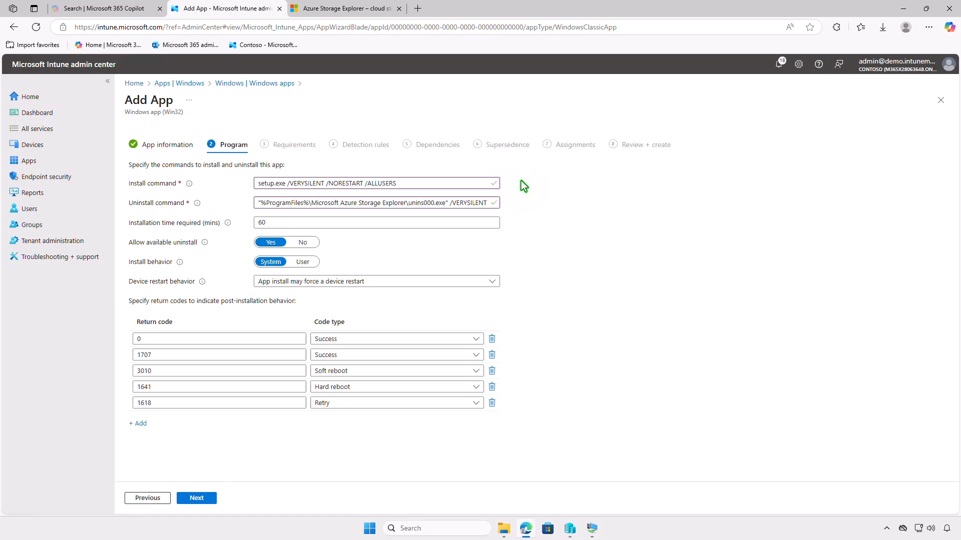
pyautogui.click(212, 499)
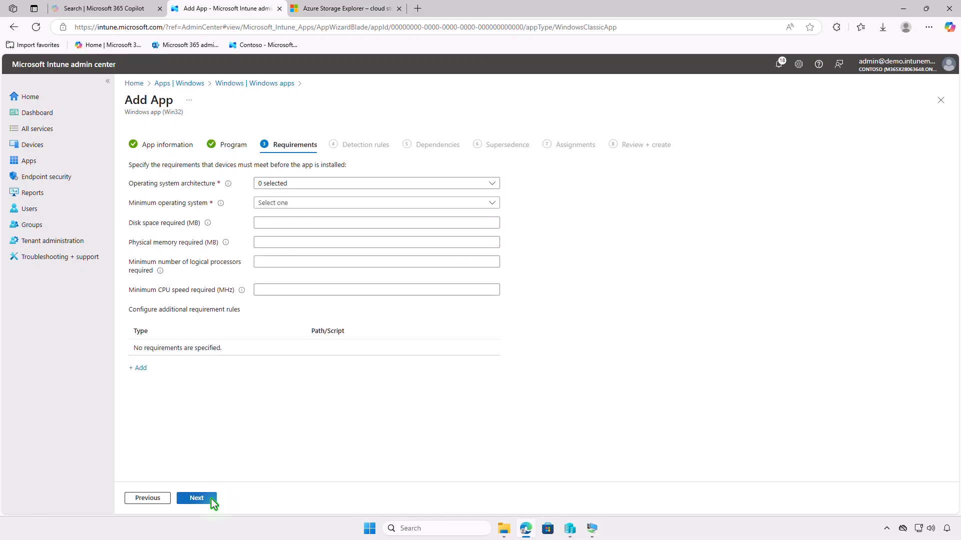
# Set the app requirements to 64-bit operating system architecture and Windows 10 1607 as the minimum operating system
pyautogui.click(348, 185)
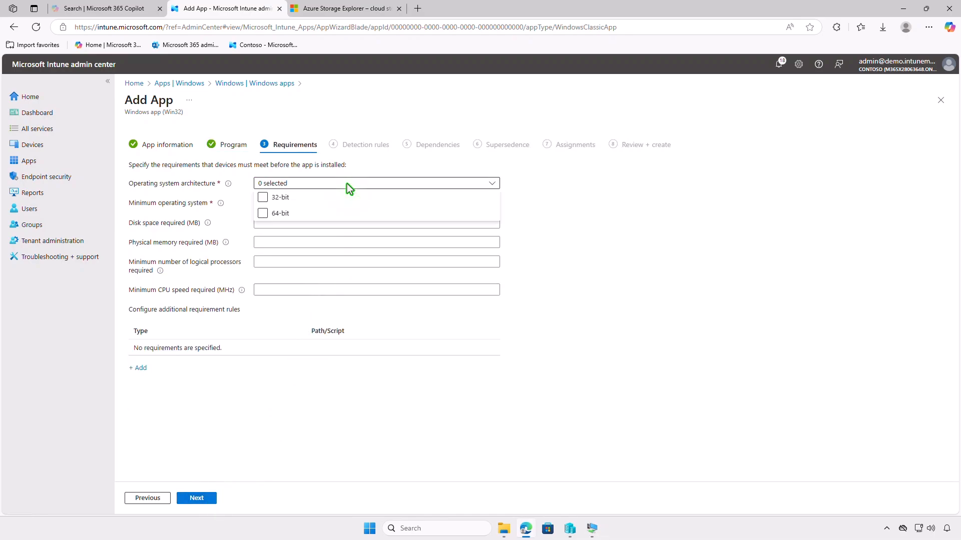
pyautogui.click(280, 214)
pyautogui.click(231, 218)
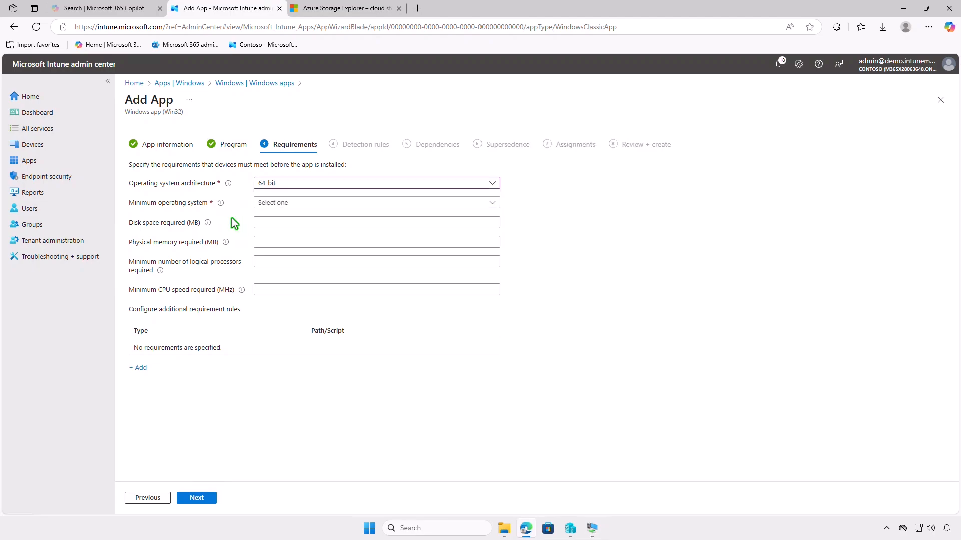
pyautogui.click(324, 204)
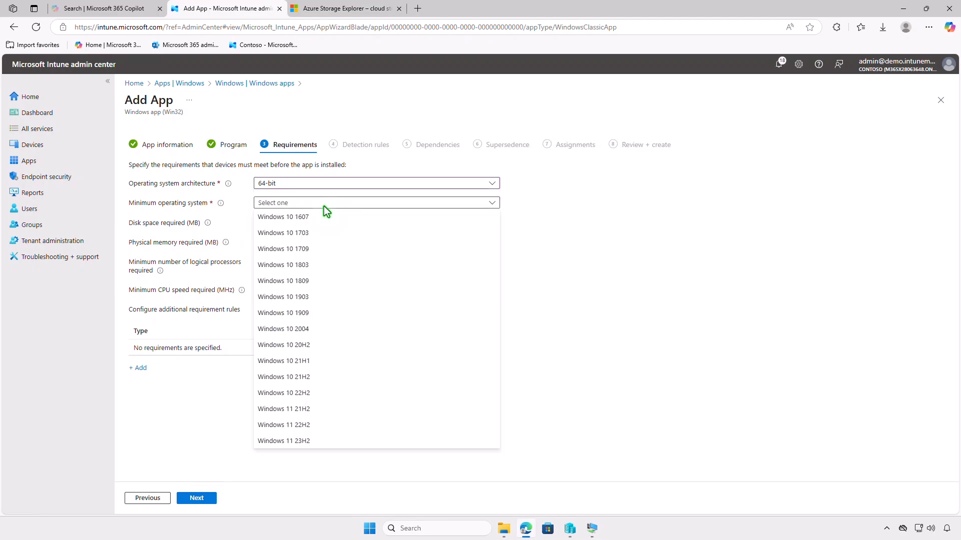
pyautogui.click(323, 215)
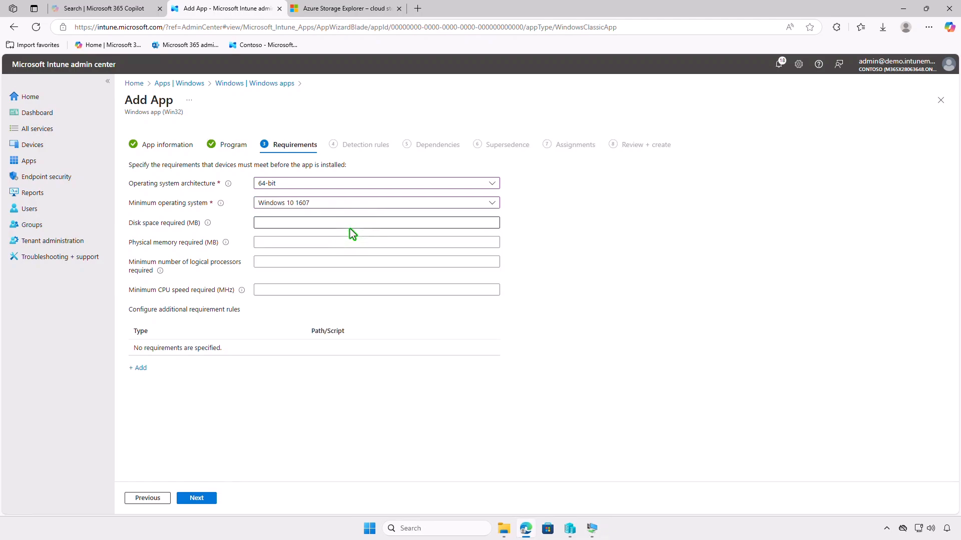
pyautogui.click(211, 498)
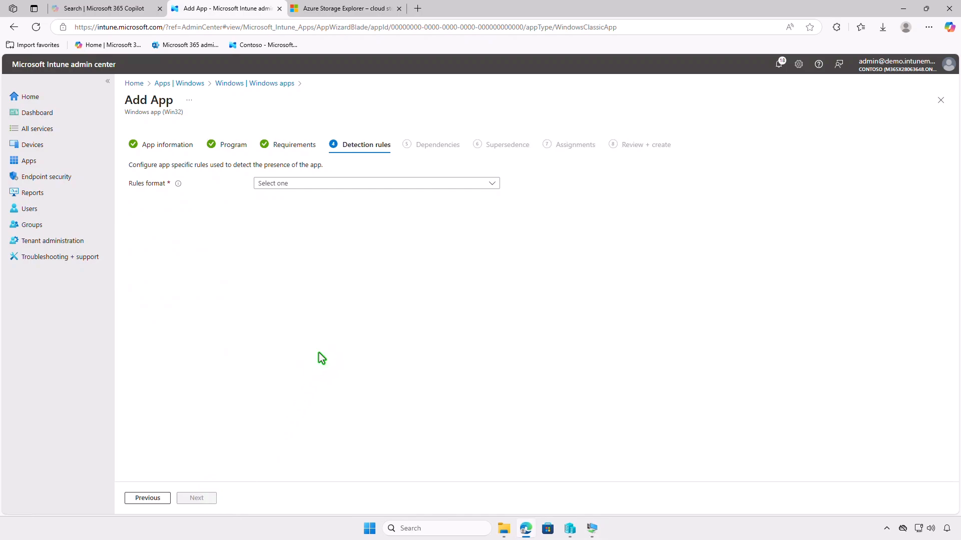
# Manually configure a File detection rule for StorageExplorer.exe in %ProgramFiles%\Microsoft Azure Storage Explorer with the detection method File or folder exists
pyautogui.click(364, 183)
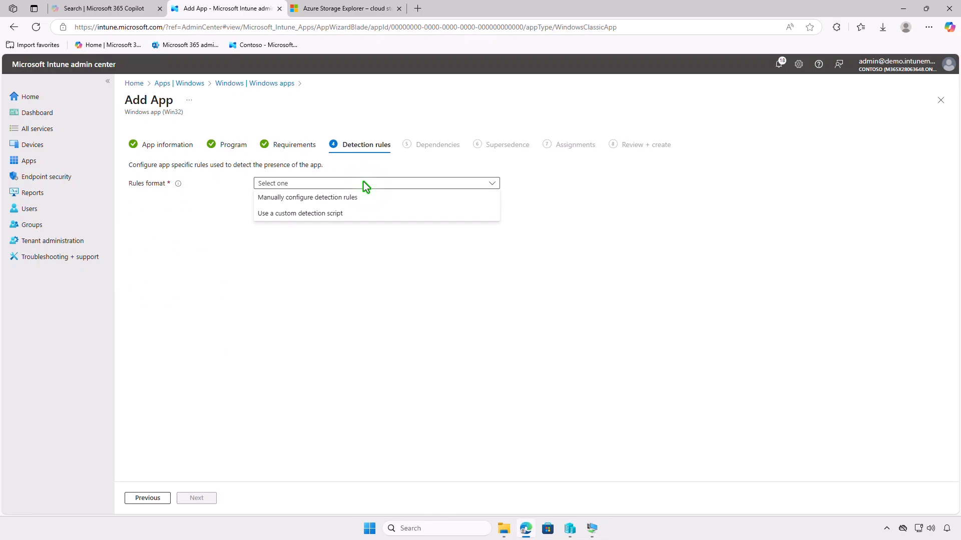
pyautogui.click(370, 197)
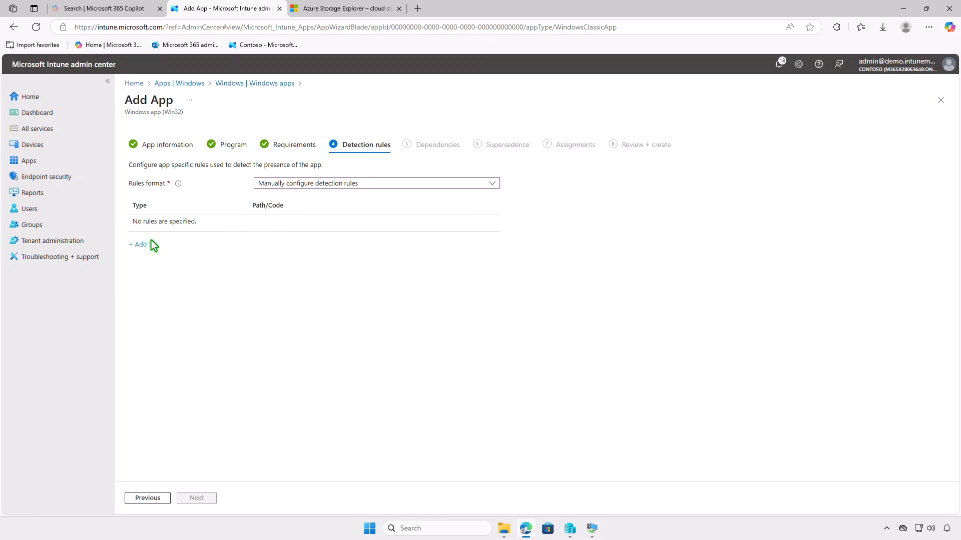
pyautogui.click(139, 245)
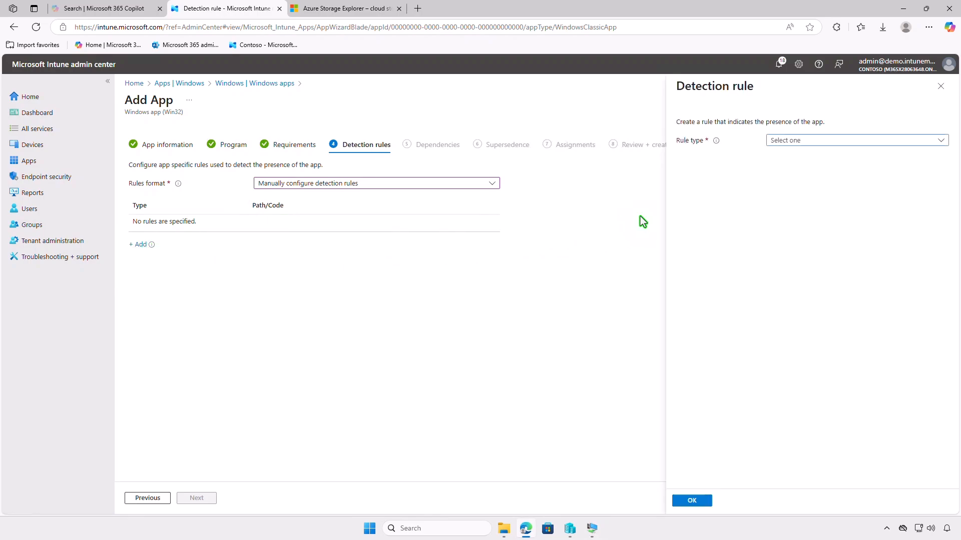
pyautogui.click(862, 140)
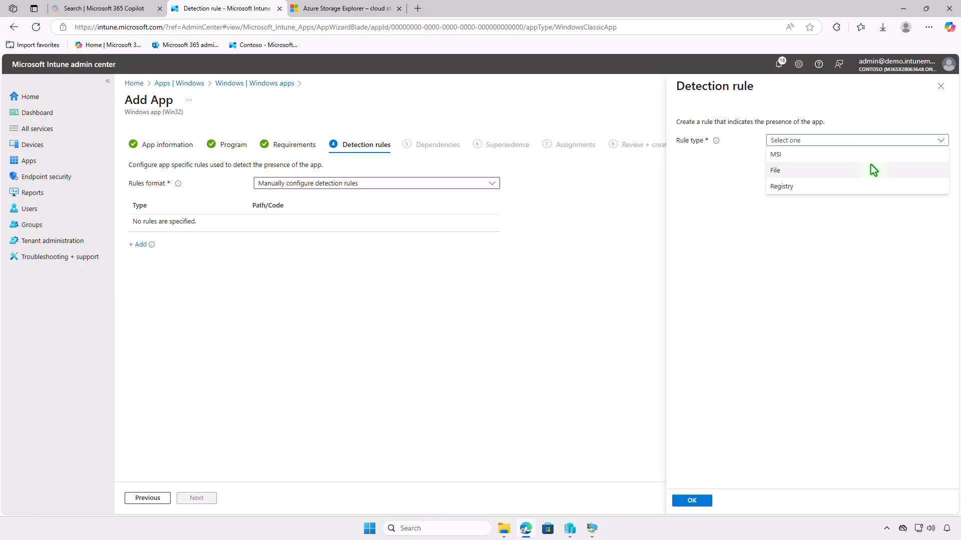
pyautogui.click(871, 166)
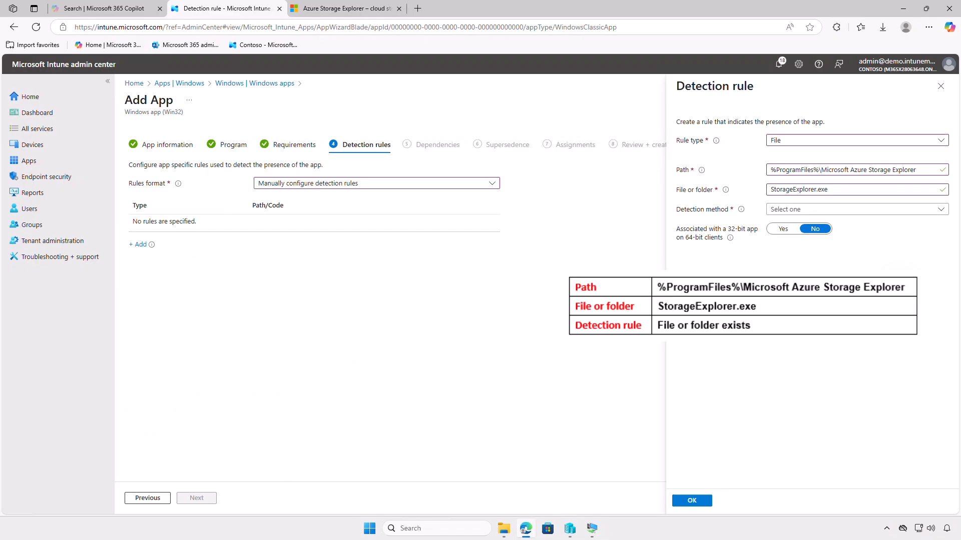
pyautogui.click(884, 209)
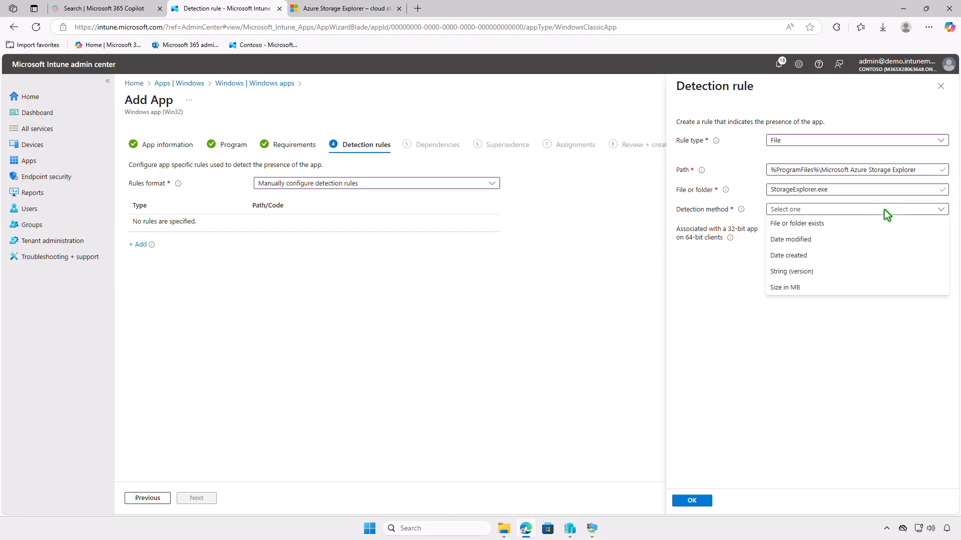
pyautogui.click(883, 221)
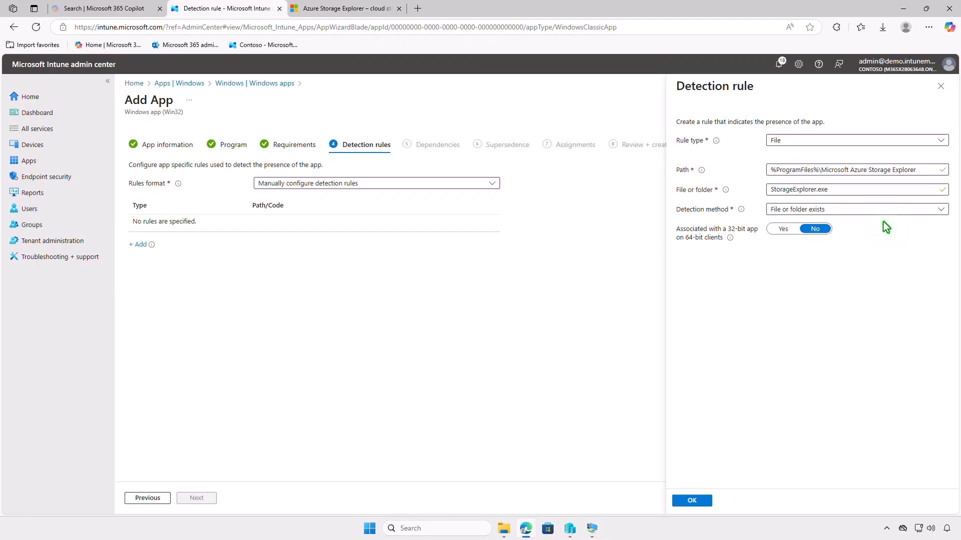
pyautogui.click(698, 501)
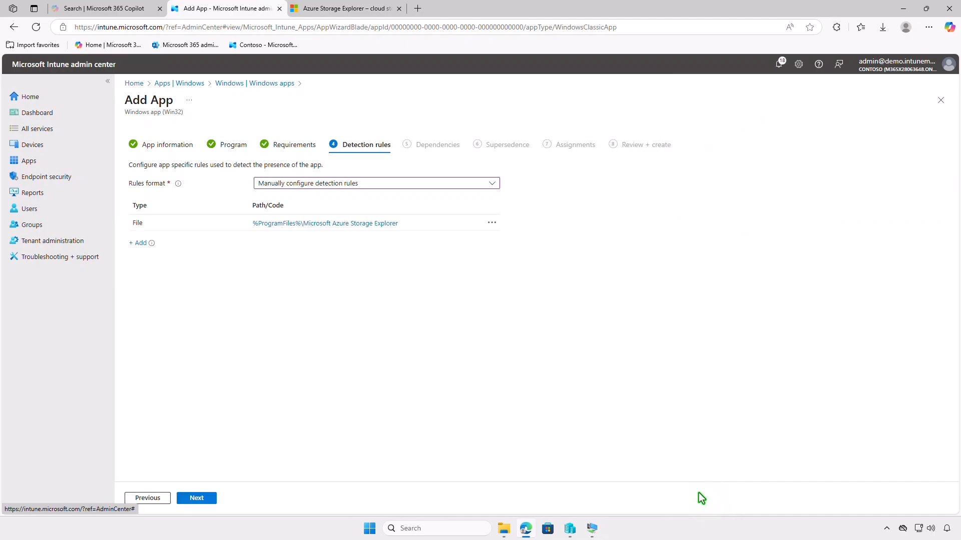
# Skip dependencies and supersedence, and add the Test_Devices group as a required assignment
pyautogui.click(199, 498)
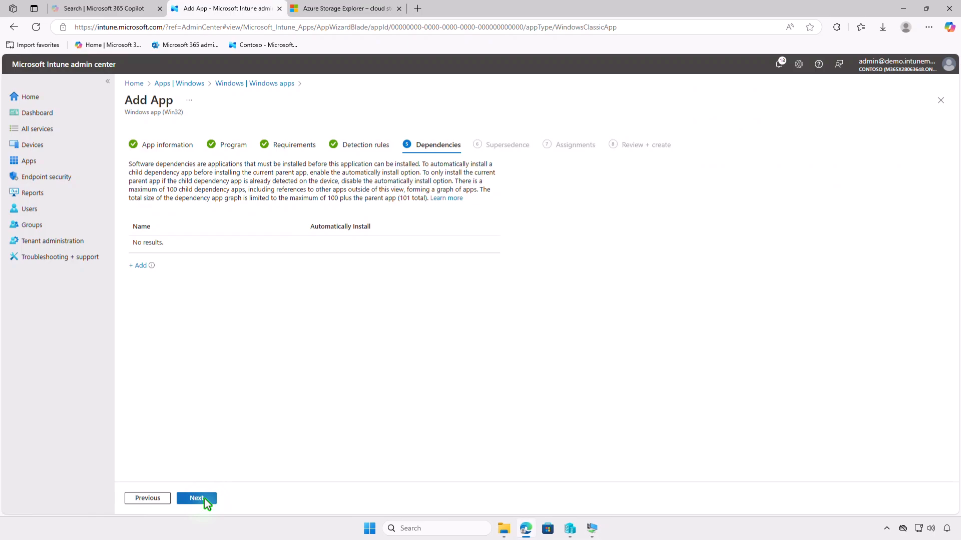
pyautogui.click(206, 502)
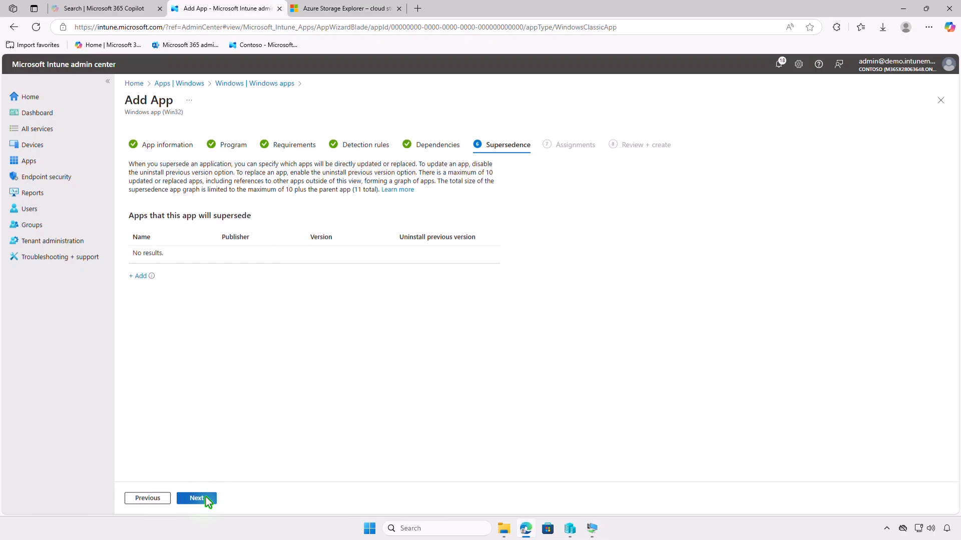
pyautogui.click(206, 498)
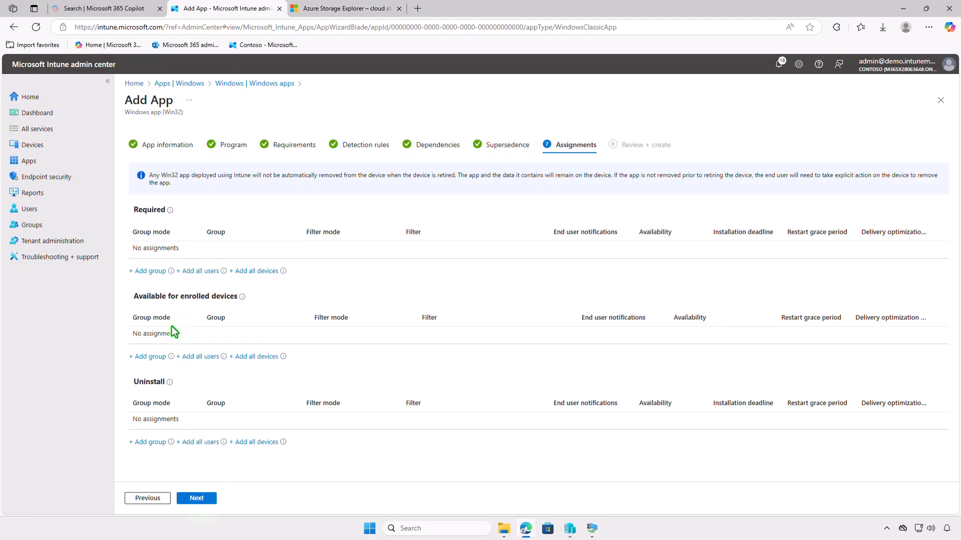
pyautogui.click(158, 271)
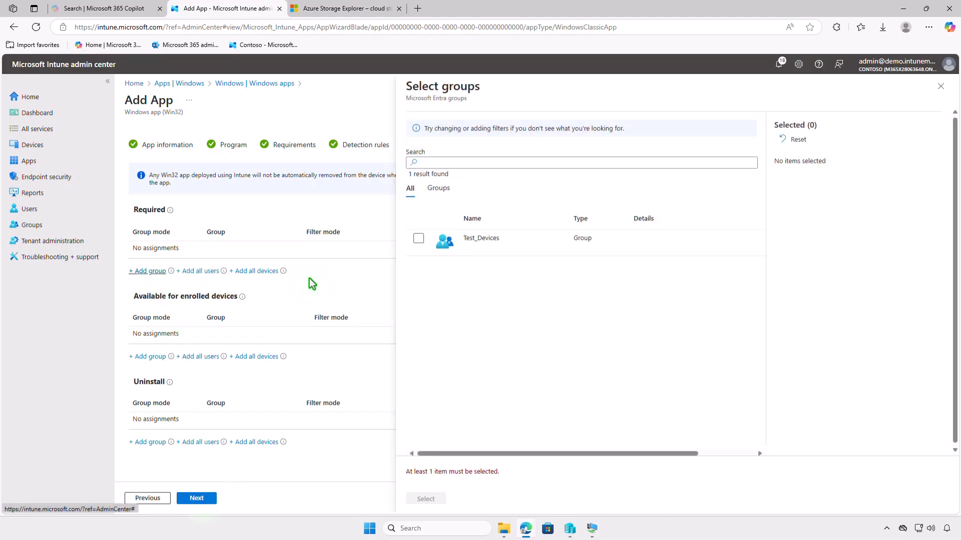
pyautogui.click(419, 239)
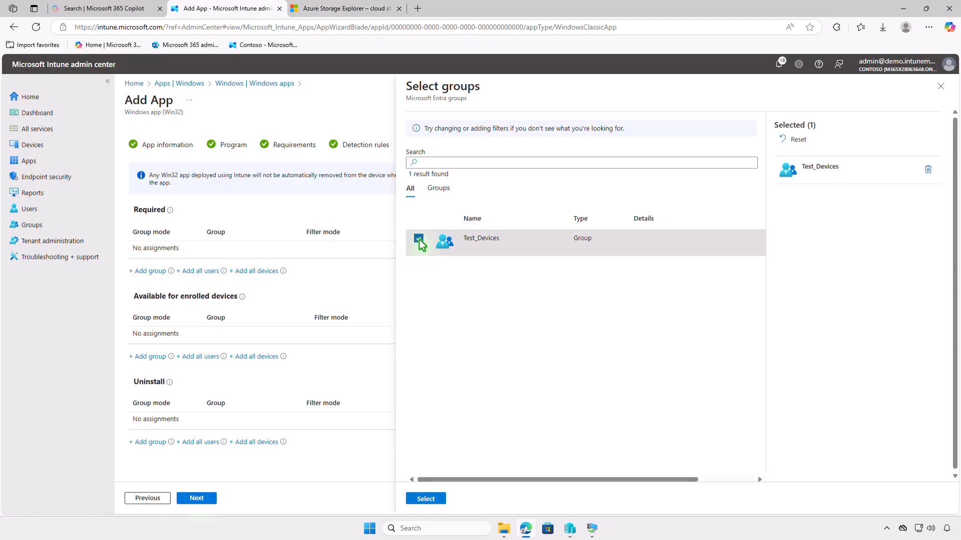
pyautogui.click(433, 498)
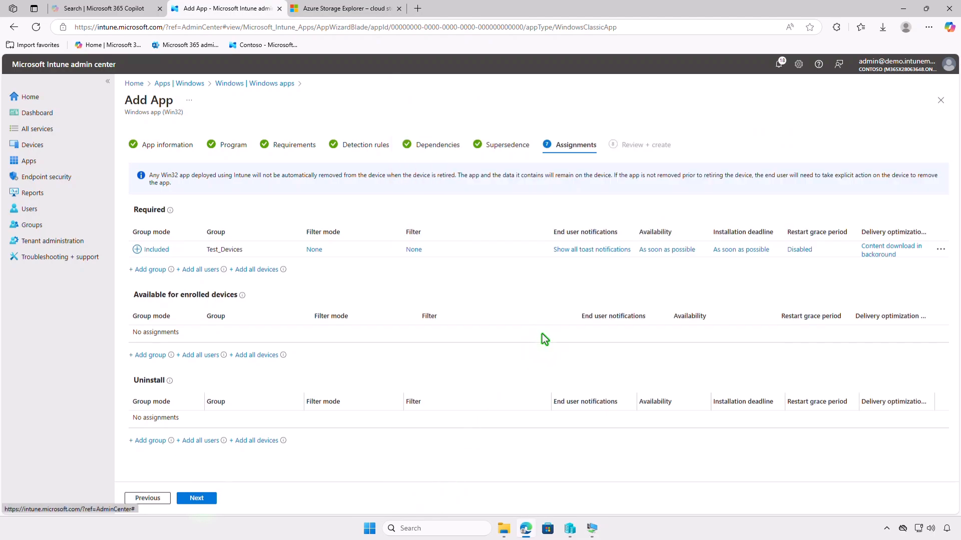
# Check the Test_Devices assignment settings without editing them, and create the Azure Storage Explorer app
pyautogui.click(582, 252)
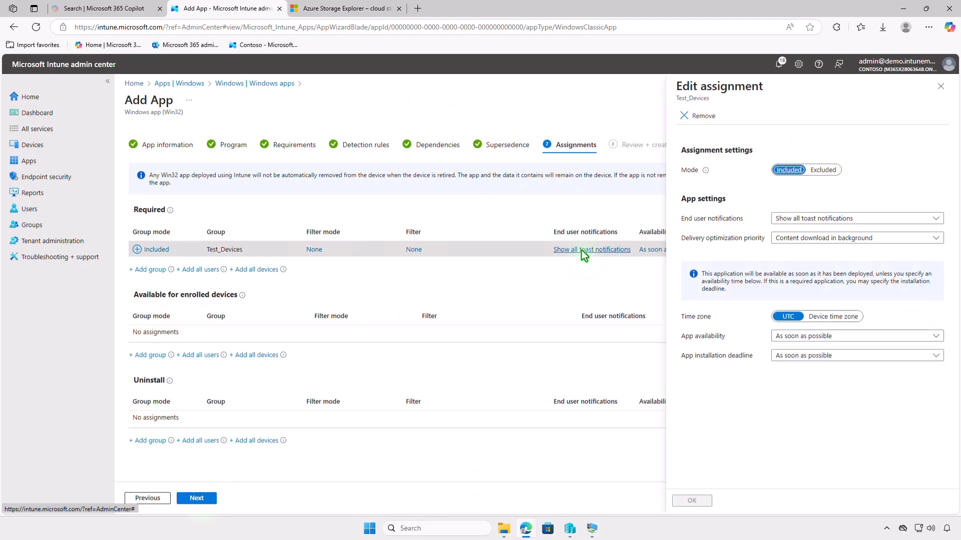
pyautogui.click(940, 87)
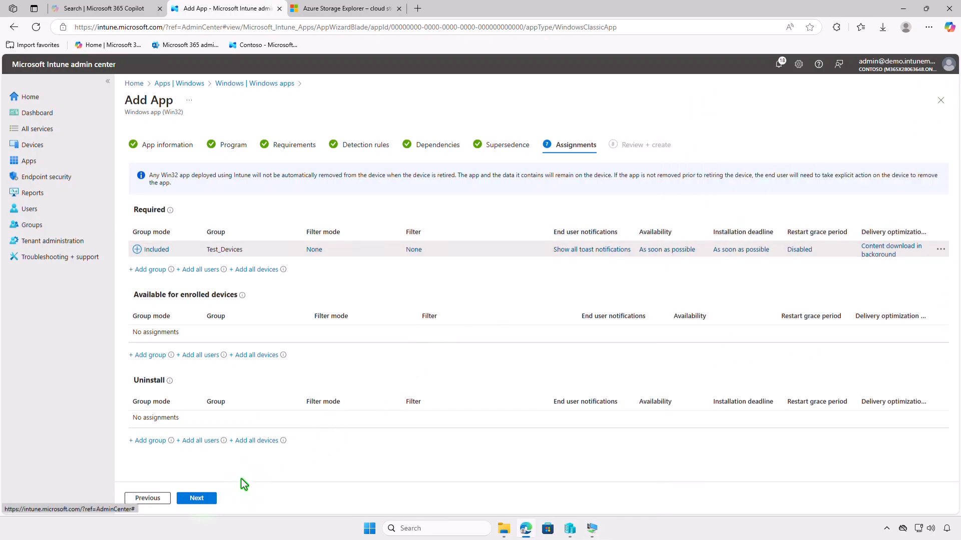
pyautogui.click(209, 500)
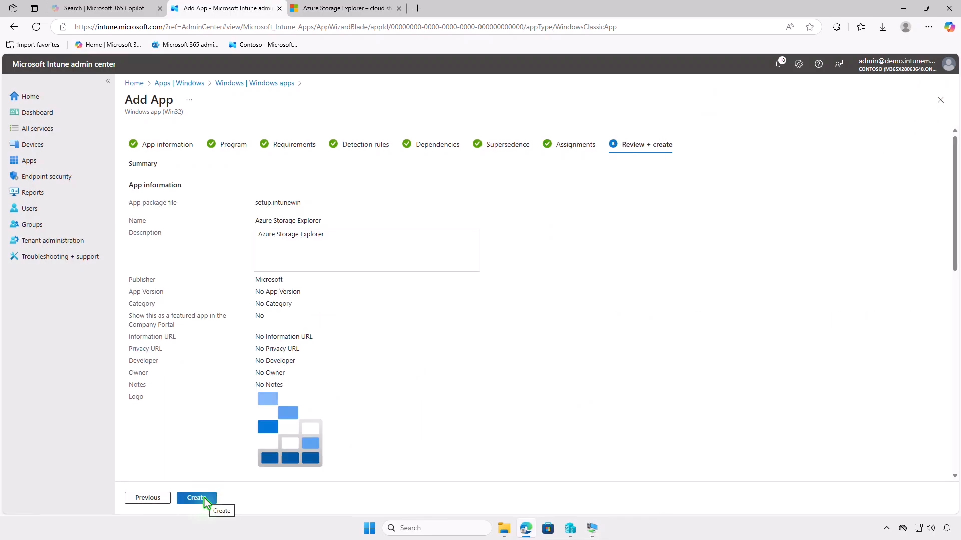
pyautogui.click(204, 498)
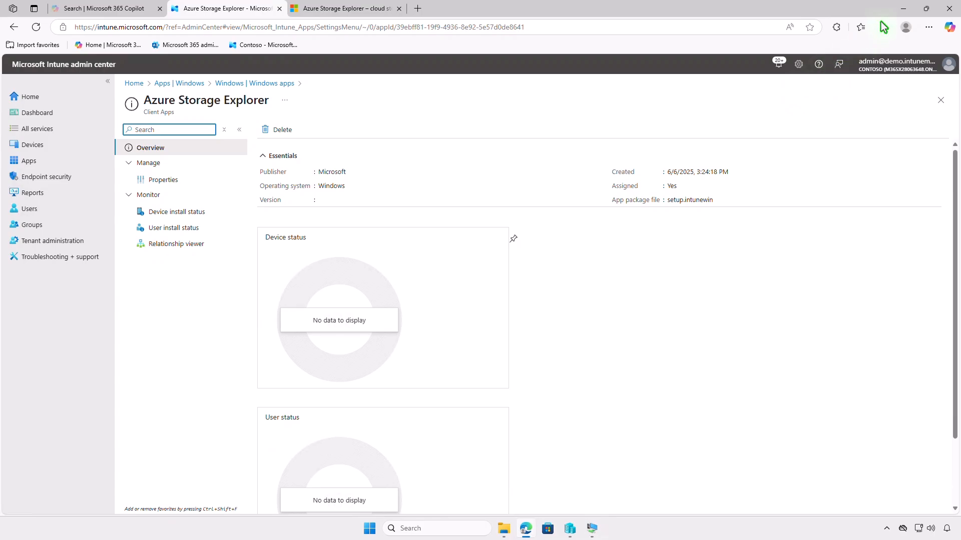
# Minimize the browser and switch to the WIN10-CTL virtual machine connection
pyautogui.click(902, 8)
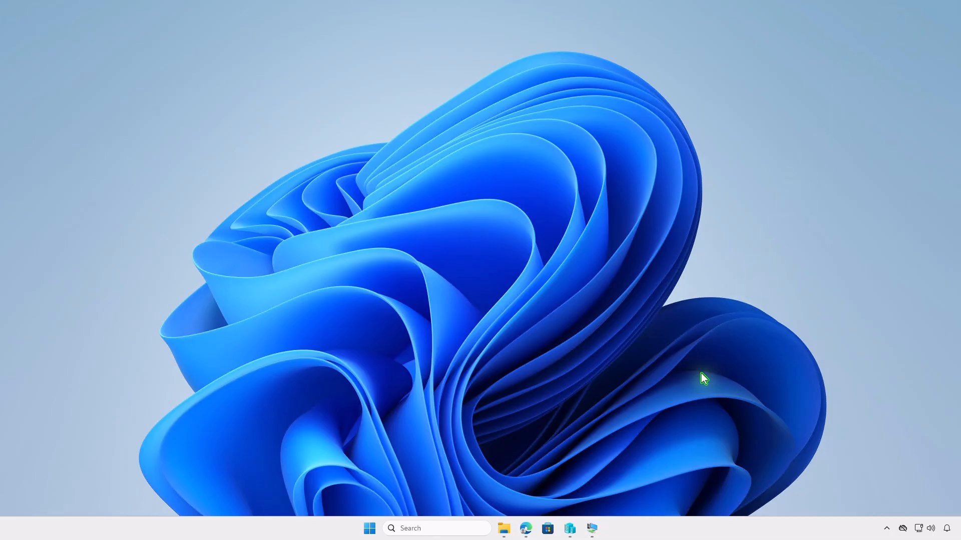
pyautogui.click(592, 528)
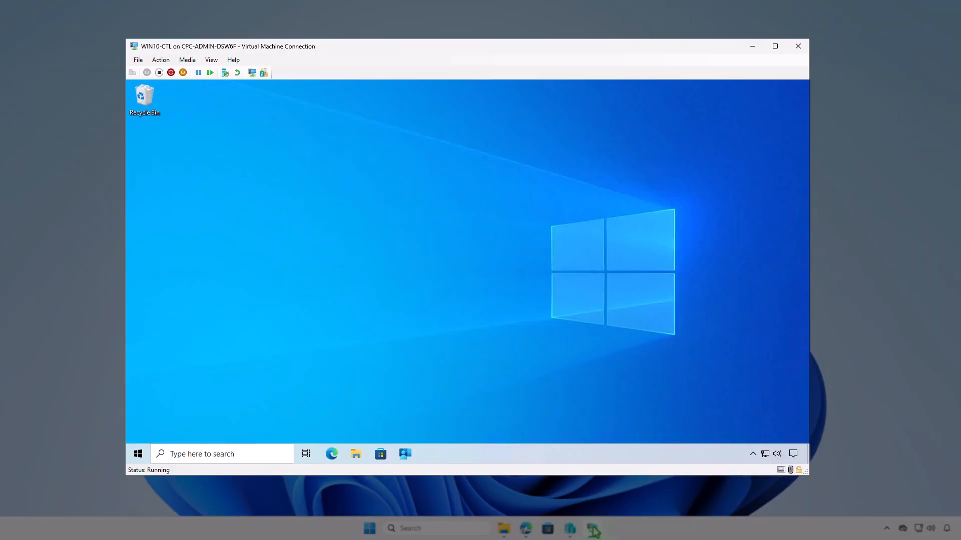
# View the Contoso connection's management info and device sync status in the Access work or school account settings, and minimize Settings
pyautogui.click(138, 453)
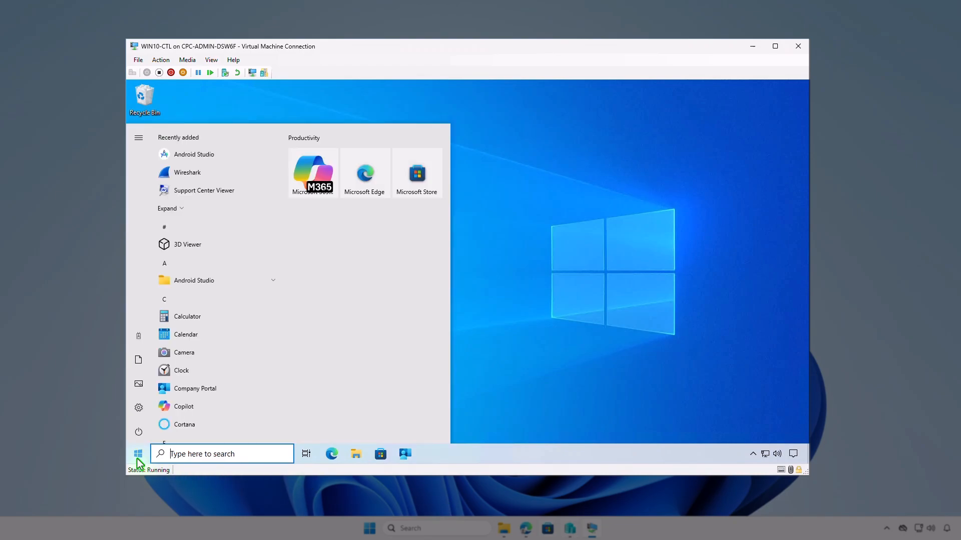
pyautogui.click(140, 342)
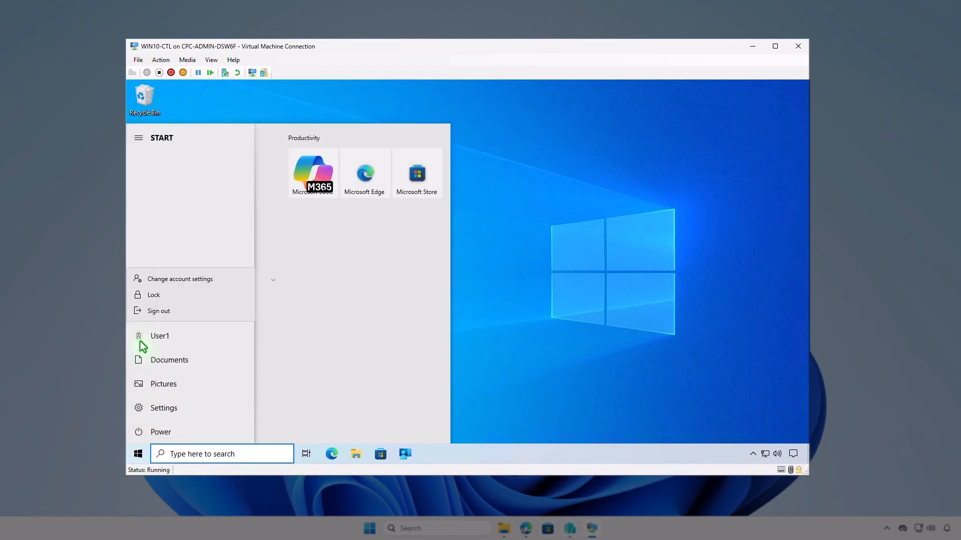
pyautogui.click(205, 279)
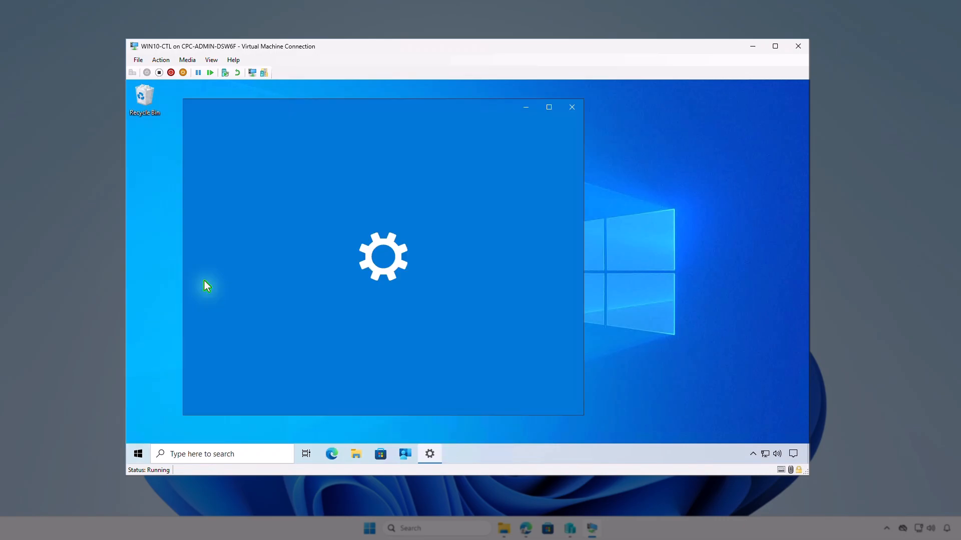
pyautogui.click(287, 284)
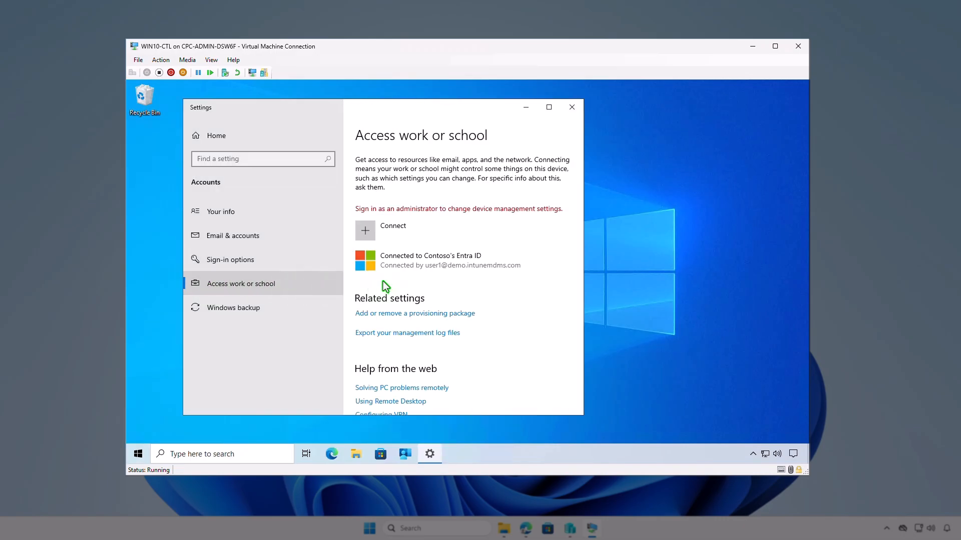
pyautogui.click(509, 263)
pyautogui.click(500, 300)
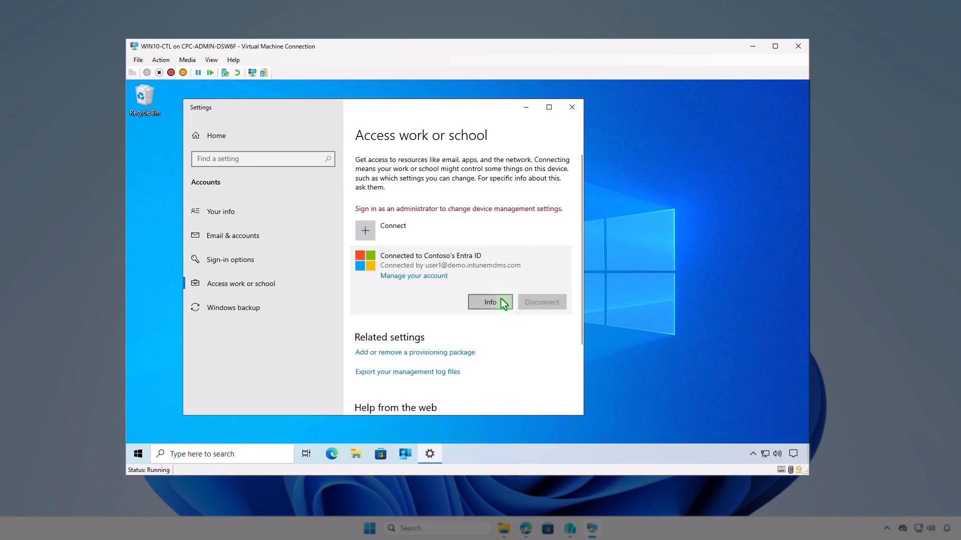
pyautogui.scroll(-5, 500, 299)
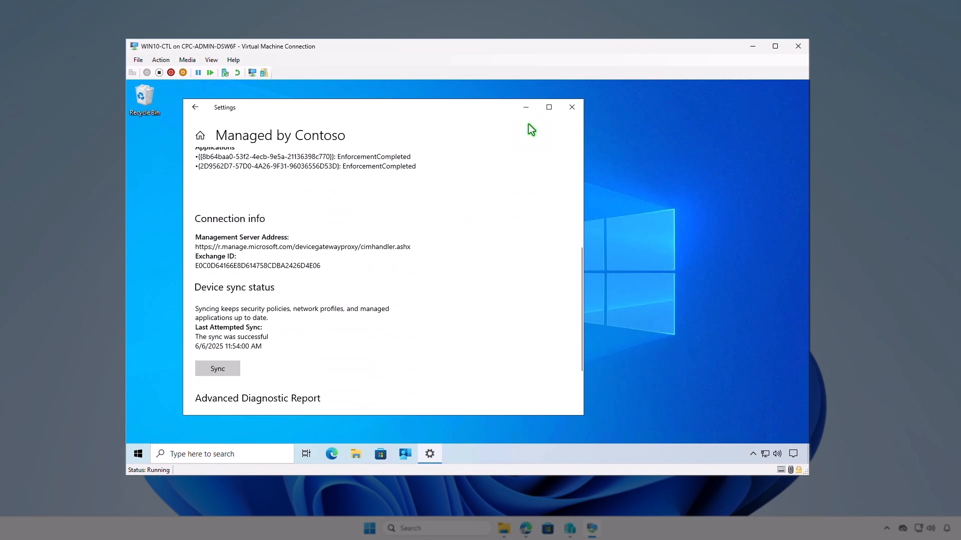
pyautogui.click(525, 108)
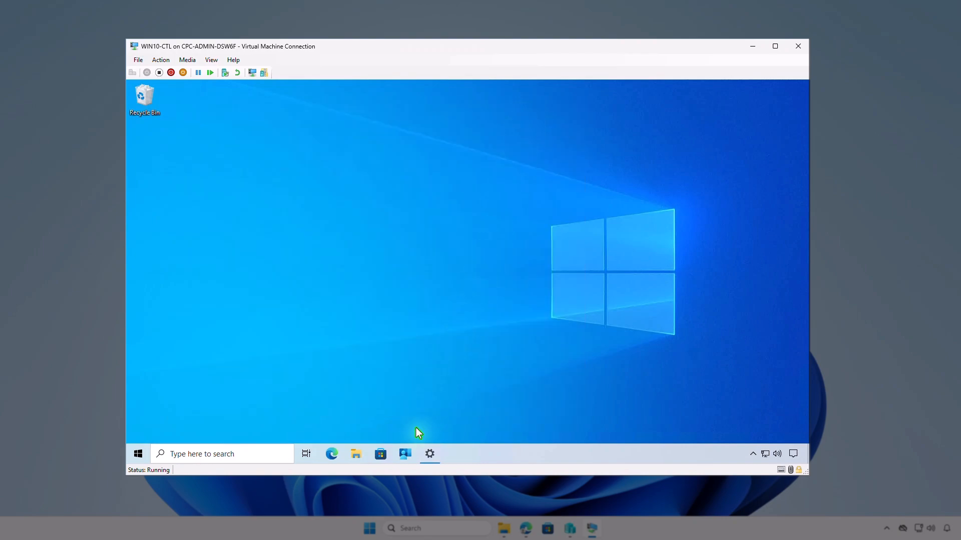
# Sync the device from the Company Portal settings, and check the Intune software distribution notifications
pyautogui.click(405, 456)
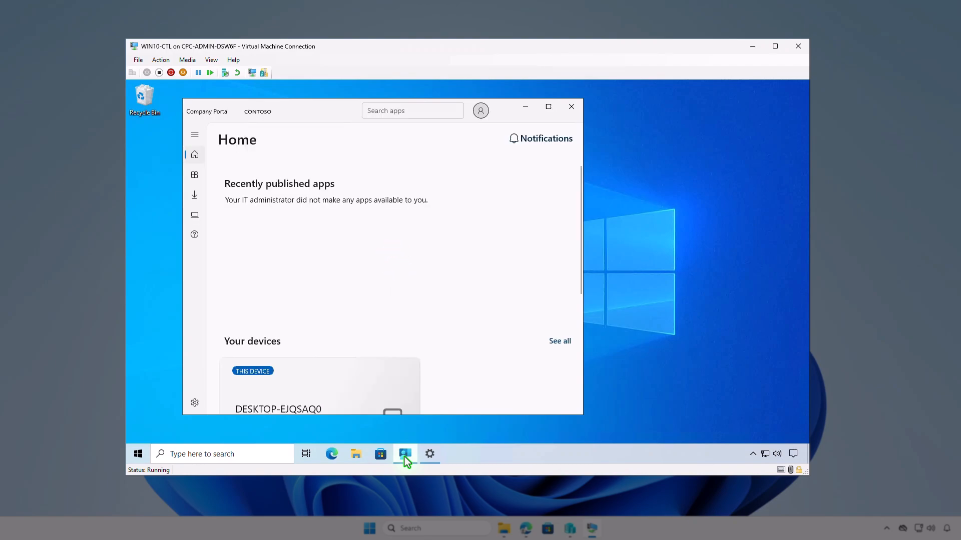
pyautogui.click(195, 405)
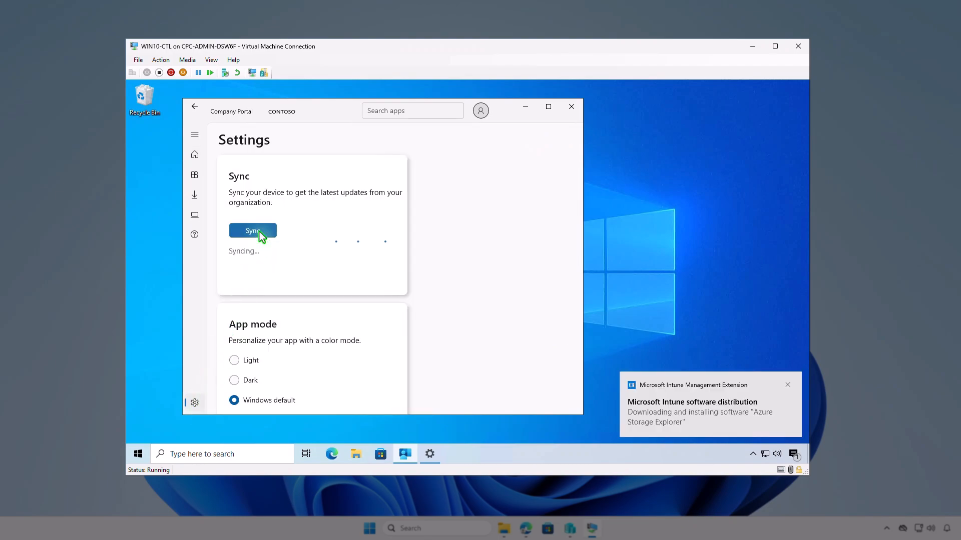
pyautogui.click(798, 455)
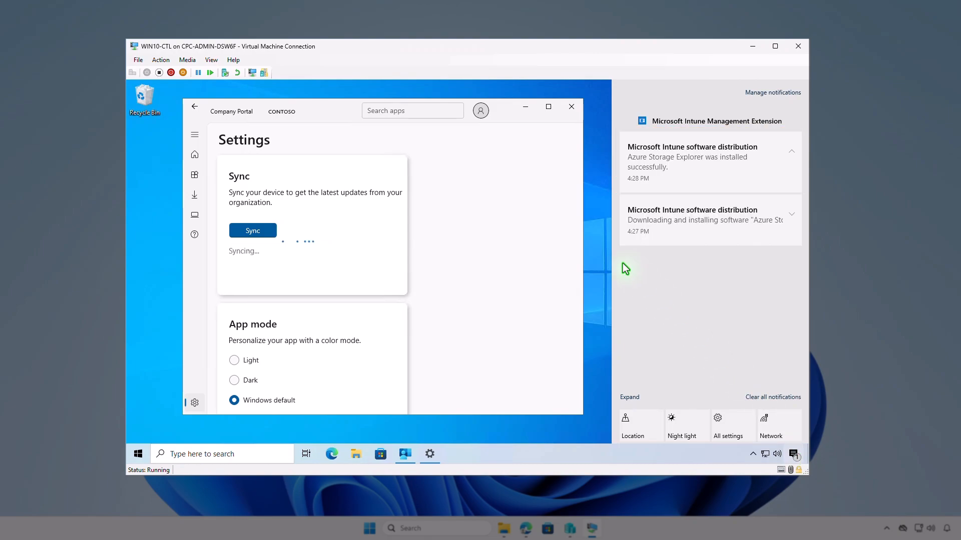
pyautogui.click(525, 108)
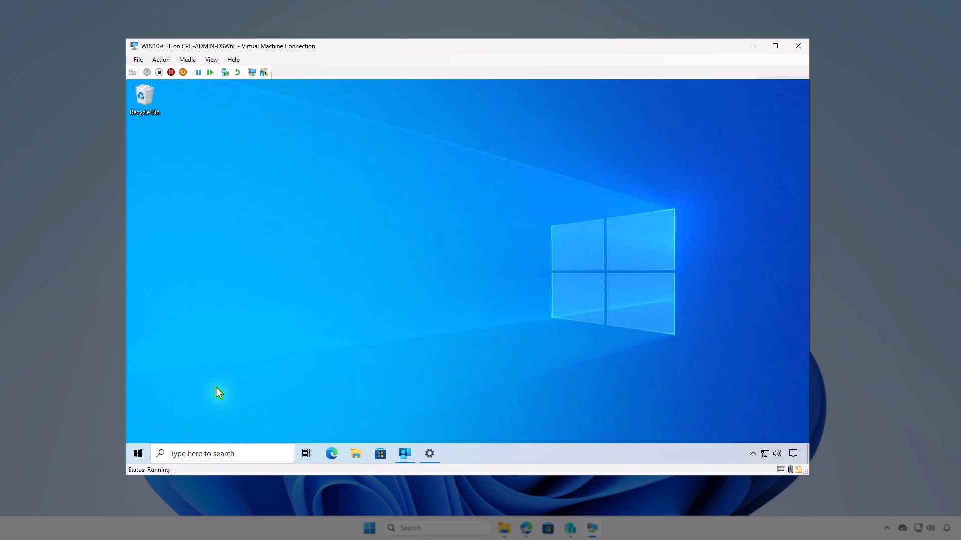
# Search the virtual machine's installed apps for azure in Apps & features, and close Settings
pyautogui.rightClick(134, 456)
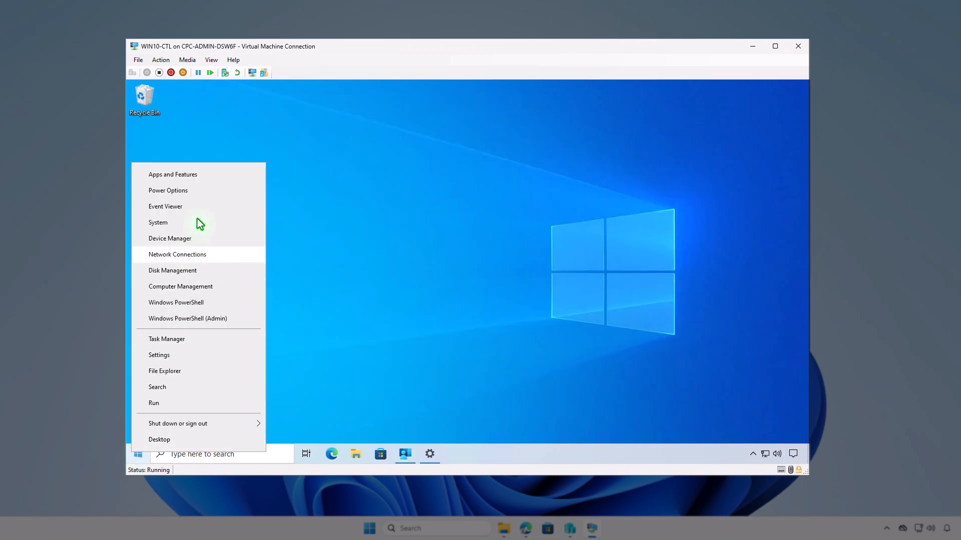
pyautogui.click(201, 176)
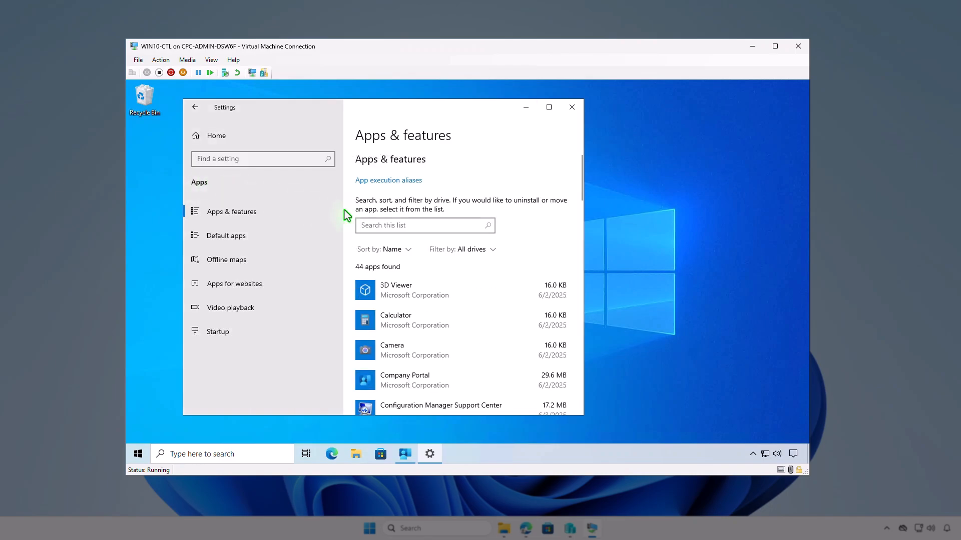
pyautogui.click(415, 225)
pyautogui.write('azure')
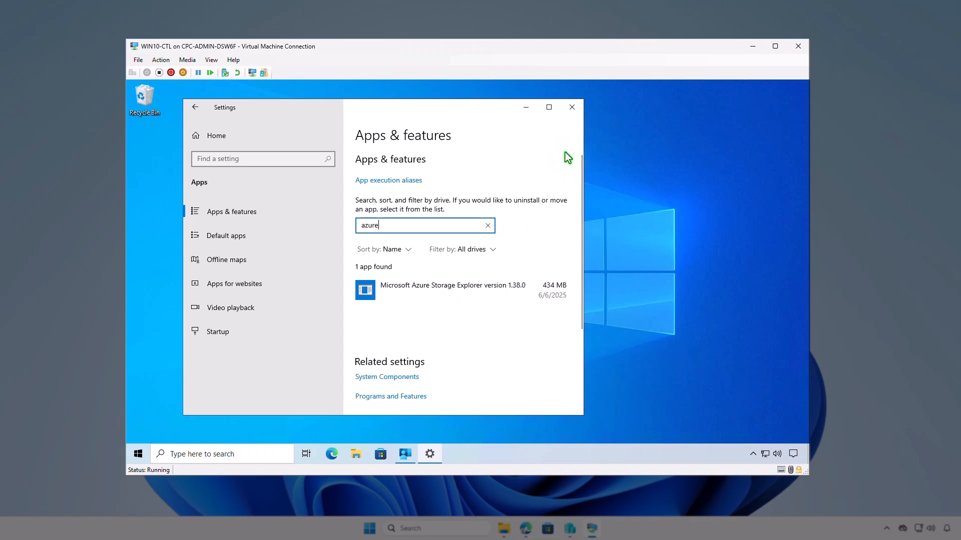
pyautogui.click(570, 109)
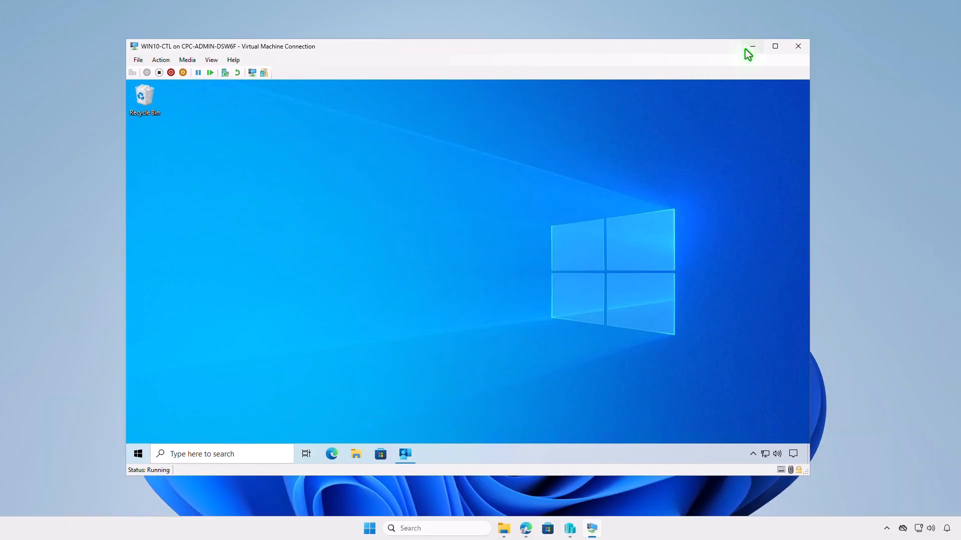
# Switch back to the Intune admin center in the browser, refresh the Azure Storage Explorer overview, and check its device install status
pyautogui.click(752, 46)
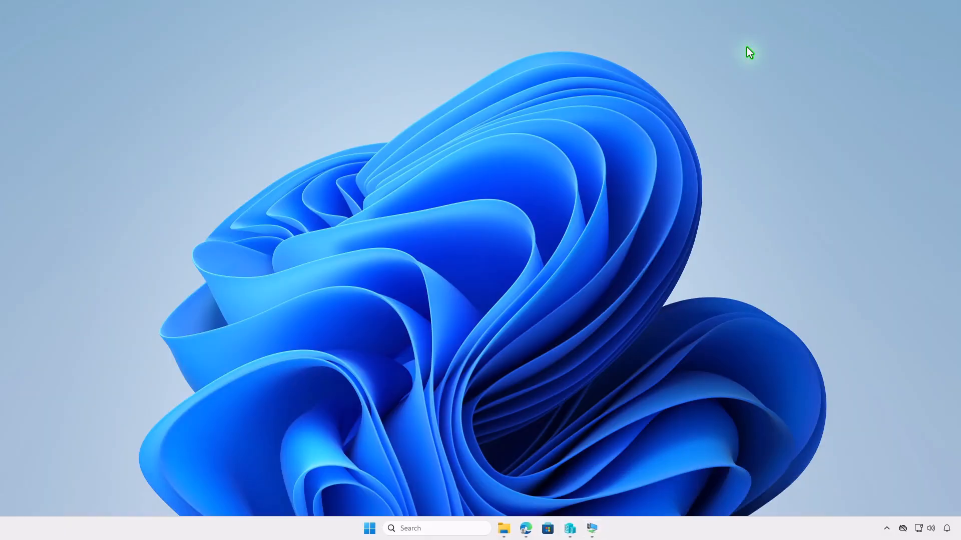
pyautogui.click(526, 528)
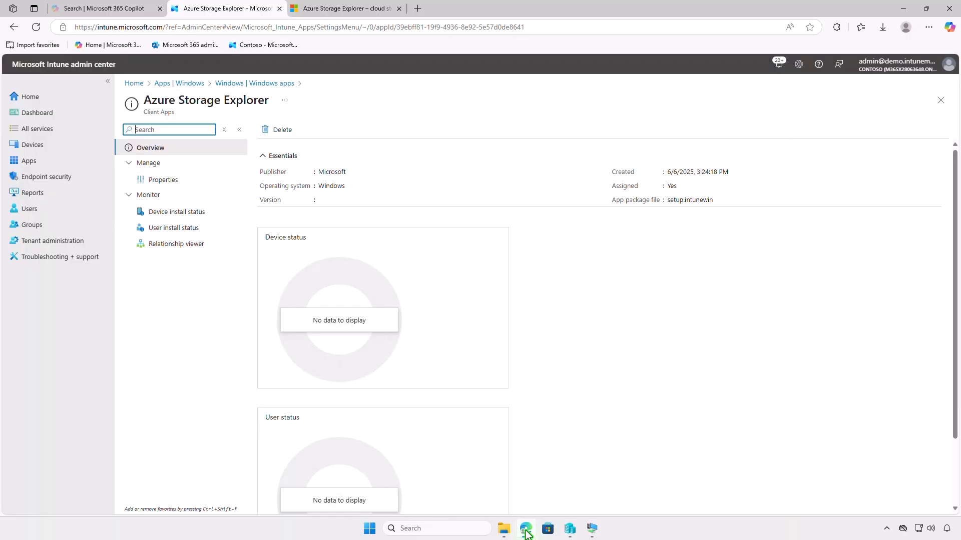
pyautogui.click(36, 27)
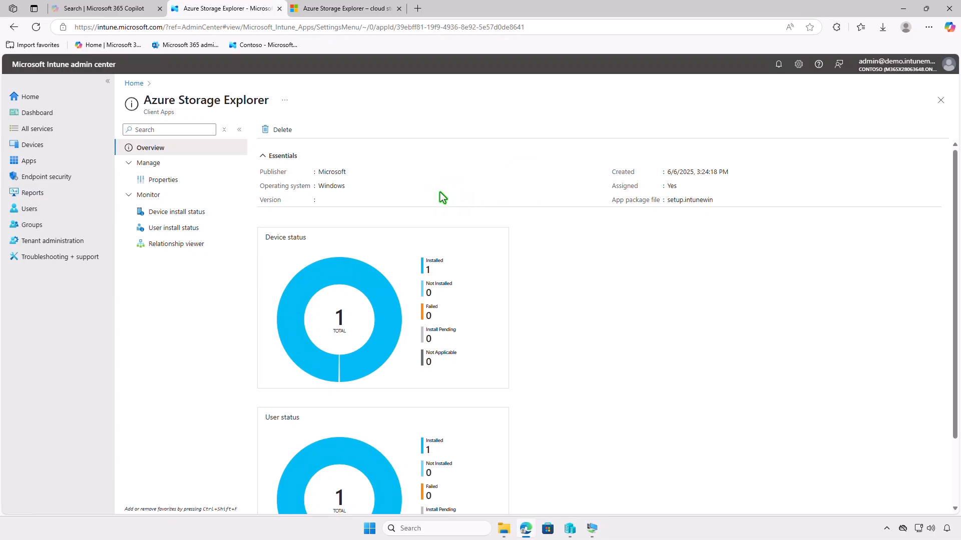
pyautogui.click(195, 214)
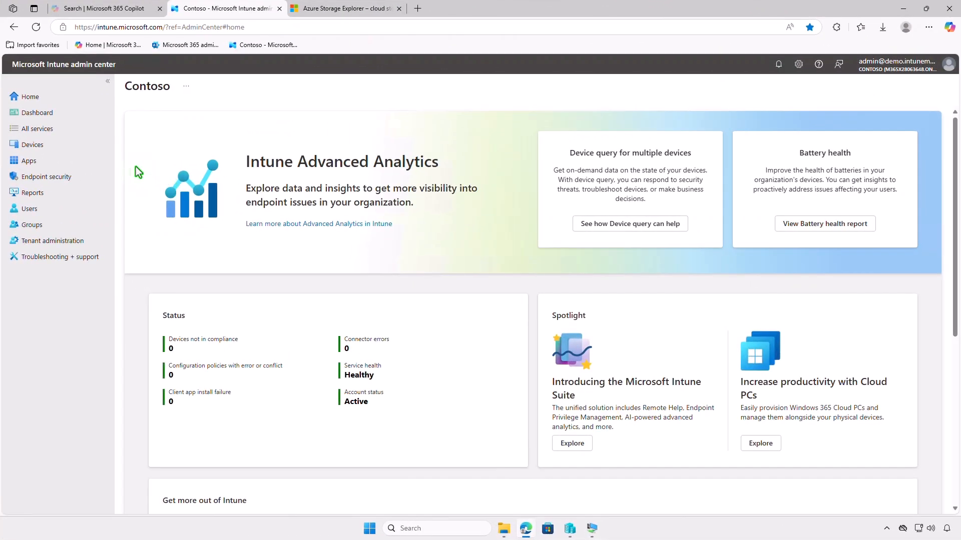
# Open the Azure Storage Explorer app from the Windows apps list and review its properties down to the assignments
pyautogui.click(69, 160)
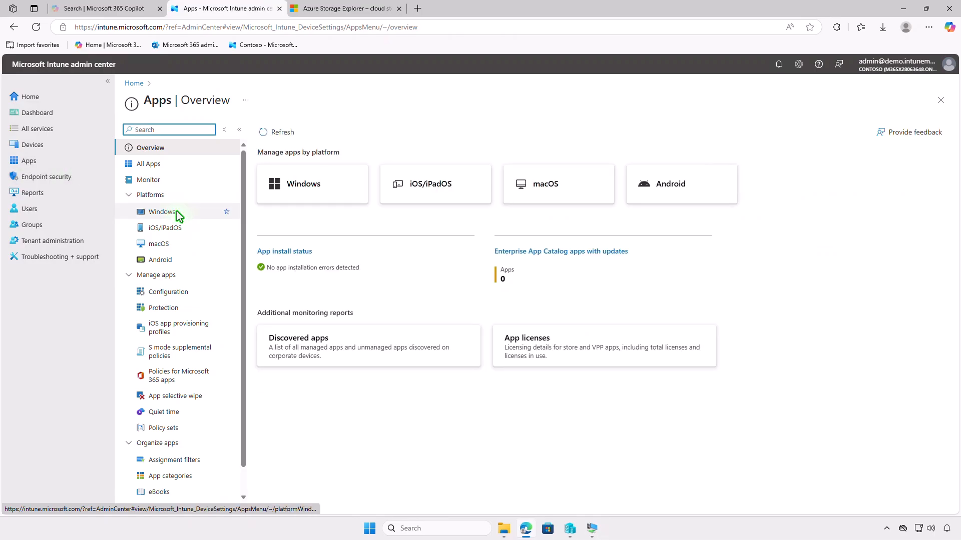
pyautogui.click(176, 211)
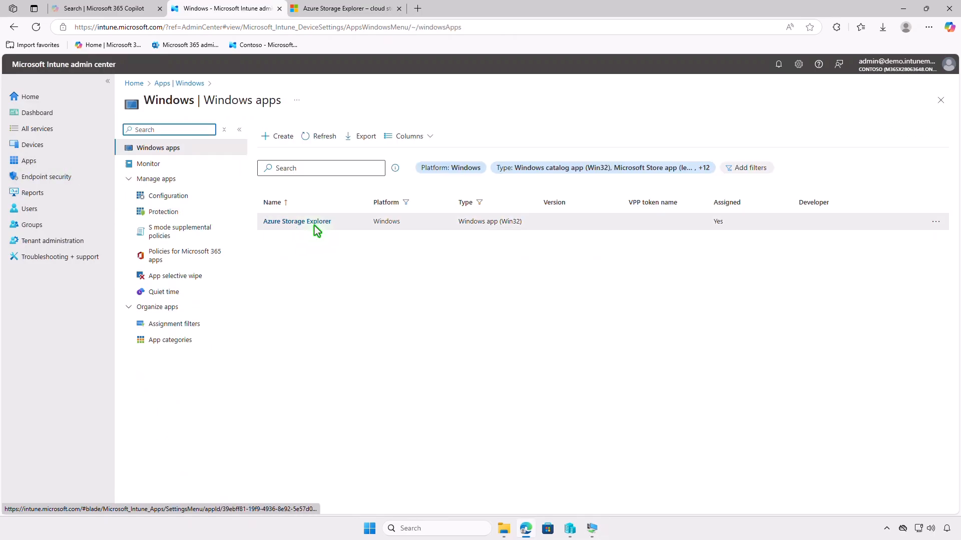
pyautogui.click(320, 224)
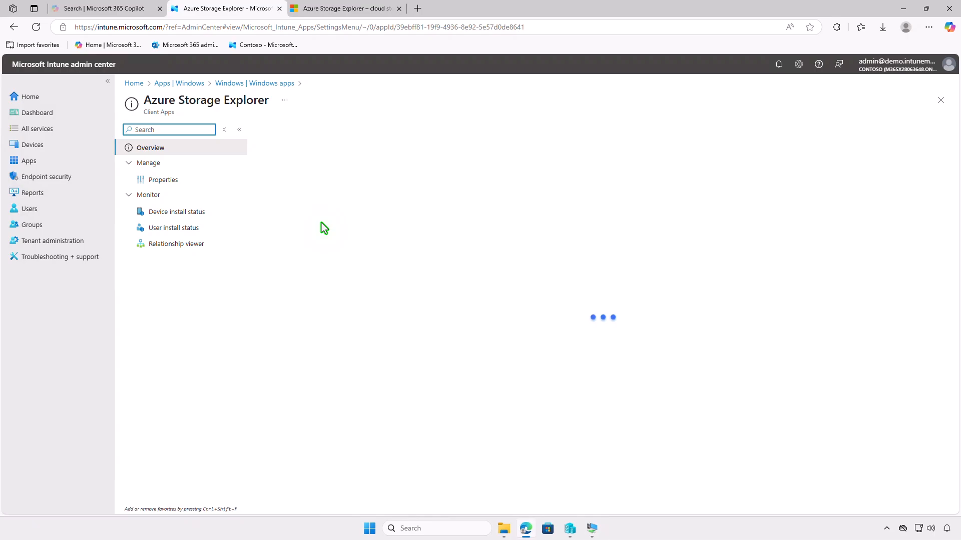
pyautogui.click(199, 181)
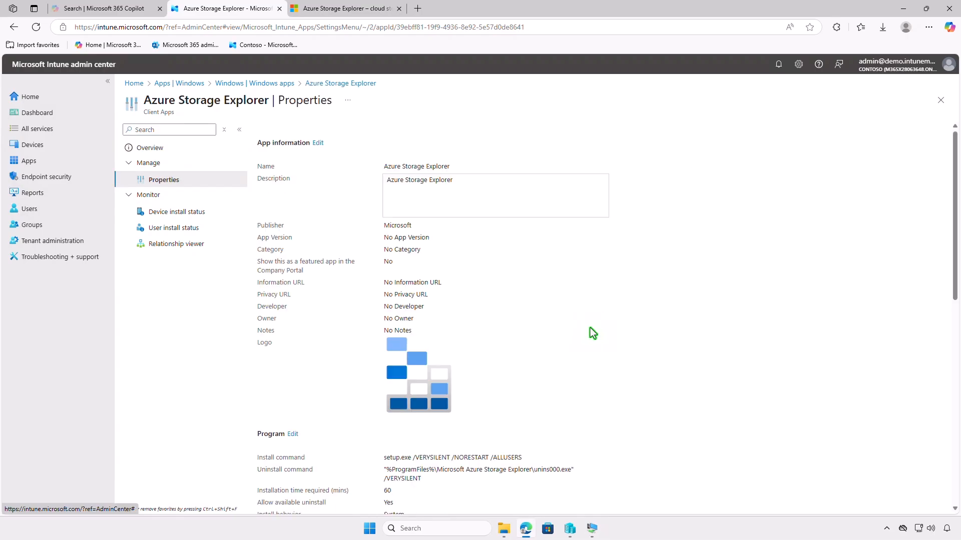
pyautogui.scroll(-10, 590, 329)
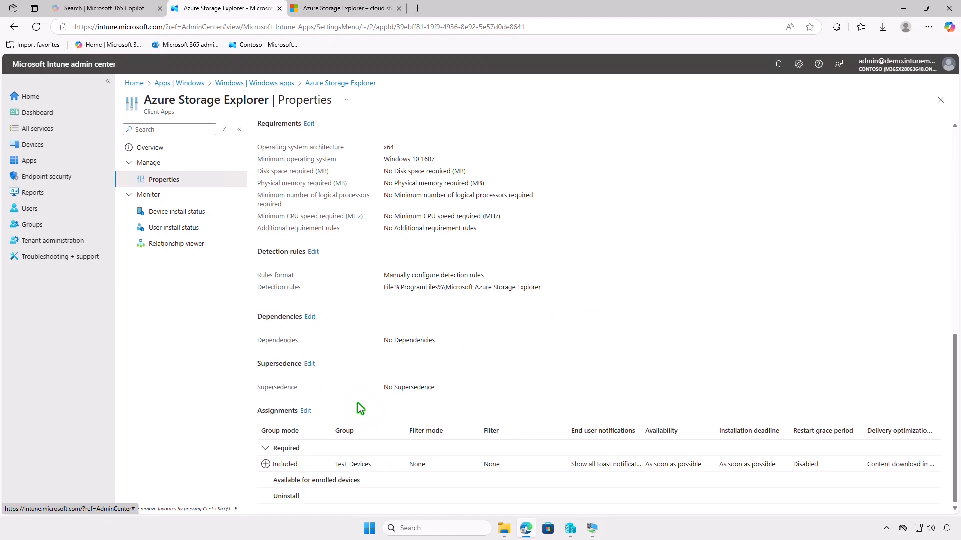
# Edit the Azure Storage Explorer assignments and remove the Test_Devices group from Required
pyautogui.click(306, 411)
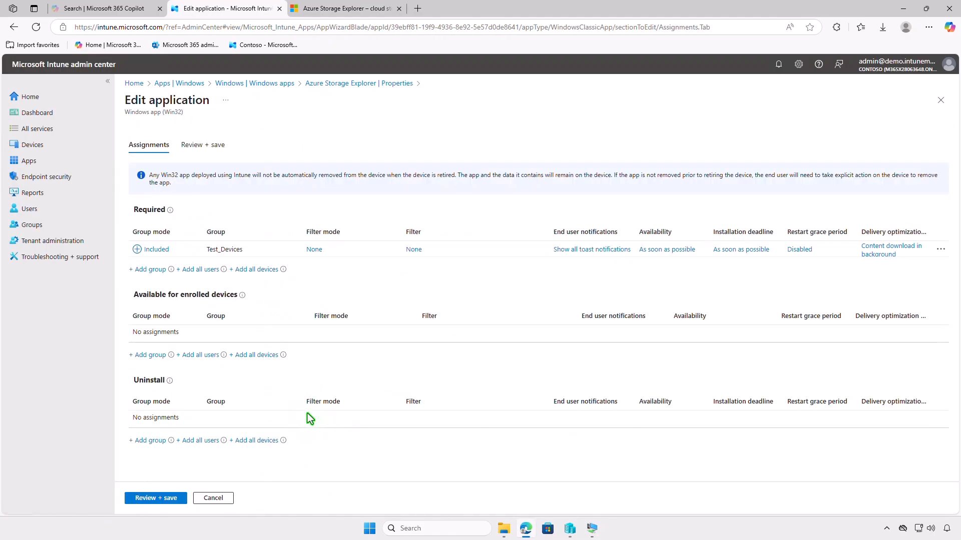
pyautogui.click(940, 250)
pyautogui.click(909, 259)
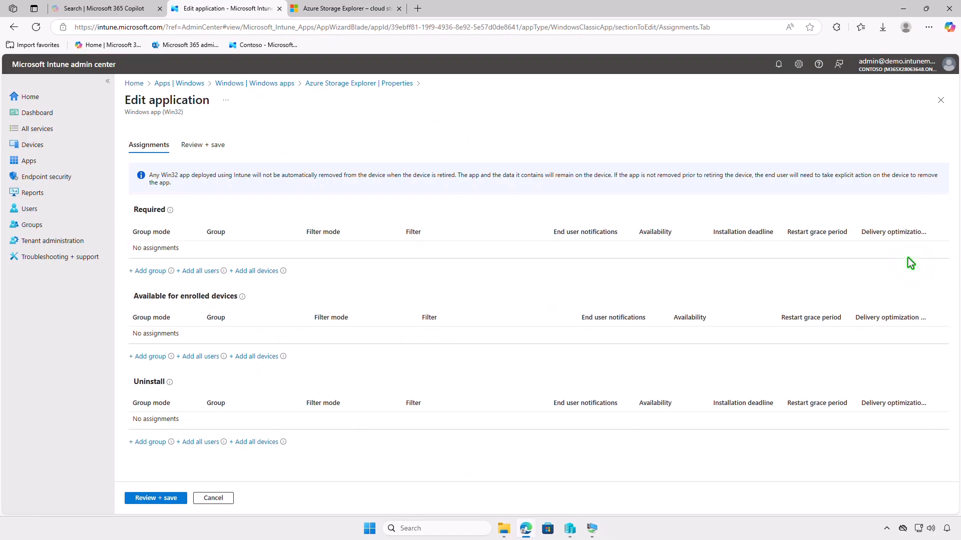
# Assign the Test_Devices group under Uninstall, and review and save the Azure Storage Explorer application
pyautogui.click(148, 442)
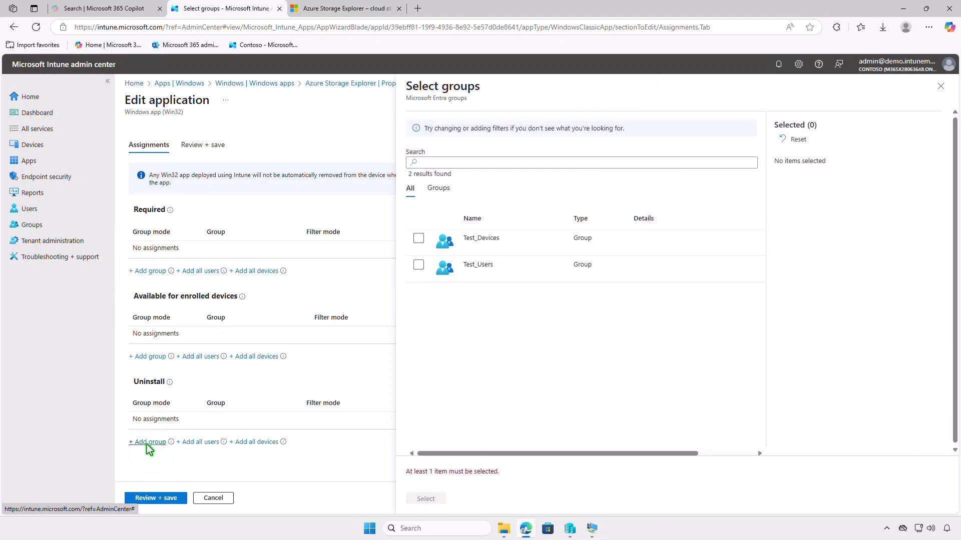
pyautogui.click(419, 238)
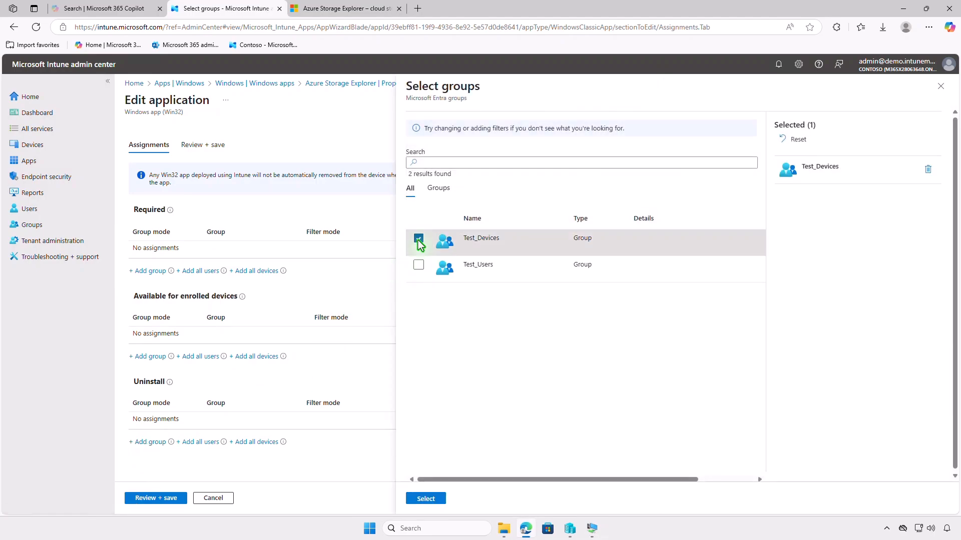
pyautogui.click(429, 498)
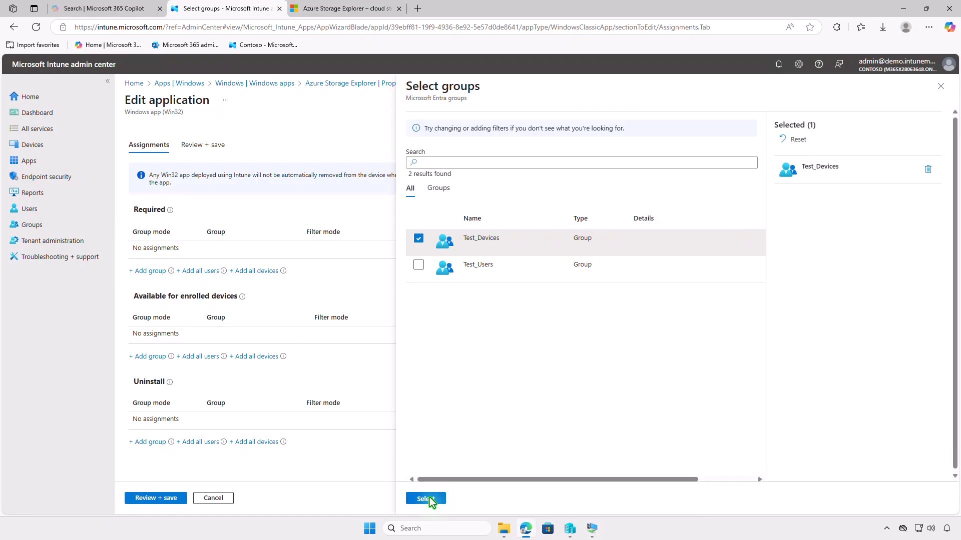
pyautogui.click(140, 497)
pyautogui.click(140, 497)
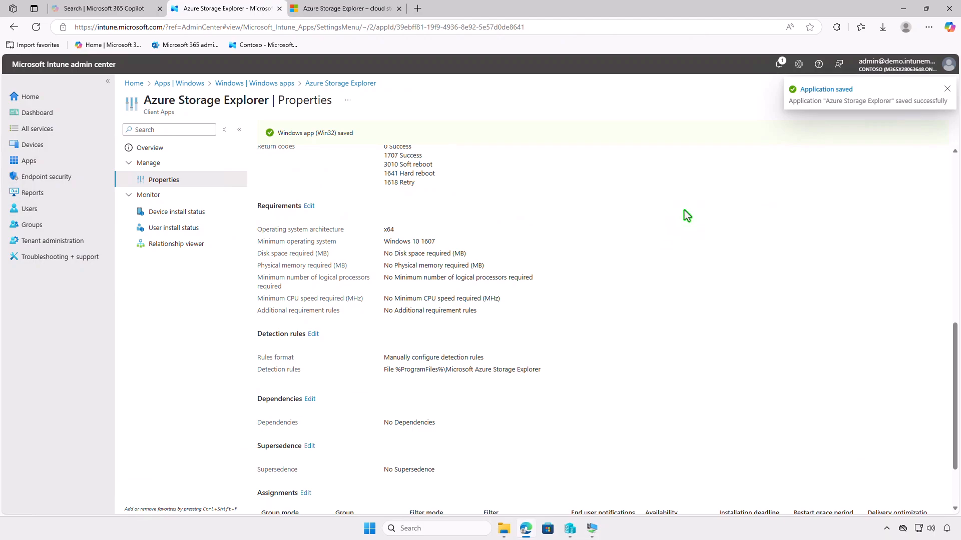
# Switch to the WIN10-CTL virtual machine, sync the device from Company Portal again, and check the software distribution notifications
pyautogui.click(903, 10)
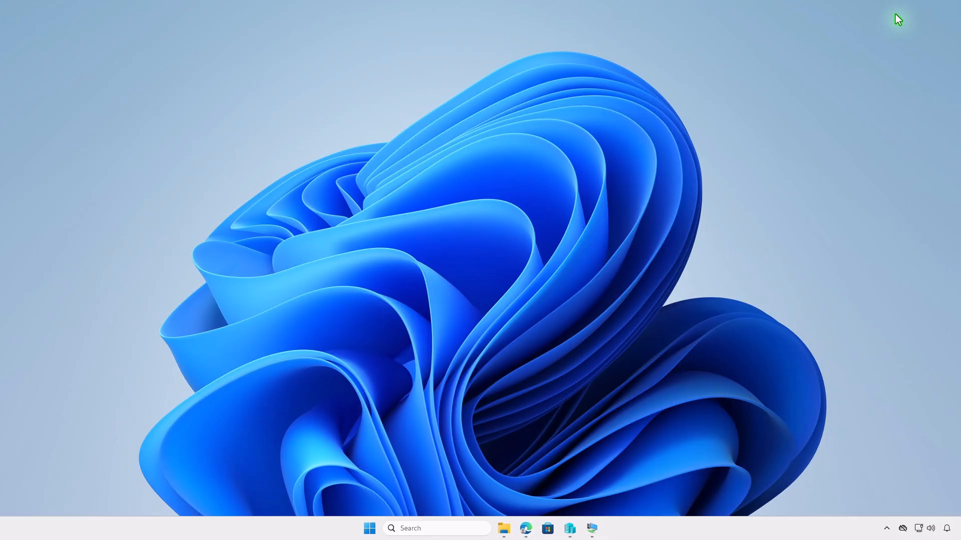
pyautogui.click(592, 528)
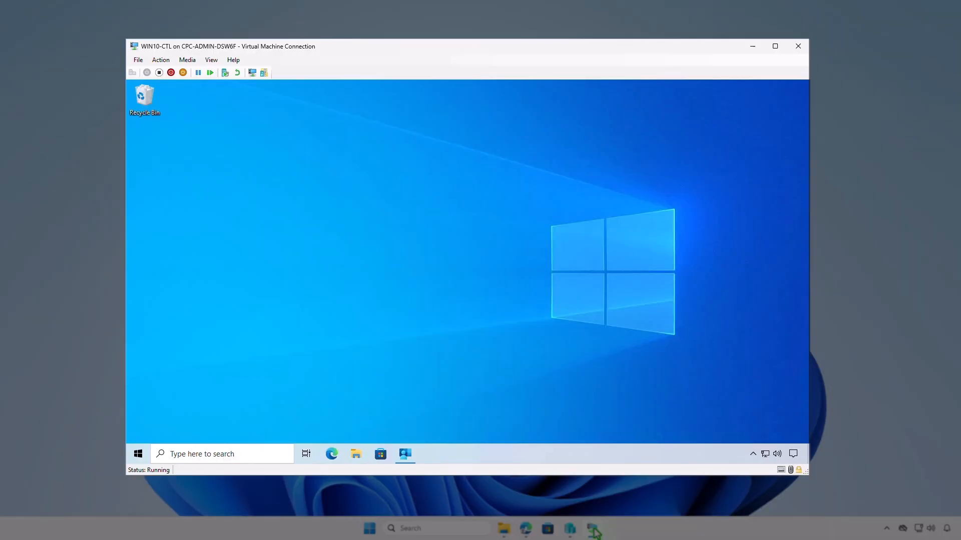
pyautogui.click(405, 457)
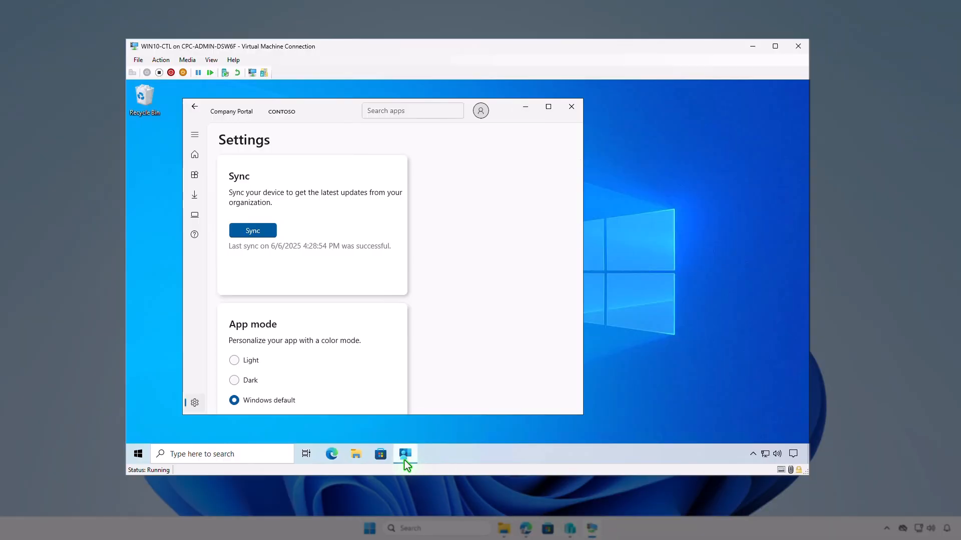
pyautogui.click(265, 233)
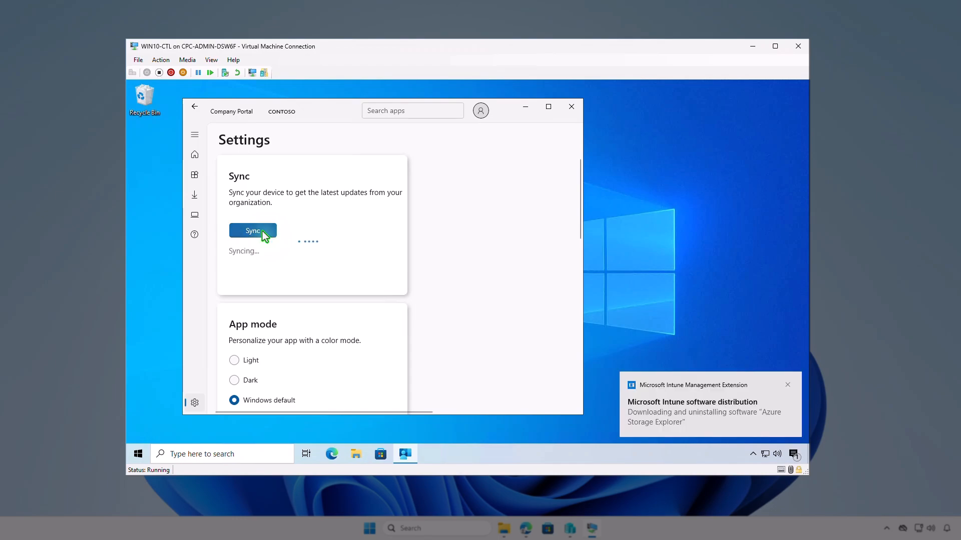
pyautogui.click(792, 454)
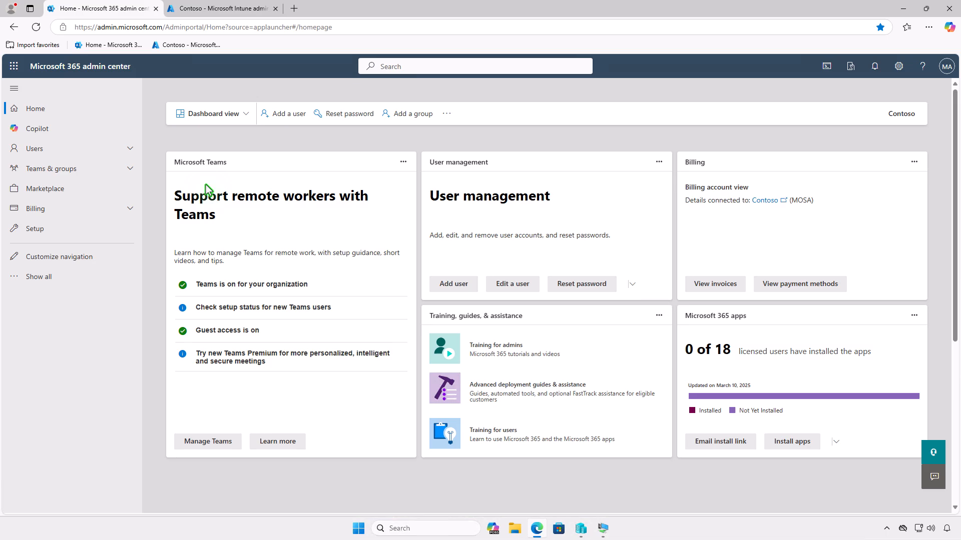
# Open the tenant's billing licenses in the Microsoft 365 admin center and check the Microsoft Intune Suite license
pyautogui.click(110, 209)
pyautogui.click(95, 243)
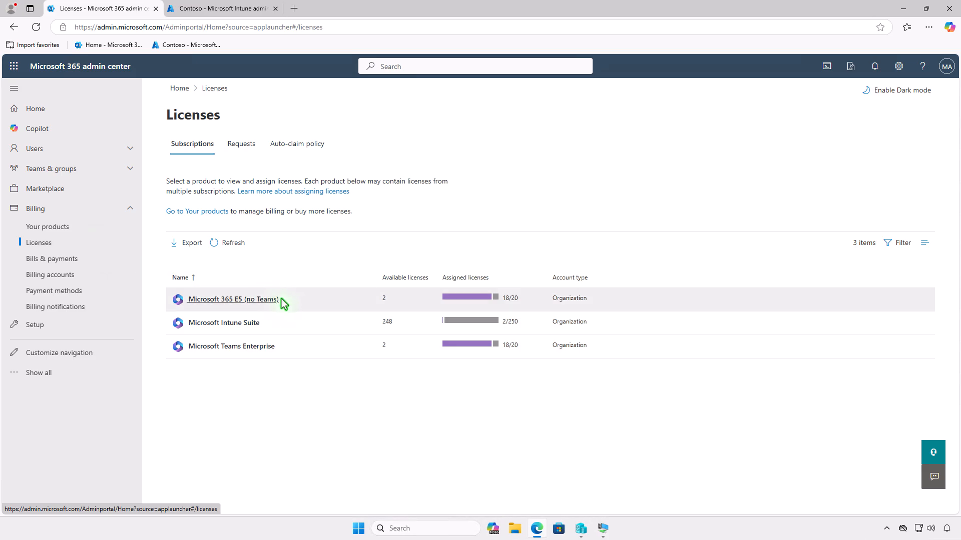
pyautogui.click(322, 323)
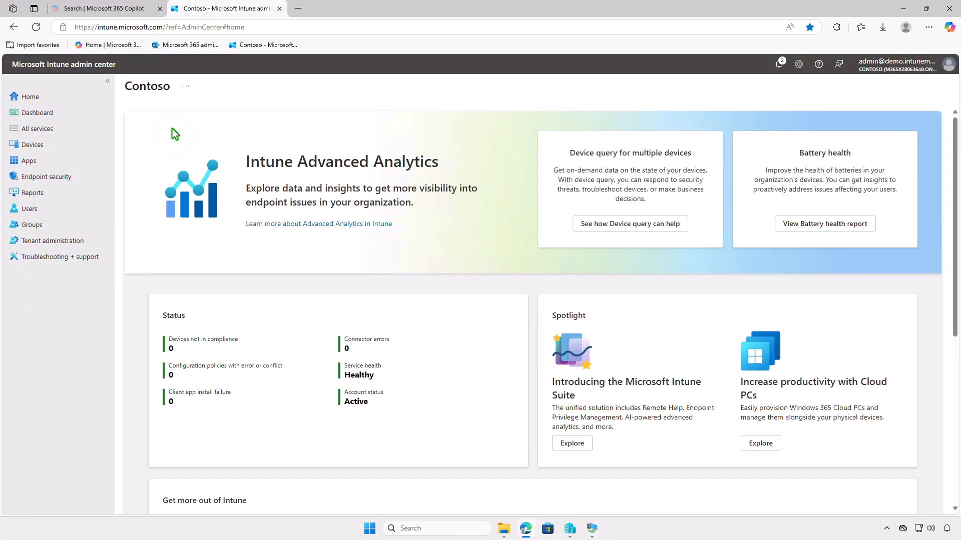
# In the Intune admin center, start creating a Windows app of type Enterprise App Catalog app
pyautogui.click(59, 161)
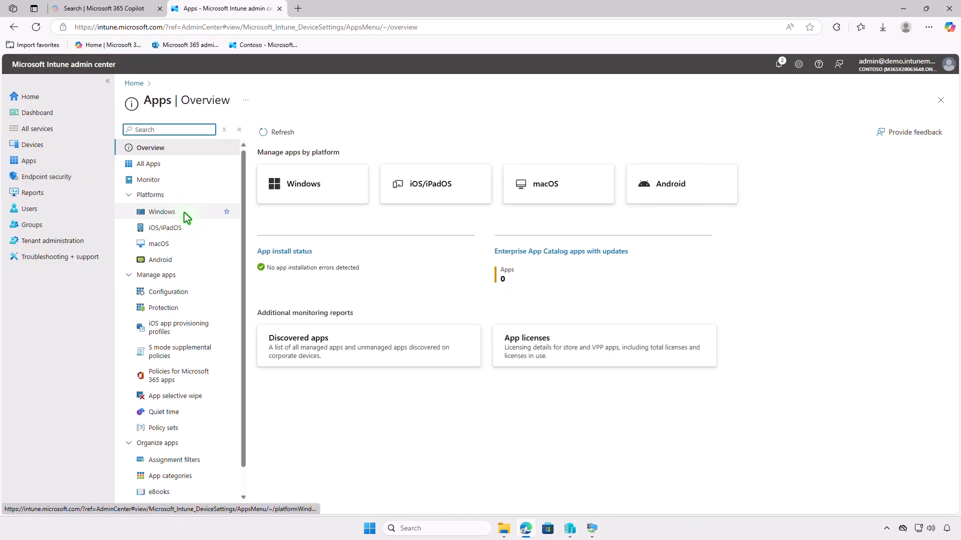
pyautogui.click(184, 212)
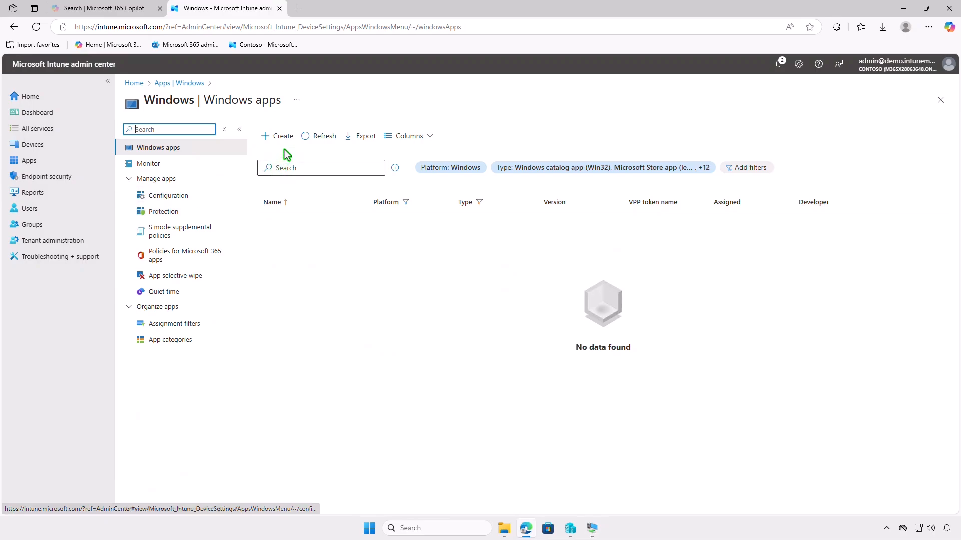
pyautogui.click(284, 140)
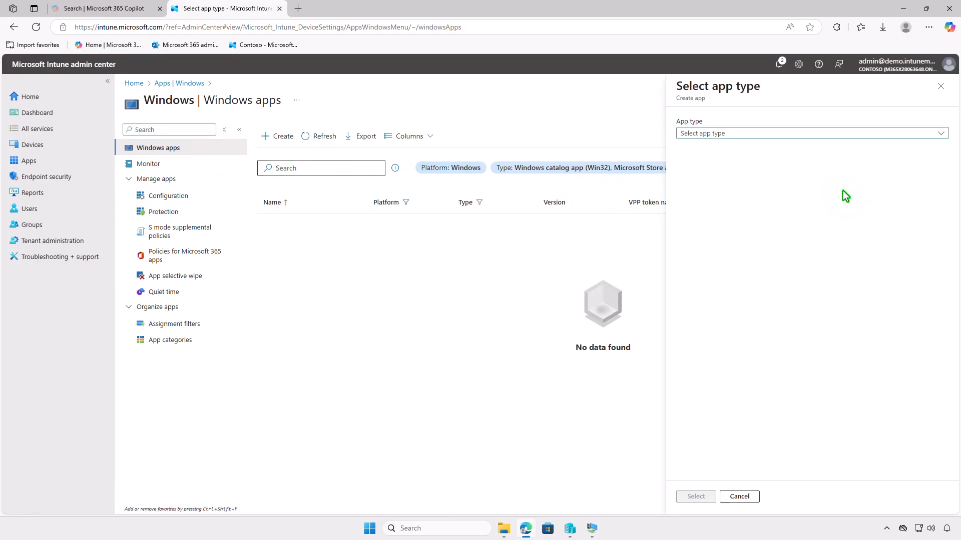
pyautogui.click(833, 135)
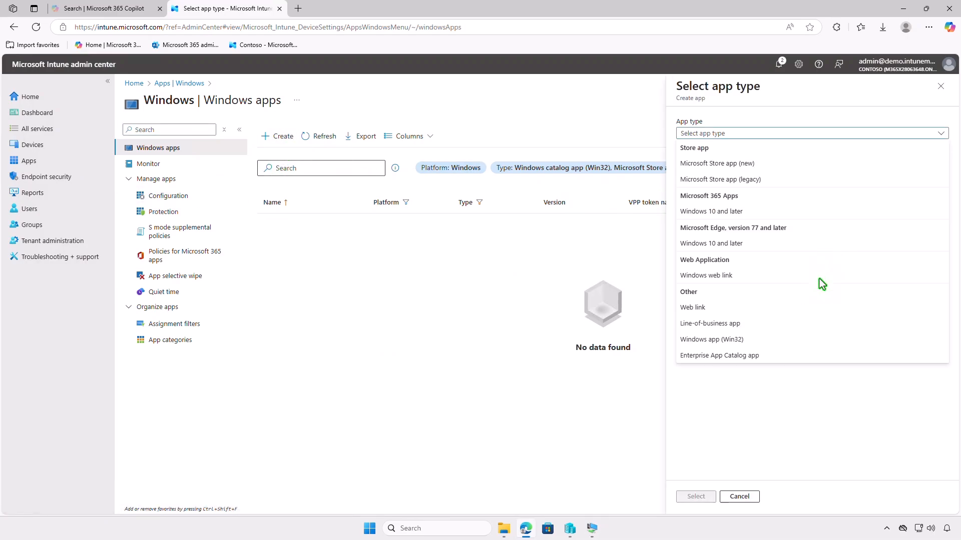
pyautogui.click(797, 353)
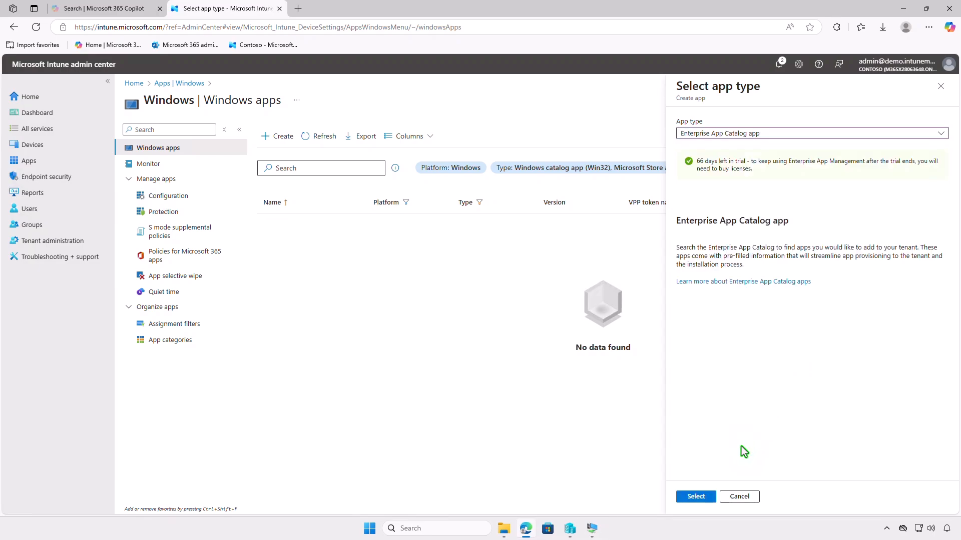
pyautogui.click(697, 497)
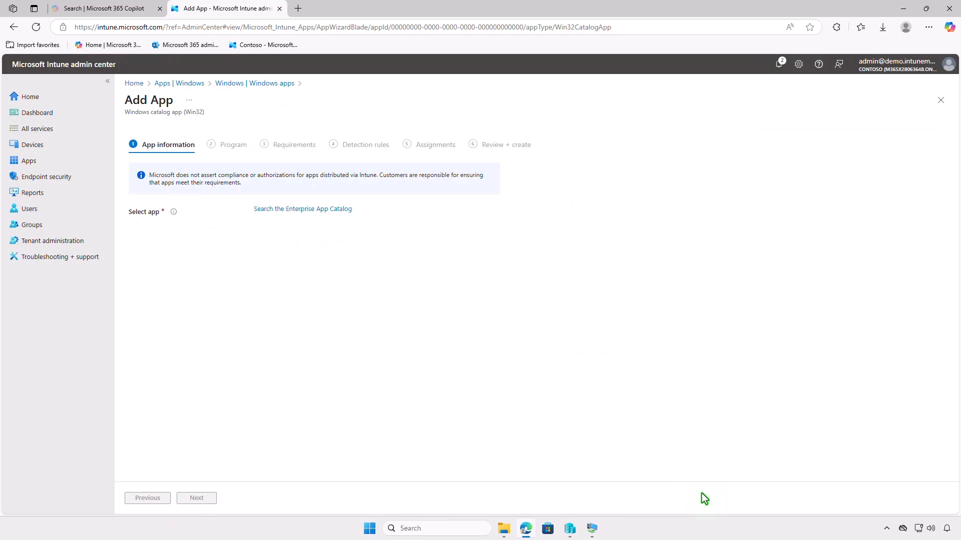
# Search the Enterprise App Catalog for Azure Storage Explorer and select the Microsoft app's Azure Storage Explorer (x64) package, en-US, version 1.38.0
pyautogui.click(344, 210)
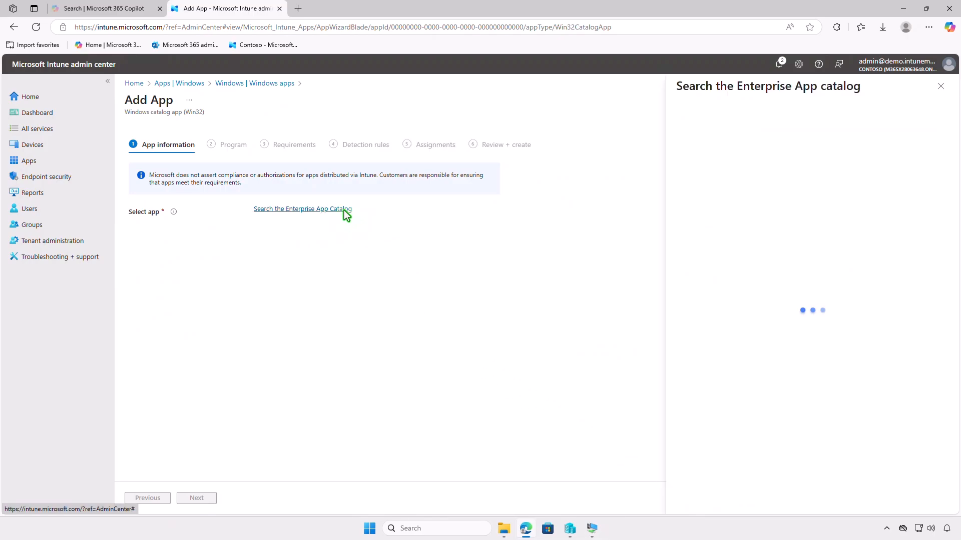
pyautogui.click(761, 155)
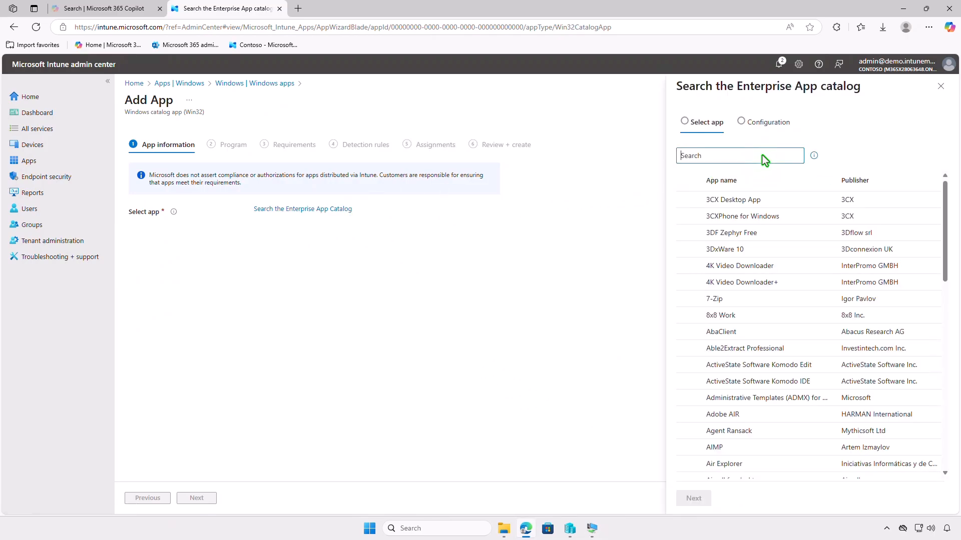
pyautogui.write('Azure Storage Explorer')
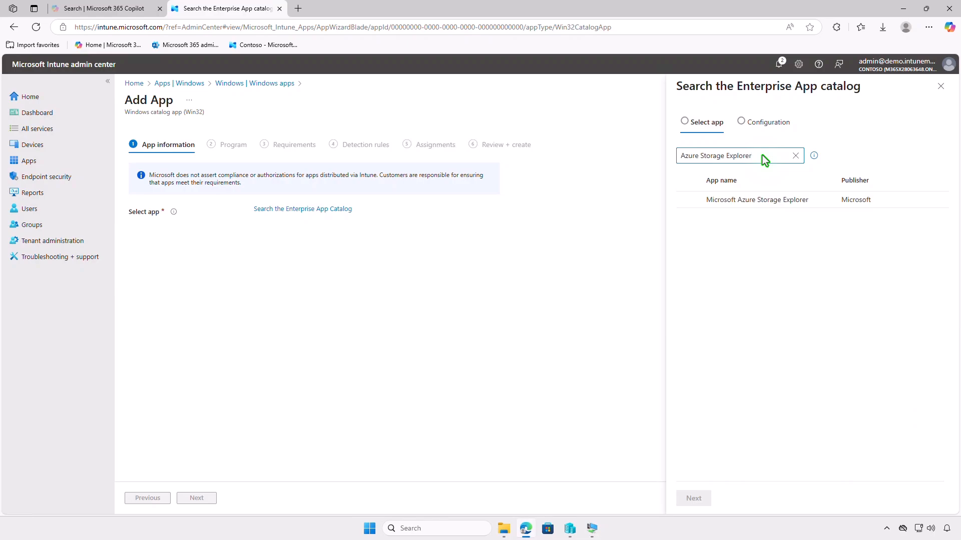
pyautogui.click(796, 202)
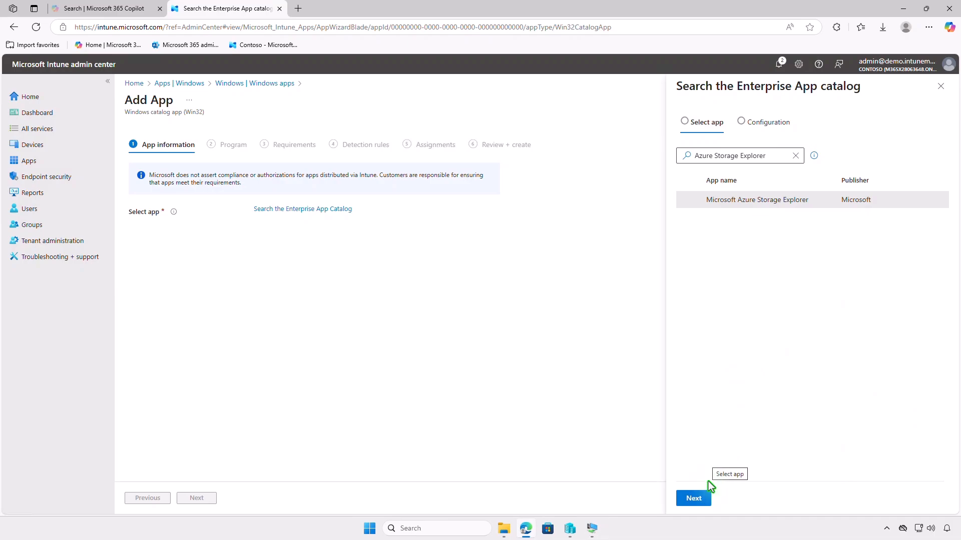
pyautogui.click(704, 499)
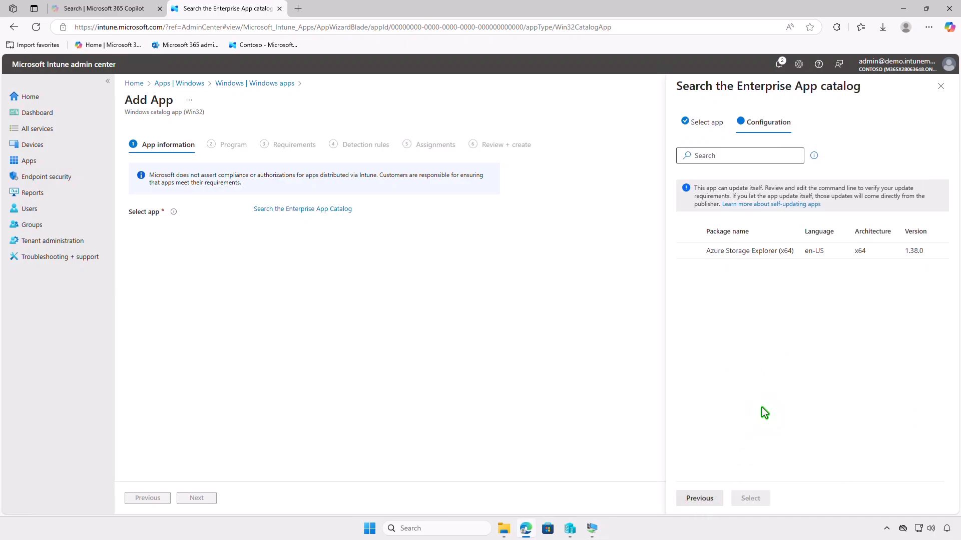
pyautogui.click(821, 252)
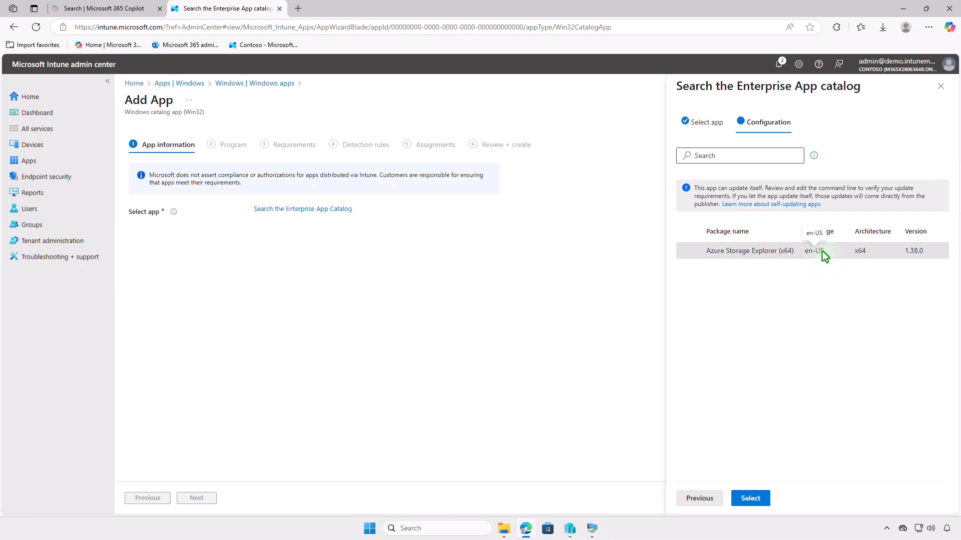
pyautogui.click(759, 498)
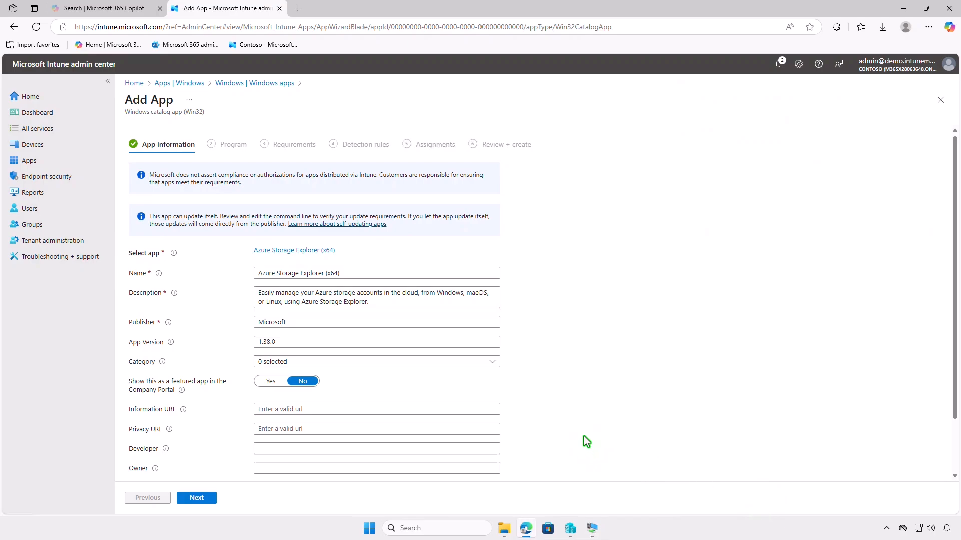
# Add storage-explorer.png from the Downloads folder as the app's logo
pyautogui.scroll(-2, 583, 436)
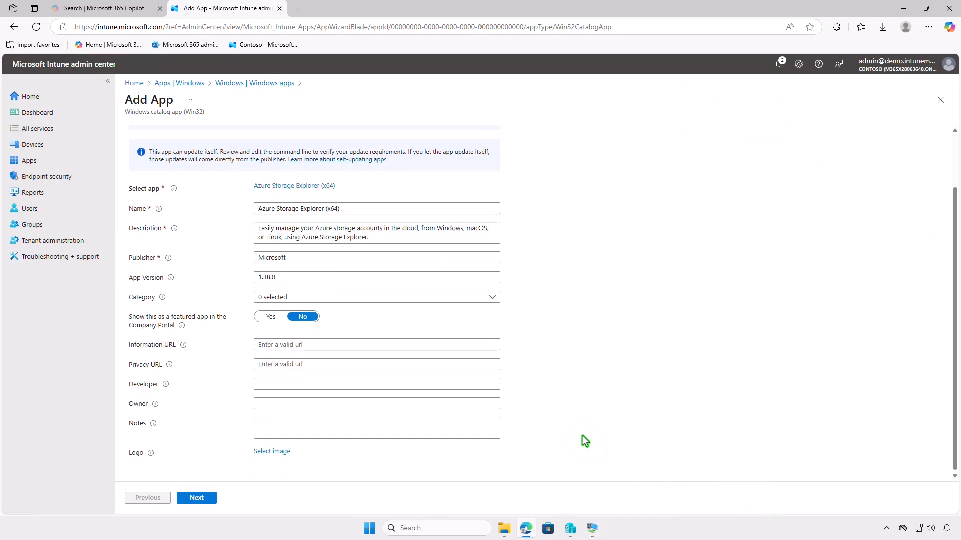
pyautogui.click(273, 452)
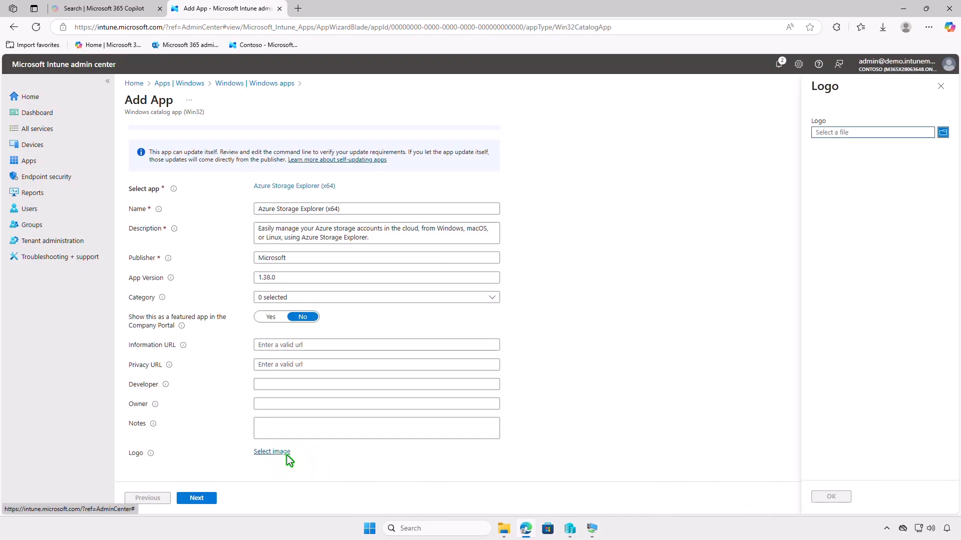
pyautogui.click(890, 131)
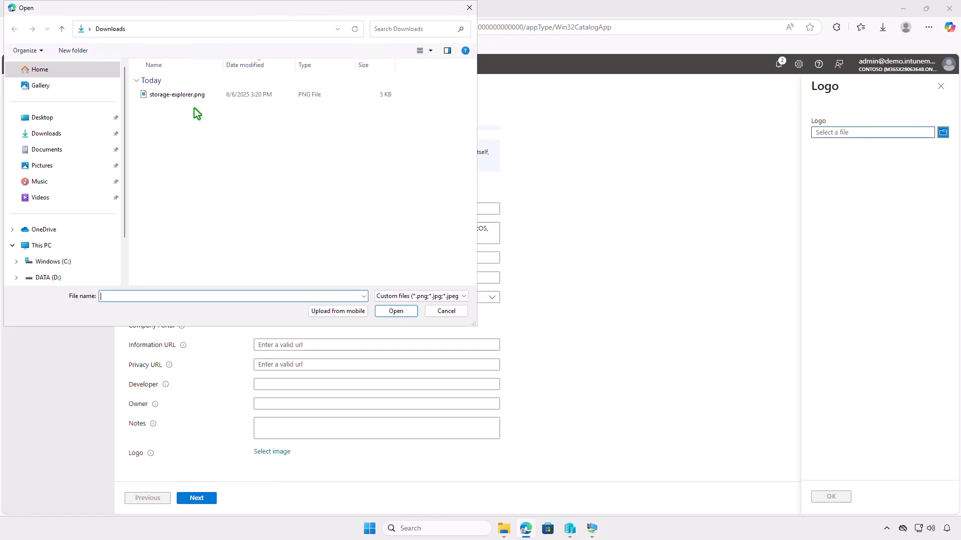
pyautogui.click(187, 97)
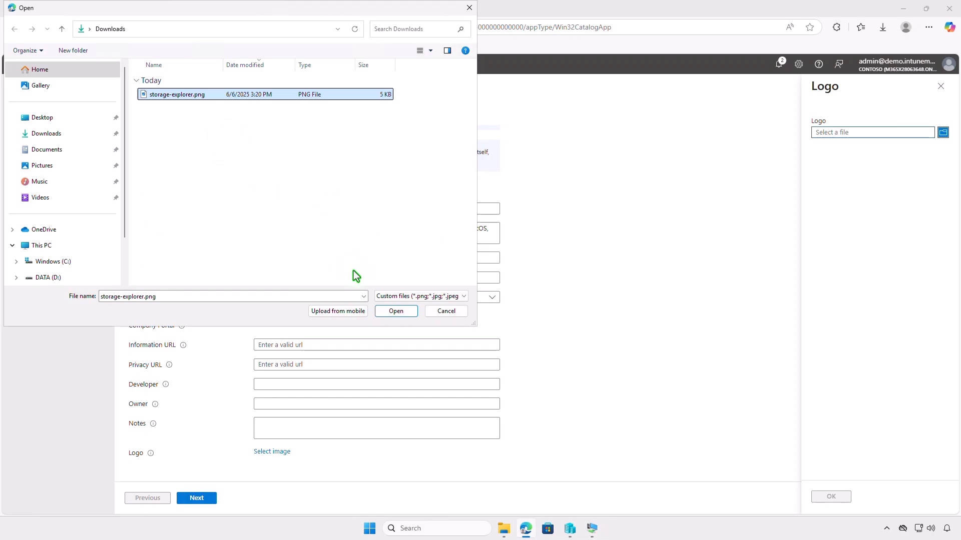
pyautogui.click(391, 312)
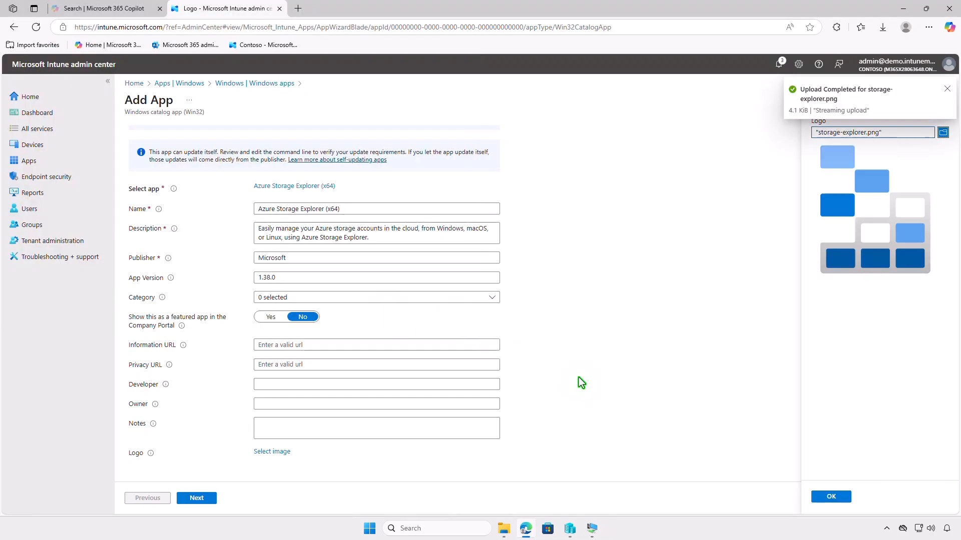
pyautogui.click(831, 496)
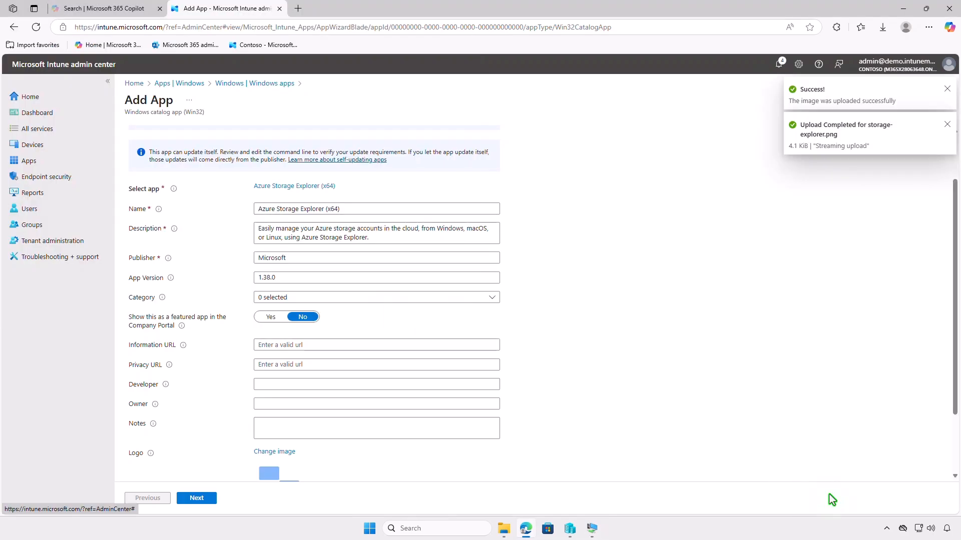
pyautogui.scroll(-2, 720, 418)
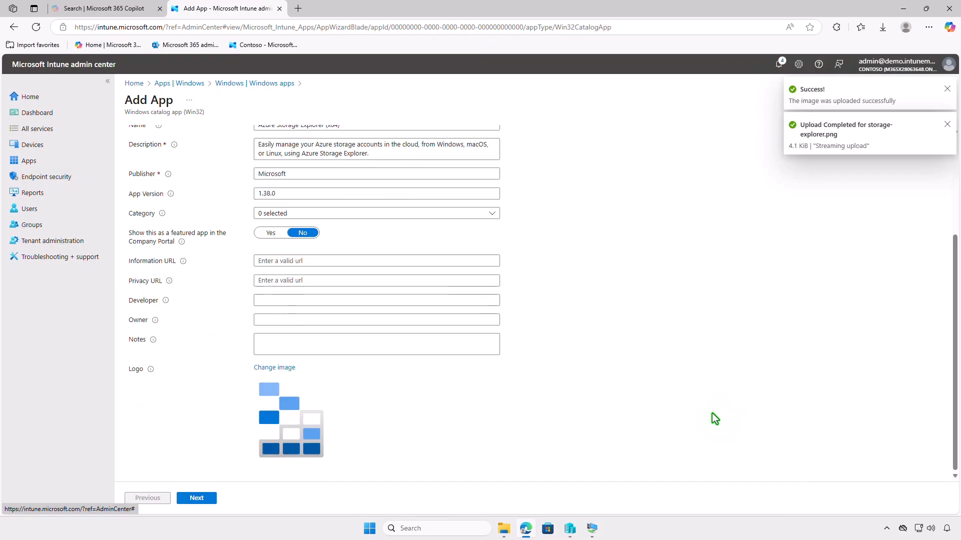
# Accept the app information and the prefilled program, requirements and detection rule settings, continuing to the assignments
pyautogui.click(209, 497)
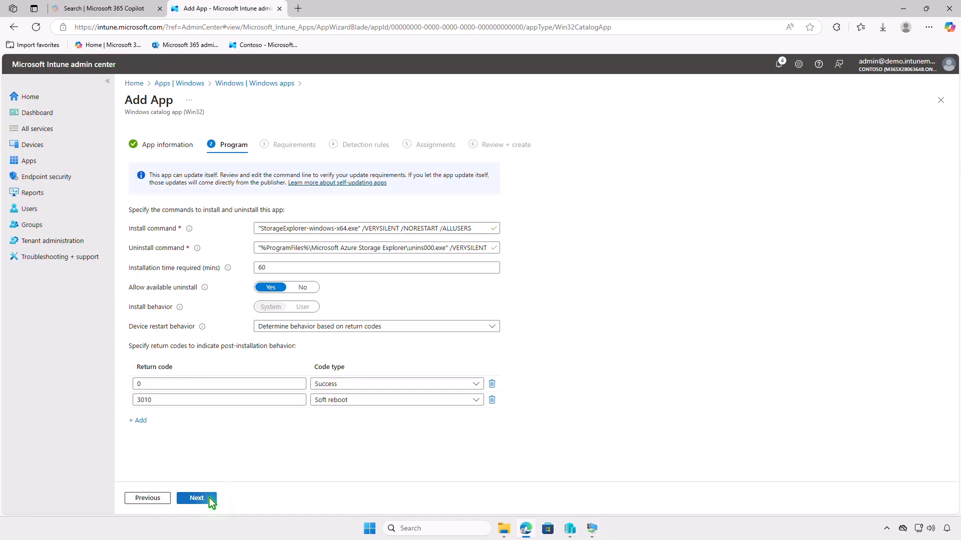
pyautogui.click(209, 497)
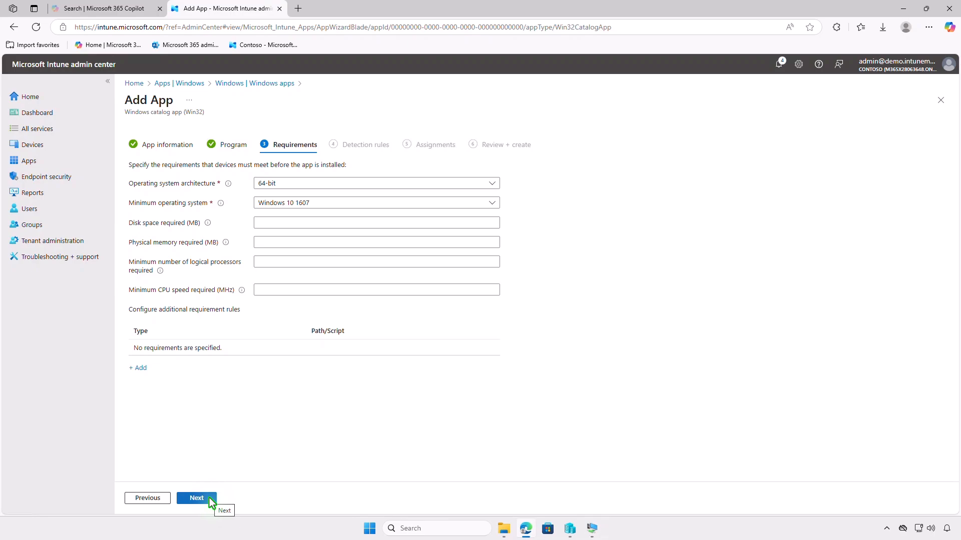
pyautogui.click(209, 498)
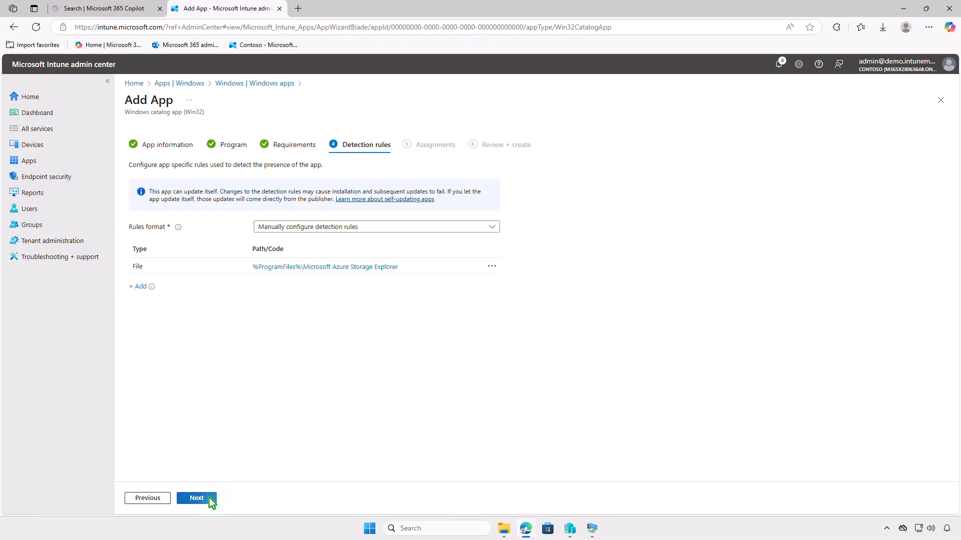
pyautogui.click(209, 497)
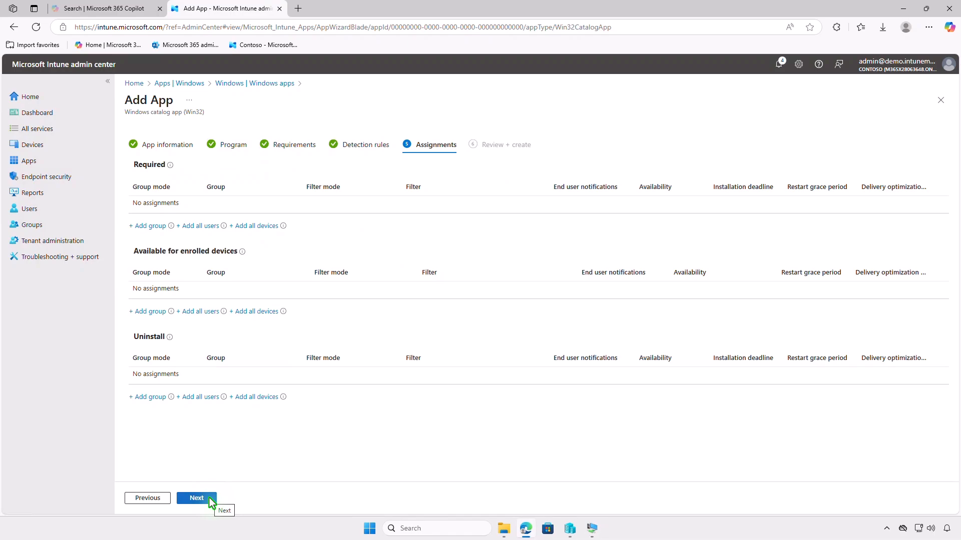
# Assign the Test_Users group under Available for enrolled devices, and review and add the Azure Storage Explorer (x64) app
pyautogui.click(157, 314)
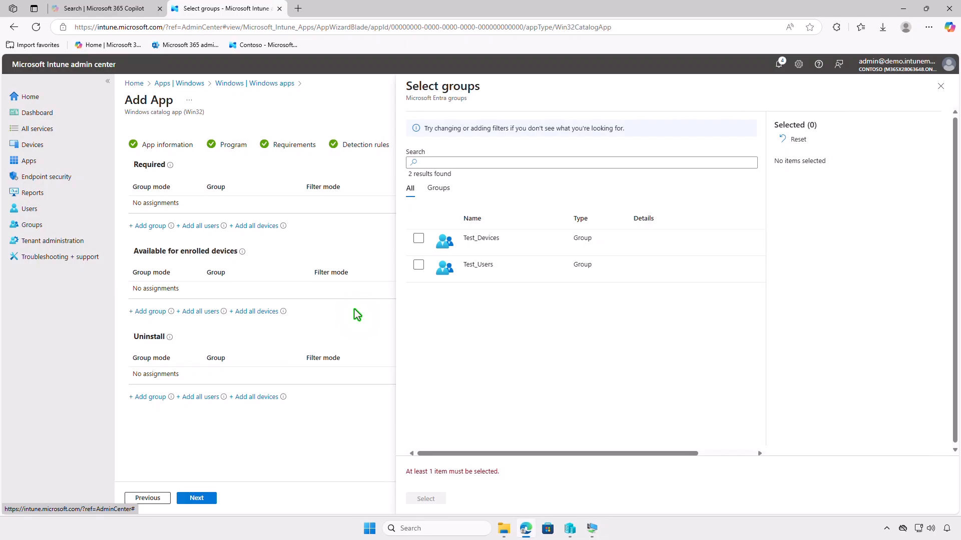
pyautogui.click(419, 264)
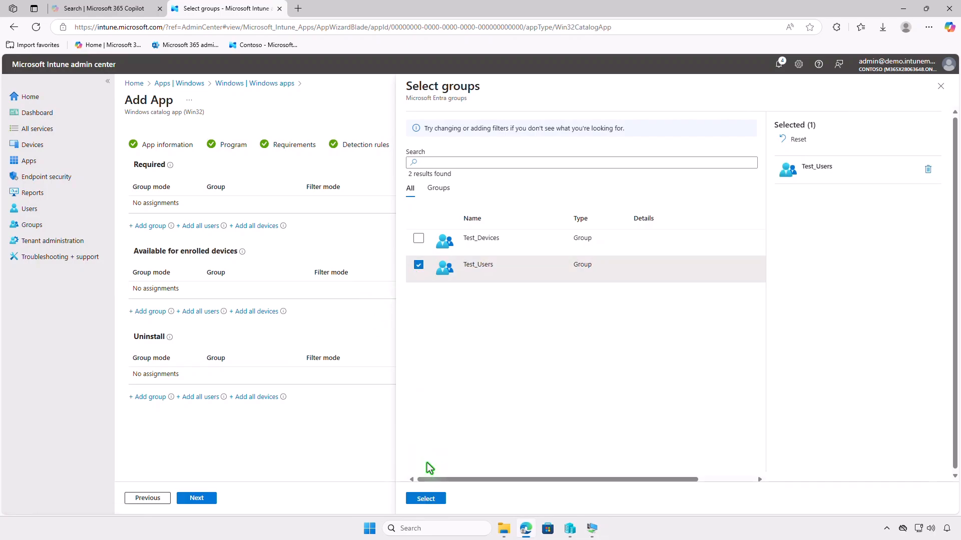
pyautogui.click(426, 498)
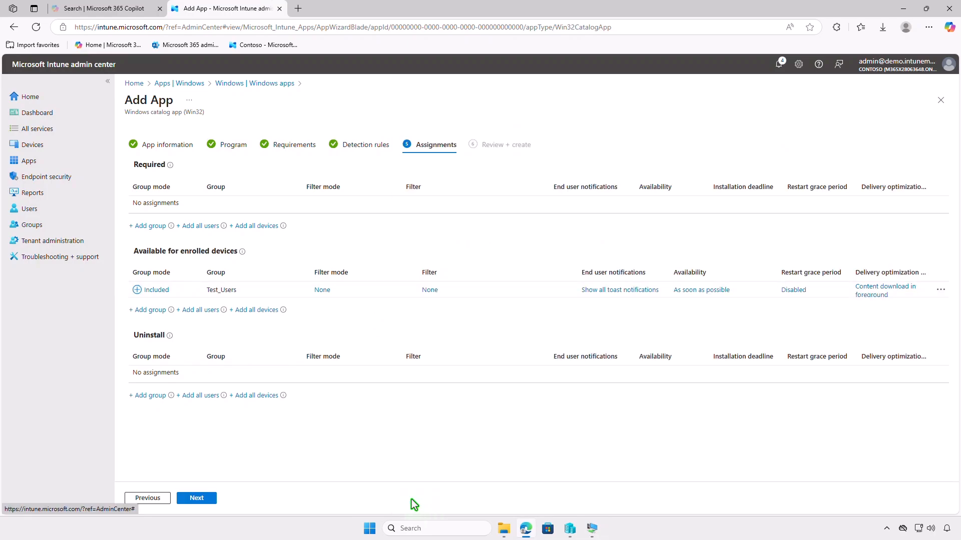
pyautogui.click(198, 498)
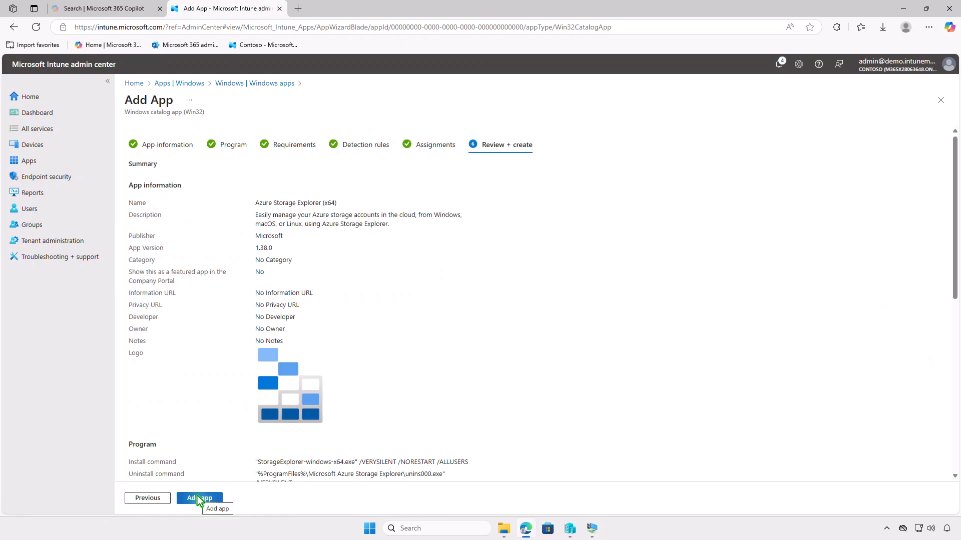
pyautogui.click(197, 497)
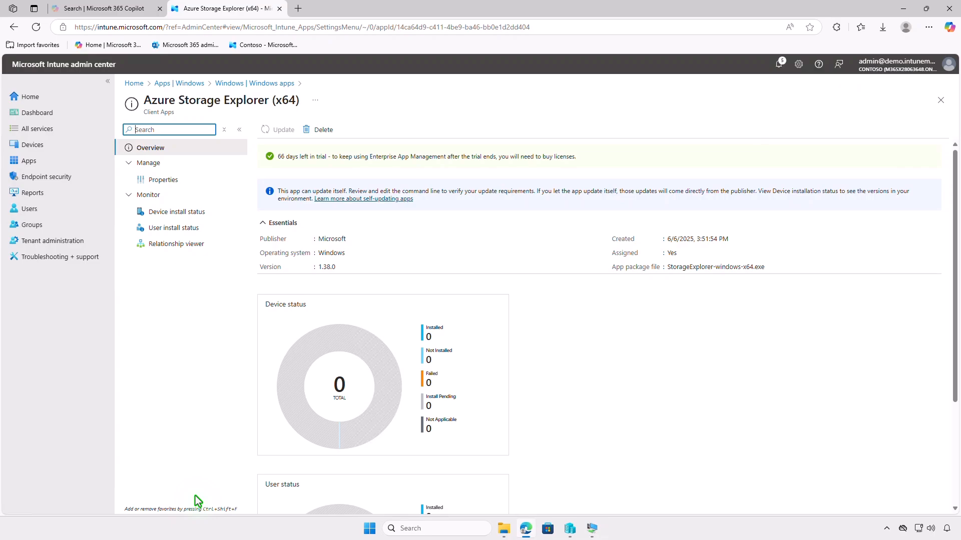
# Switch to the WIN10-CTL virtual machine, install Azure Storage Explorer (x64) from Company Portal, and check the installation notifications
pyautogui.click(903, 9)
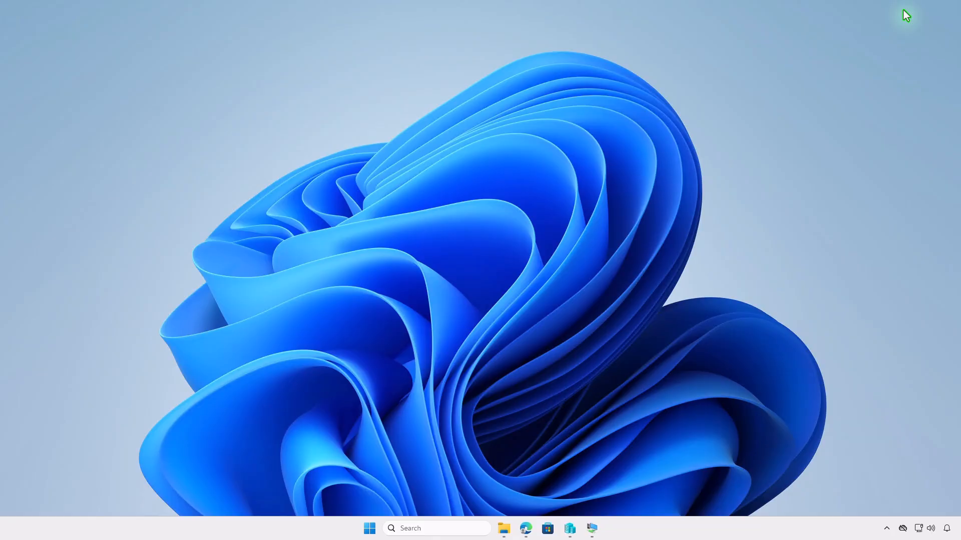
pyautogui.click(592, 529)
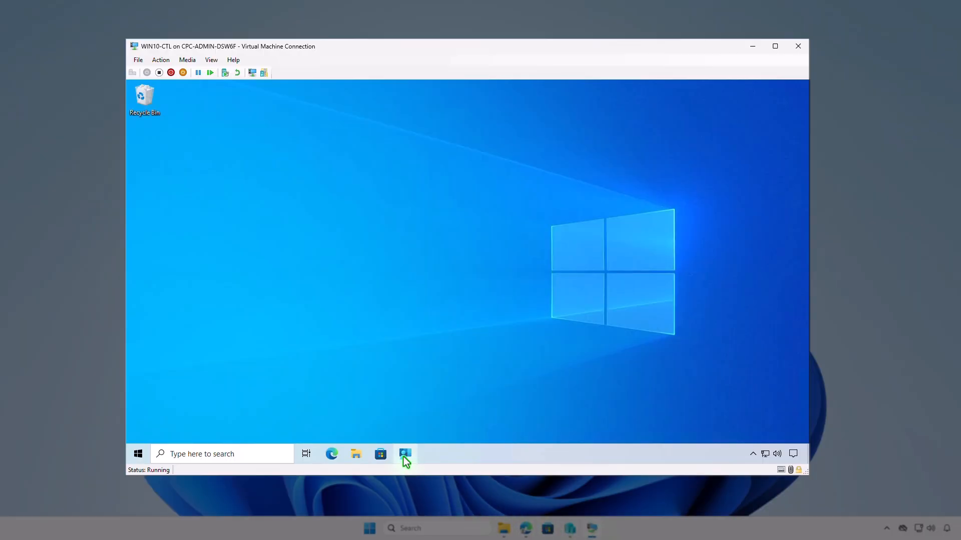
pyautogui.click(404, 456)
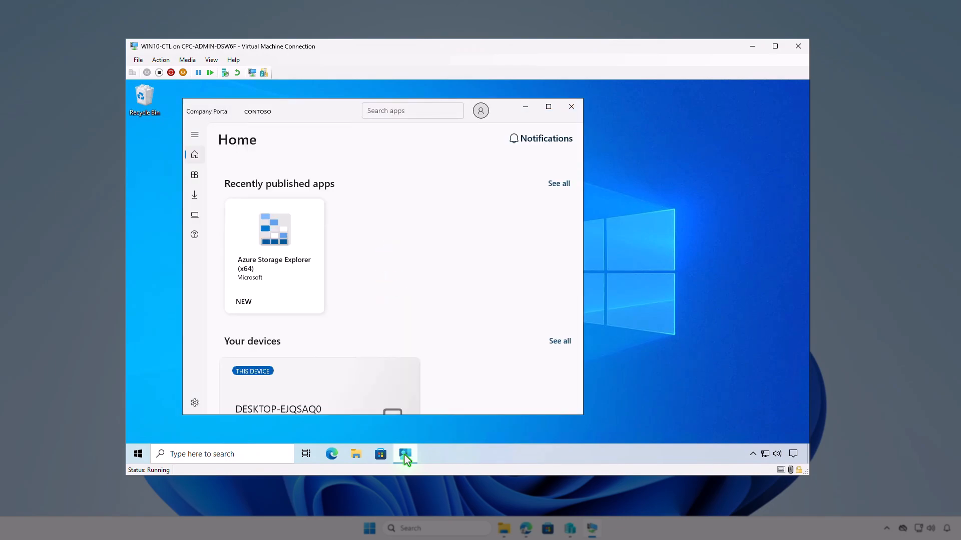
pyautogui.click(309, 292)
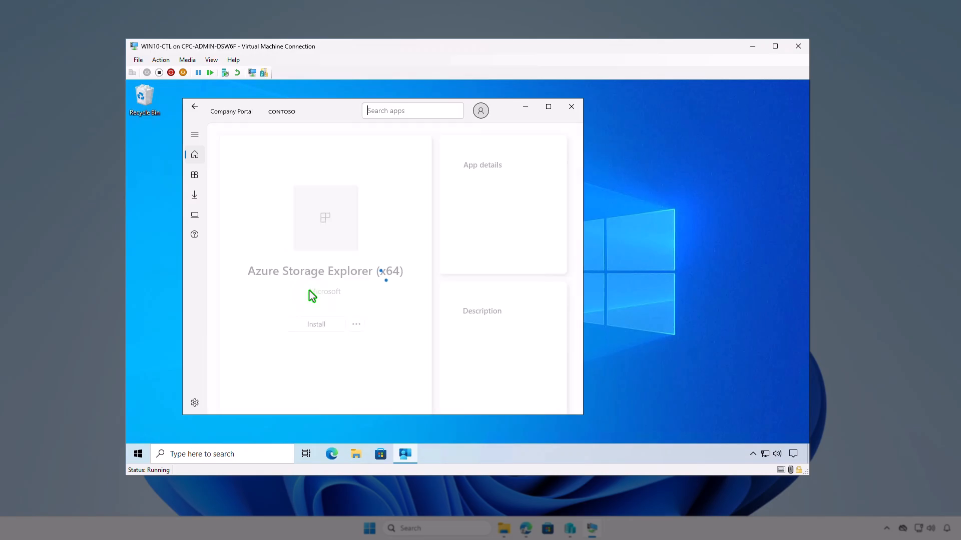
pyautogui.click(330, 325)
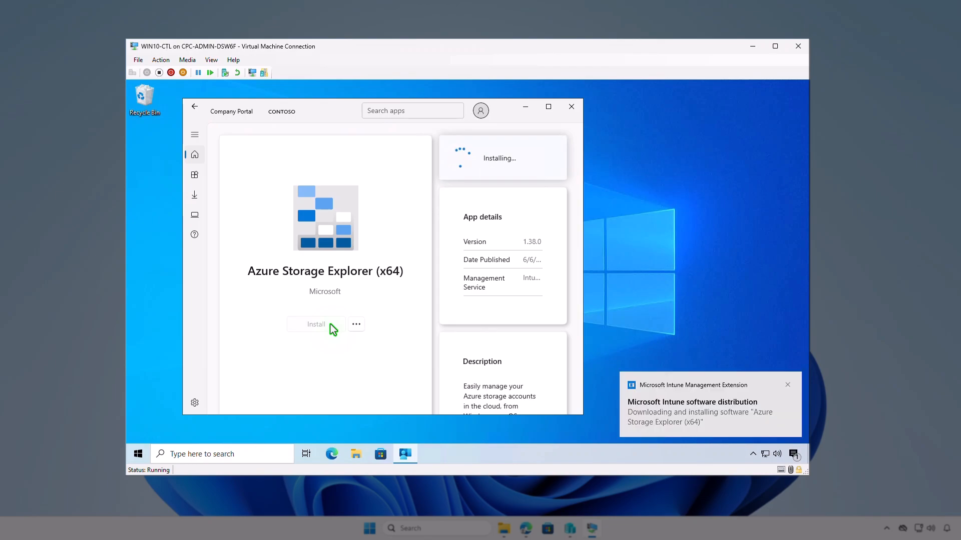
pyautogui.click(793, 454)
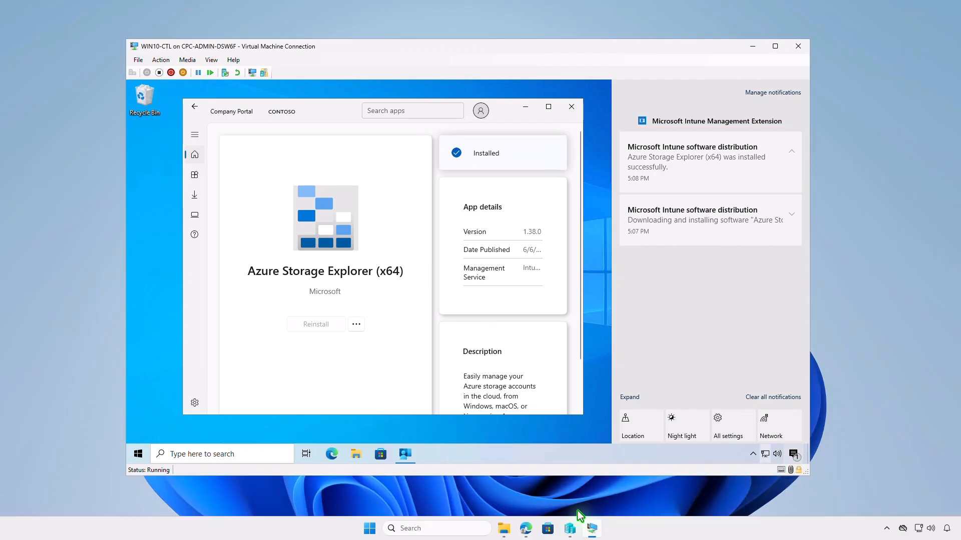
# Return to the Intune admin center and remove Test_Users from the app's Available for enrolled devices assignments in its properties
pyautogui.click(526, 529)
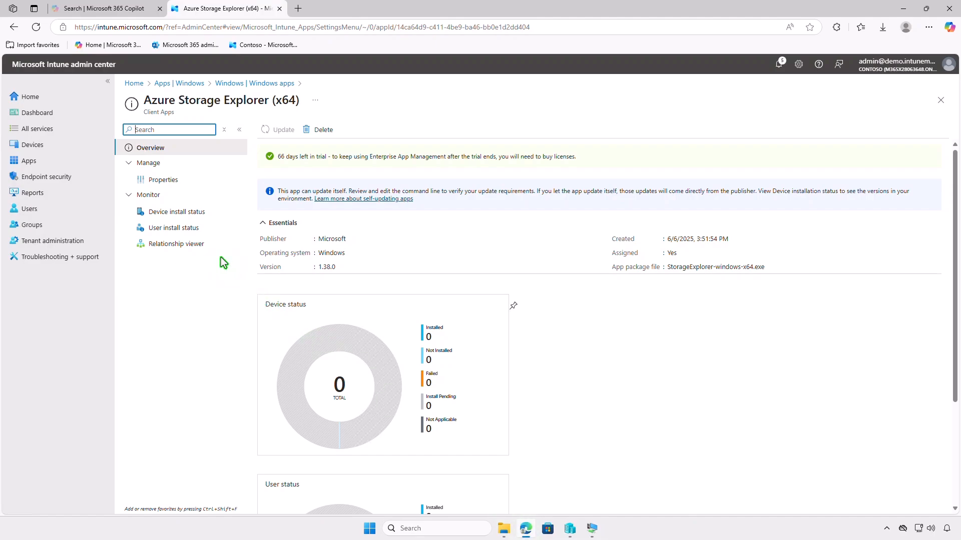
pyautogui.click(190, 186)
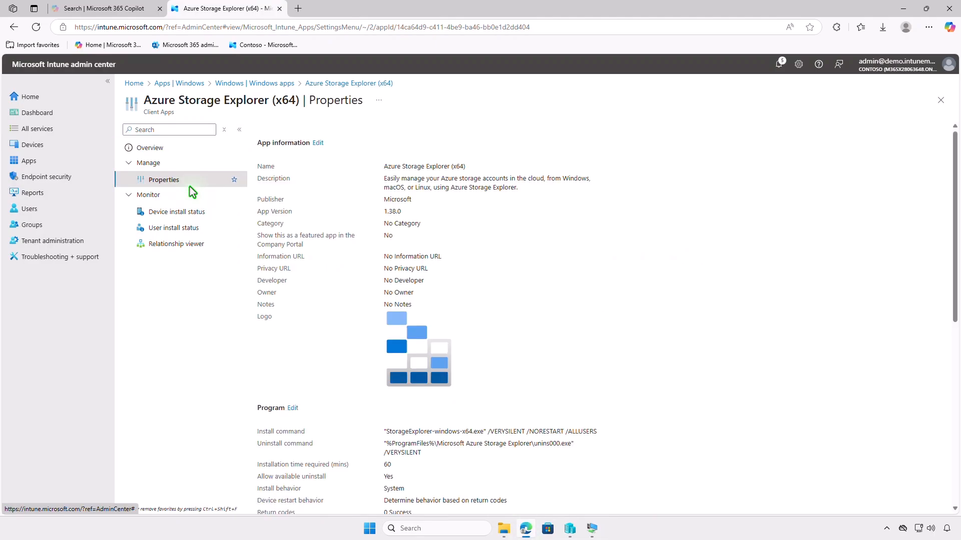
pyautogui.scroll(-5, 685, 380)
pyautogui.scroll(-2, 686, 385)
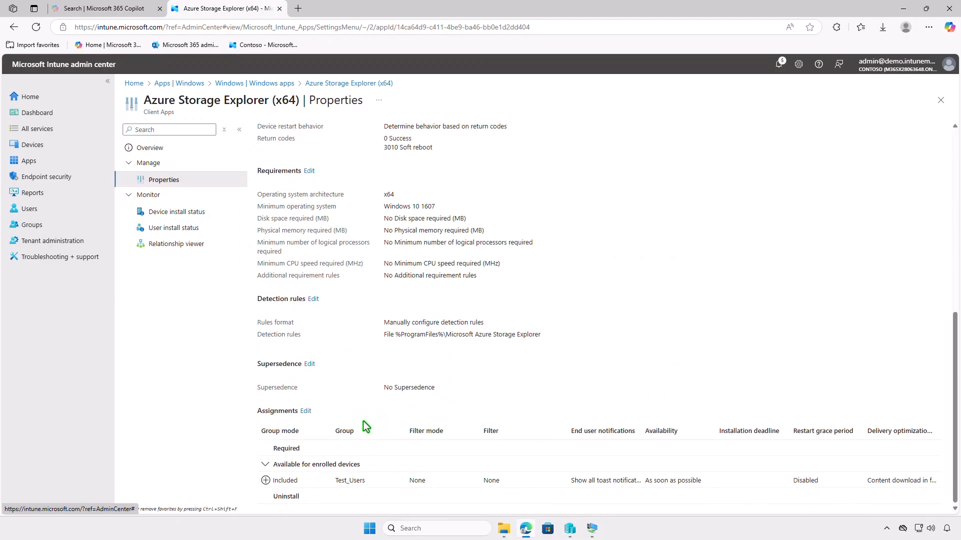
pyautogui.click(306, 411)
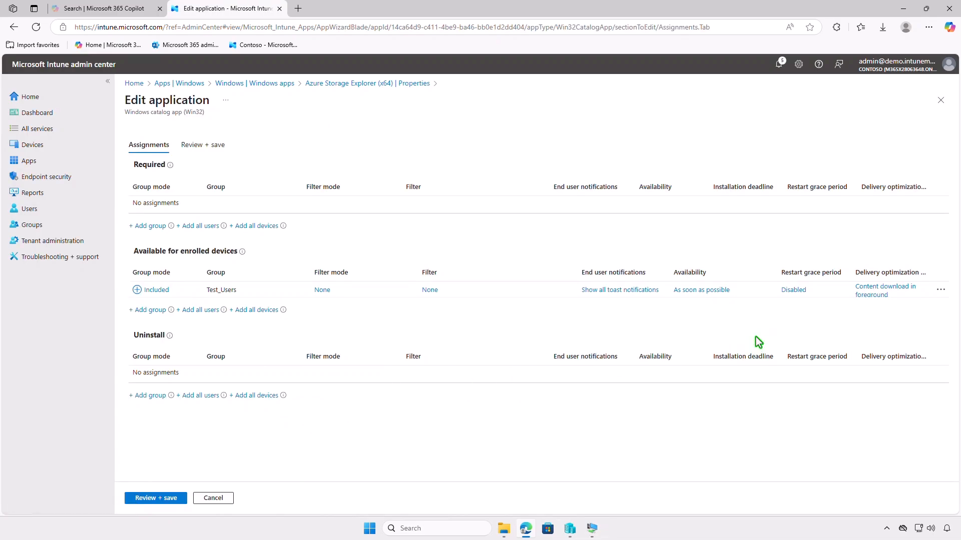
pyautogui.click(940, 290)
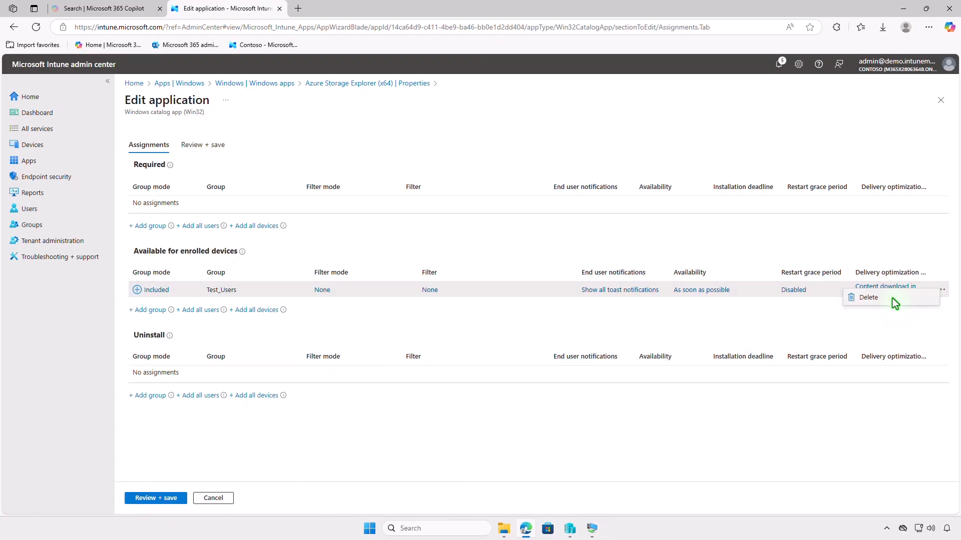
pyautogui.click(871, 298)
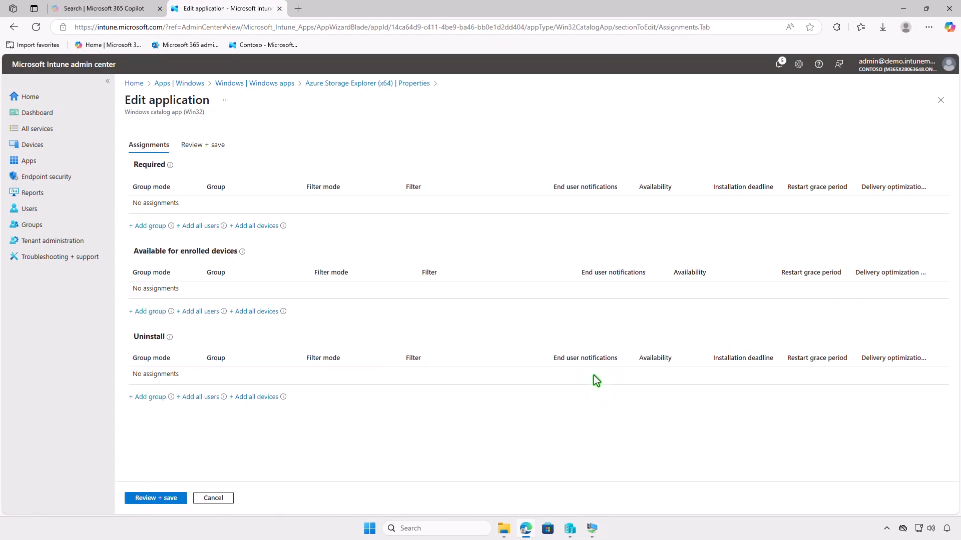
# Assign the Test_Devices group under Uninstall, and review and save the app's assignments
pyautogui.click(153, 398)
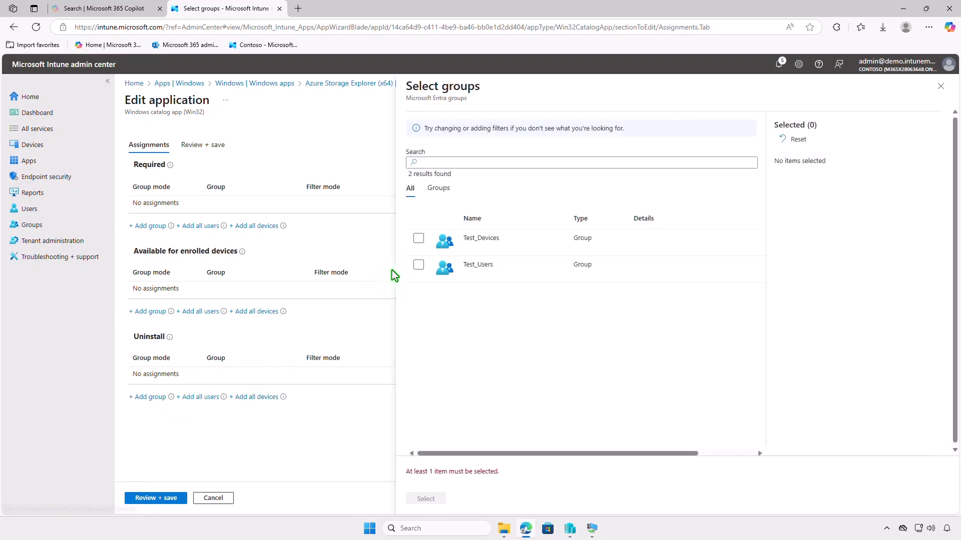
pyautogui.click(418, 239)
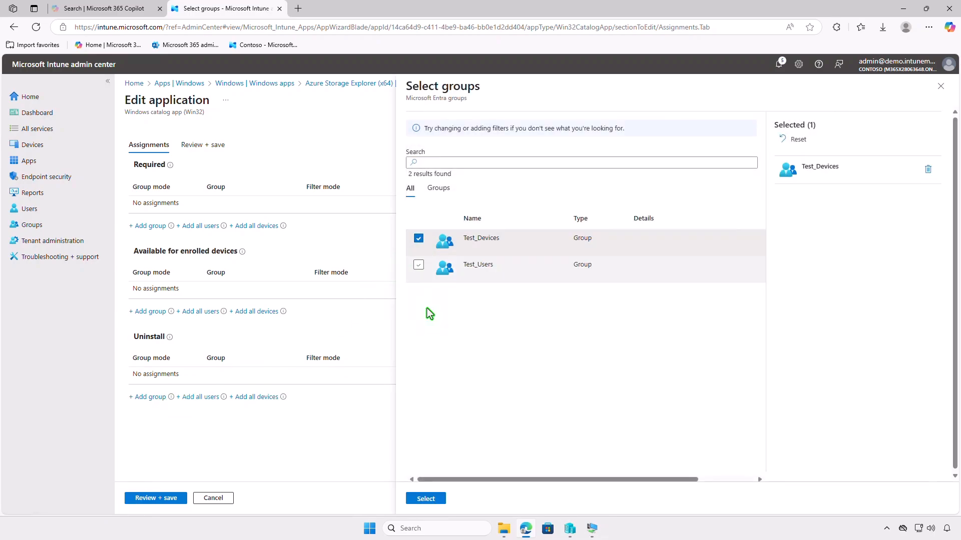
pyautogui.click(426, 499)
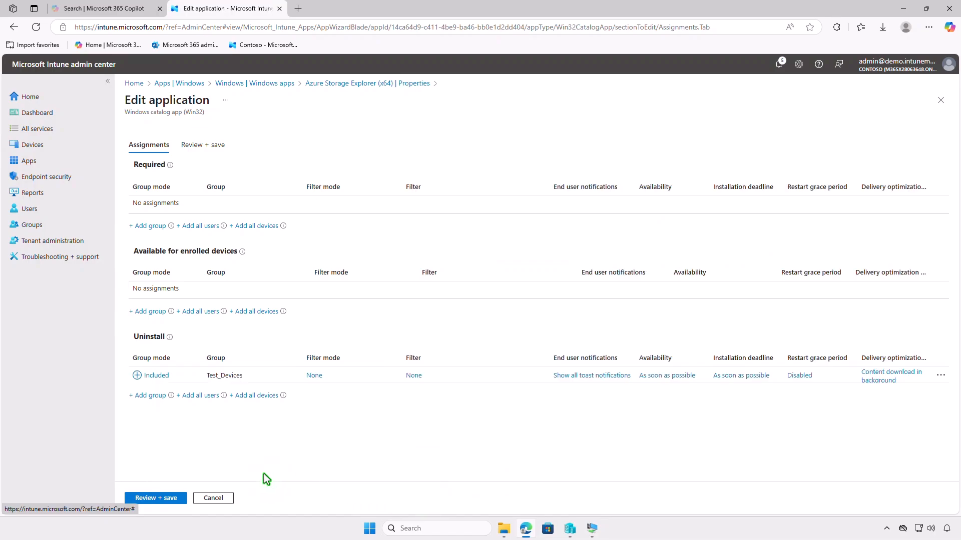
pyautogui.click(155, 498)
pyautogui.click(152, 499)
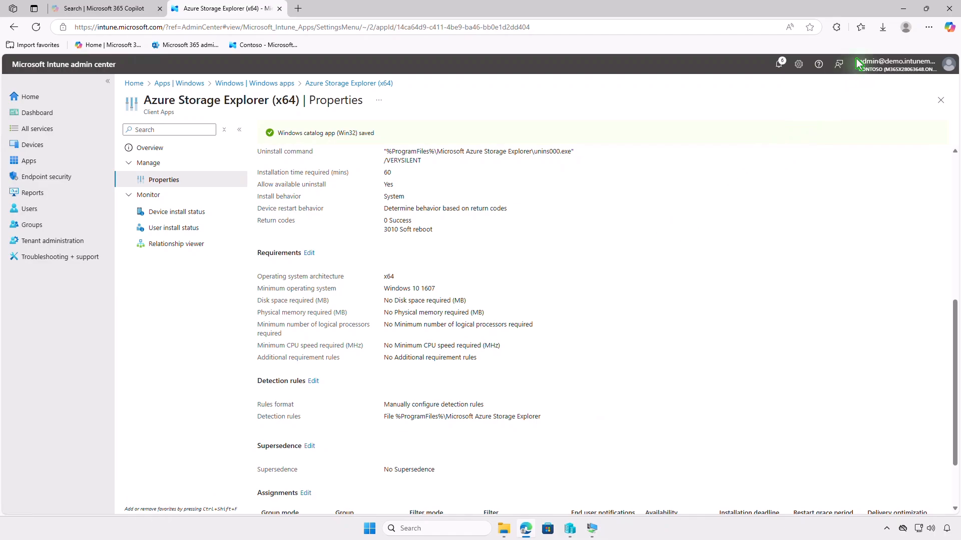
# Switch to the WIN10-CTL virtual machine, sync the device from the Company Portal settings, and check the uninstall notifications
pyautogui.click(903, 8)
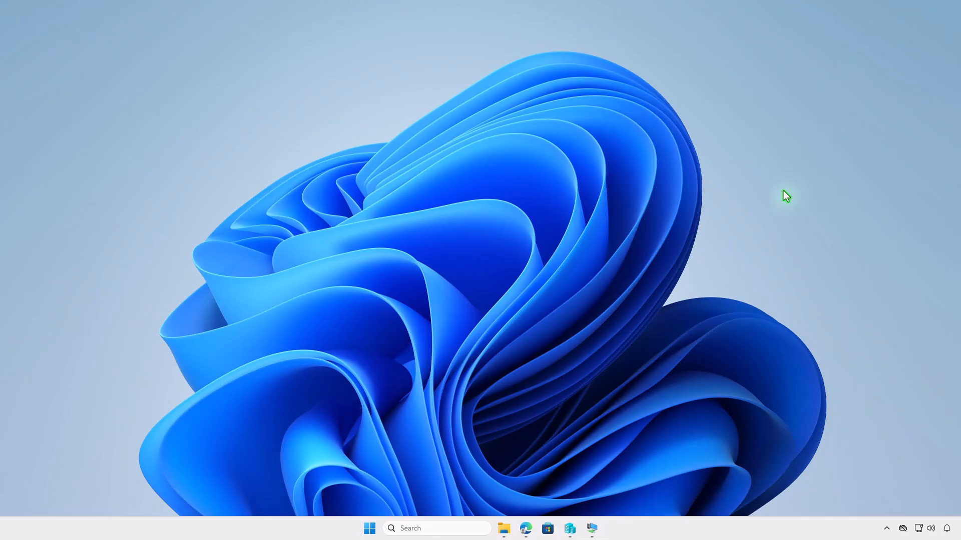
pyautogui.click(591, 528)
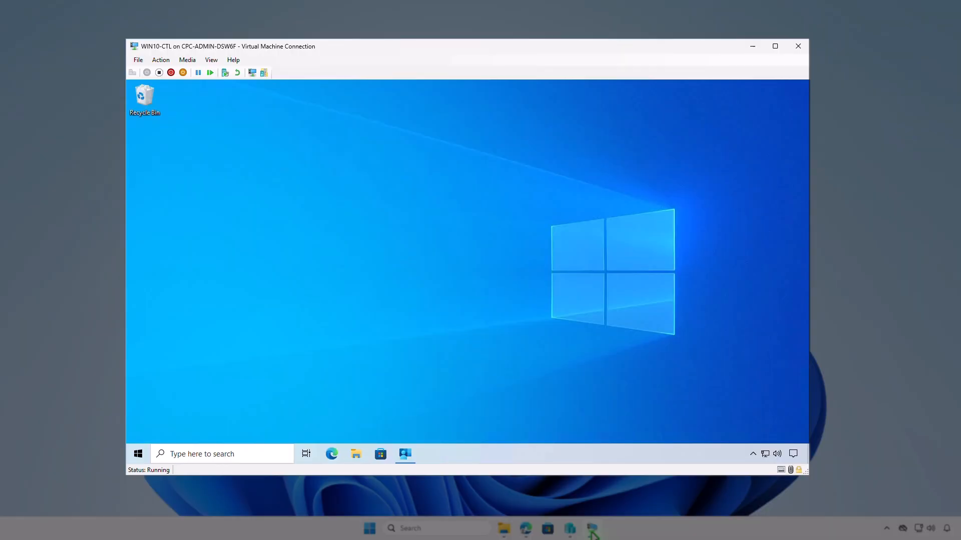
pyautogui.click(410, 460)
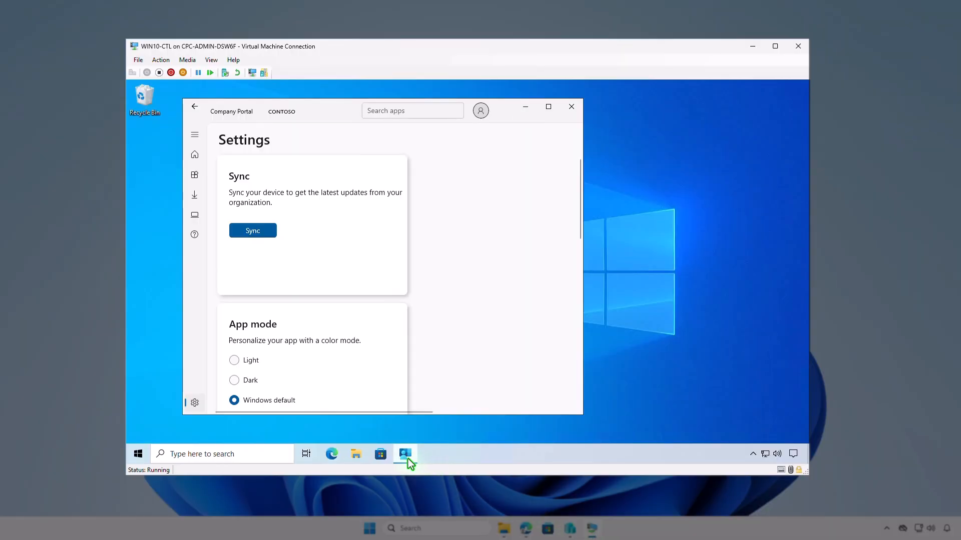
pyautogui.click(265, 232)
pyautogui.click(793, 454)
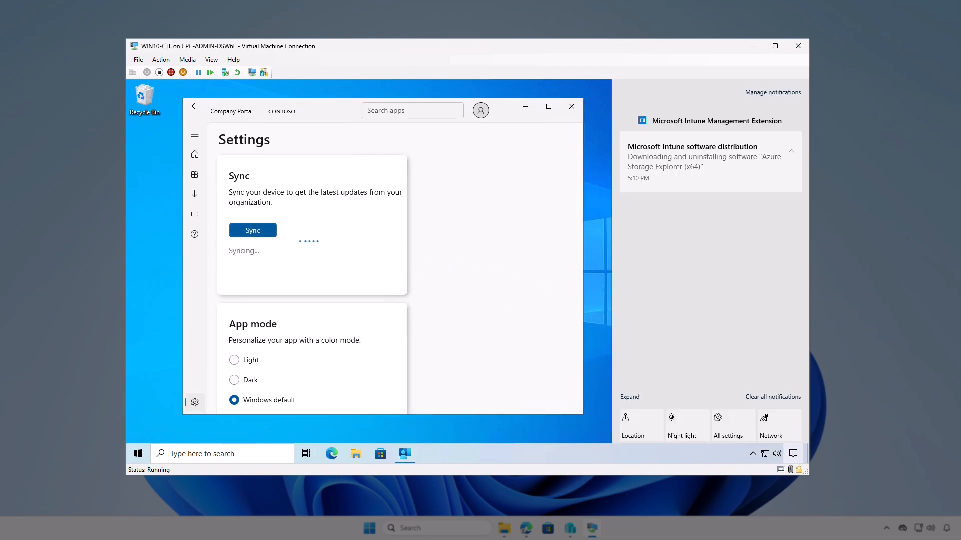